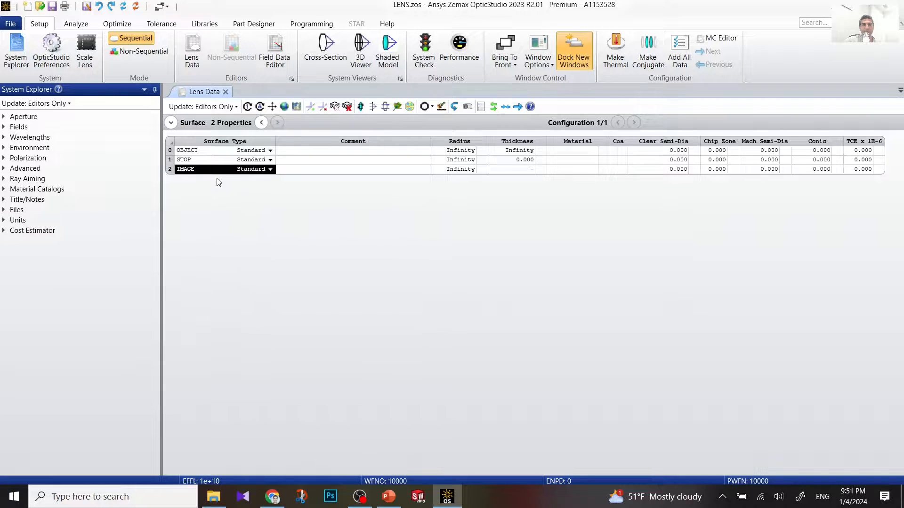
Step: Set the system aperture type to Float By Stop Size in System Explorer
left_click(4, 117)
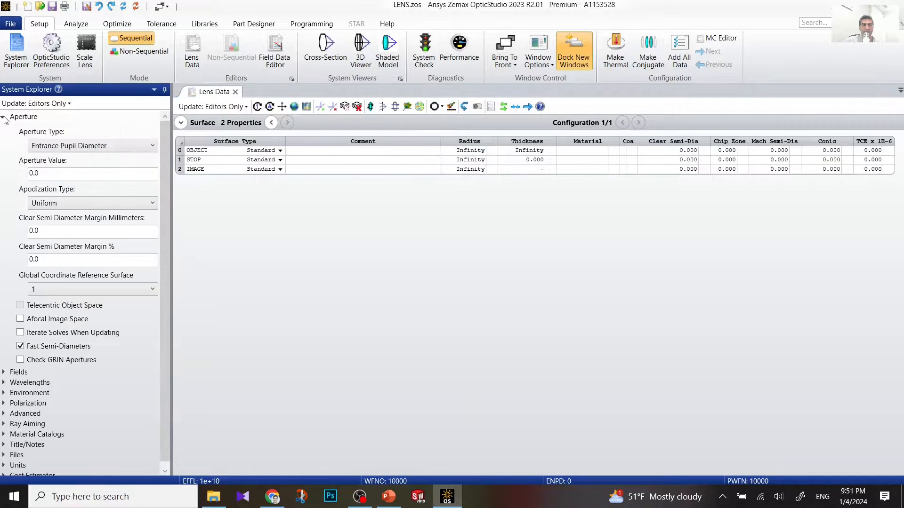
left_click(76, 149)
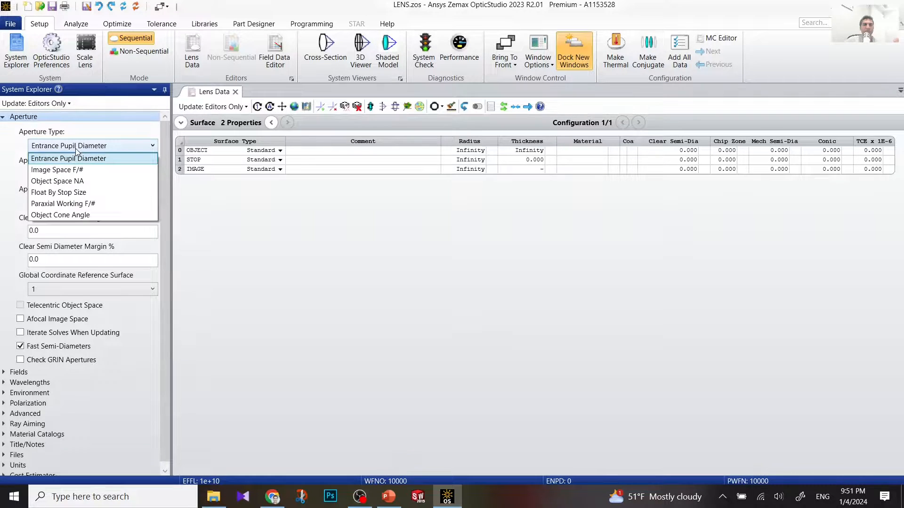
left_click(86, 193)
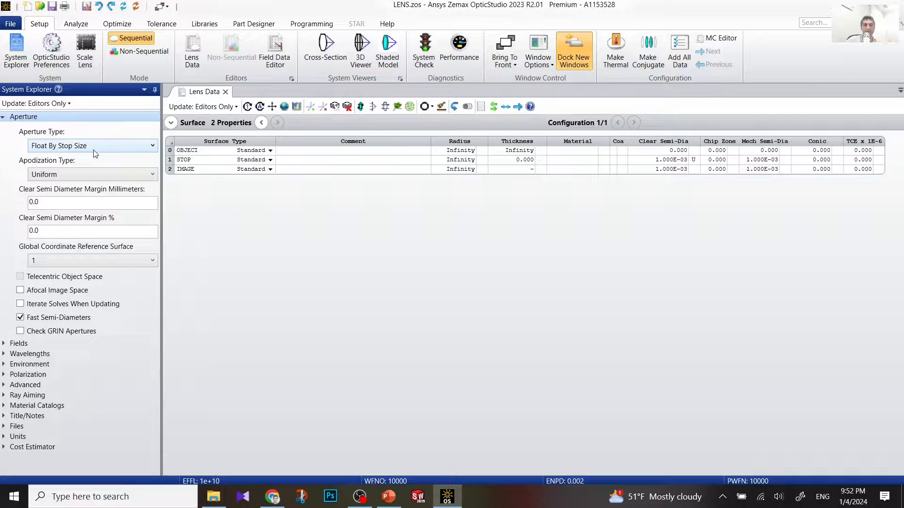
left_click(2, 116)
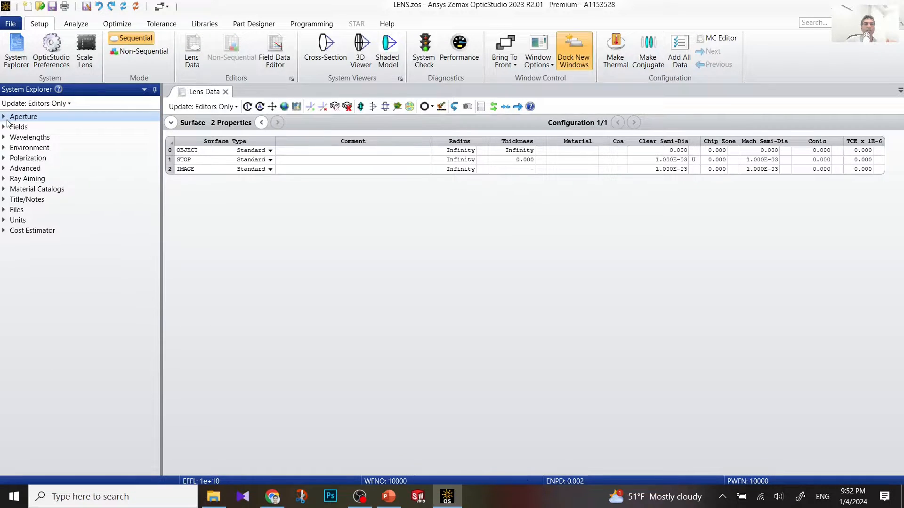
Step: Open the Field Data Editor and enter an X angle of 5 degrees for field 1
left_click(4, 127)
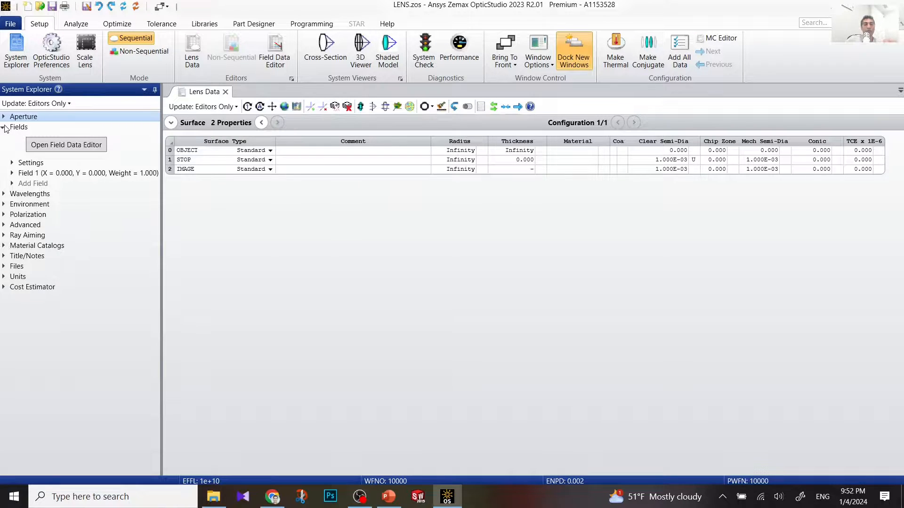
left_click(53, 148)
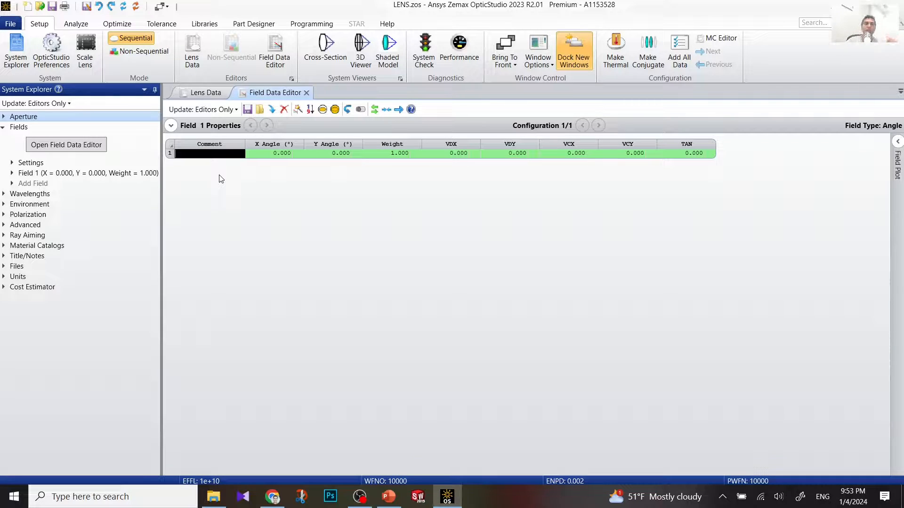
left_click(284, 155)
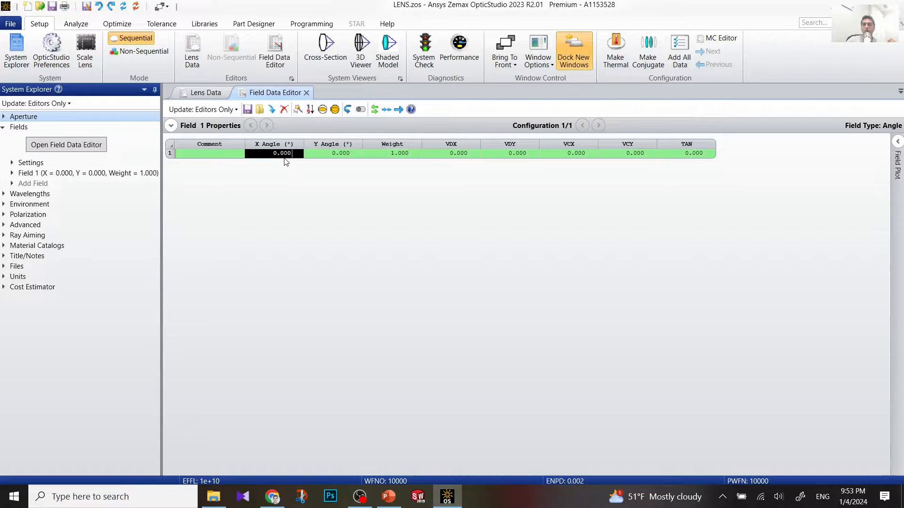
type("5")
key("Return")
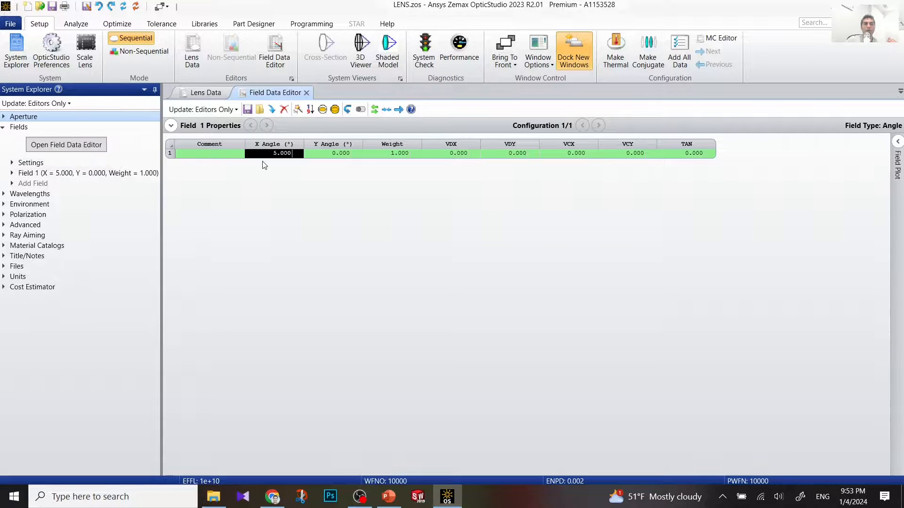
left_click(171, 126)
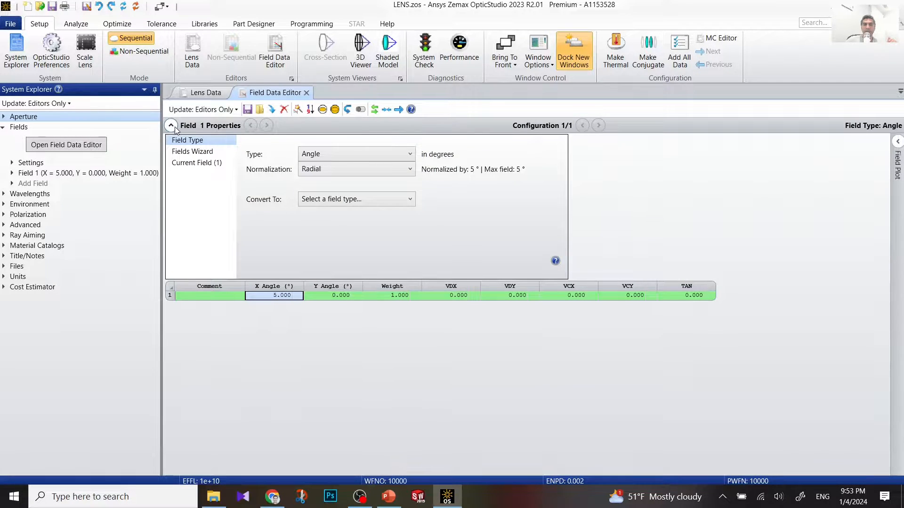
left_click(171, 125)
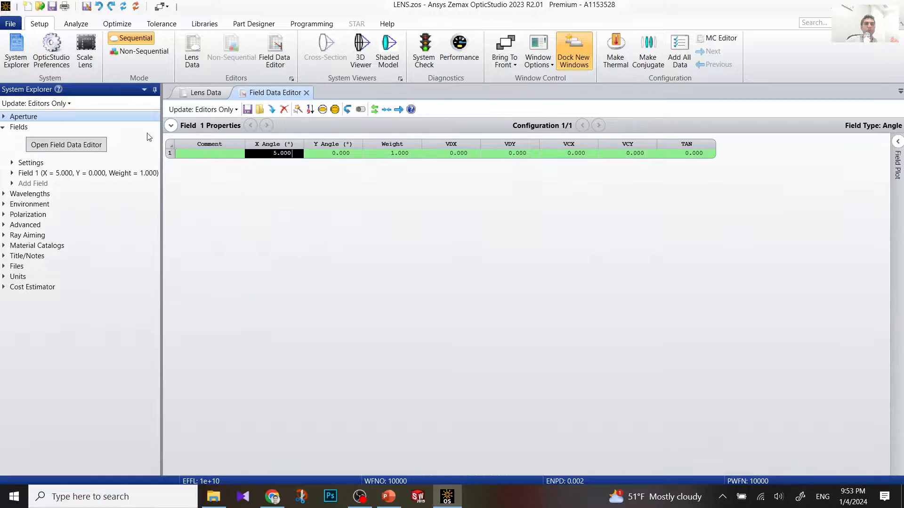
left_click(3, 131)
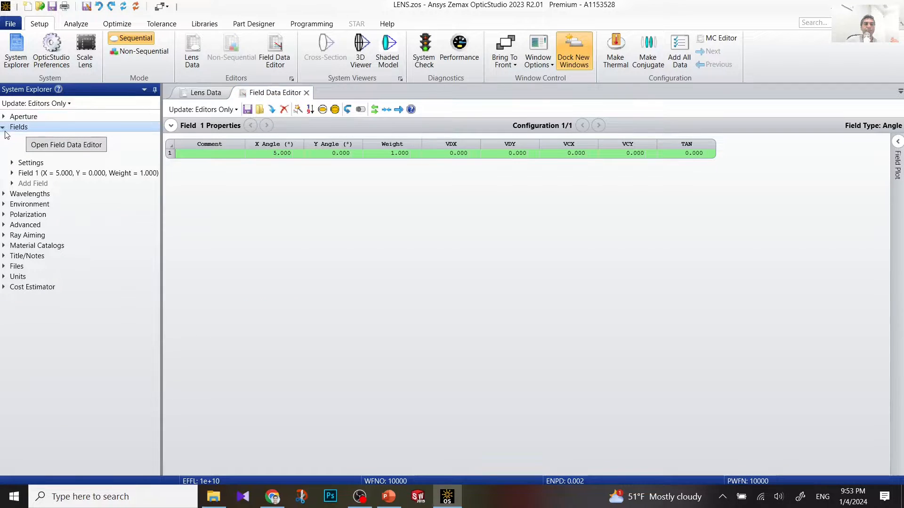
left_click(3, 128)
left_click(6, 139)
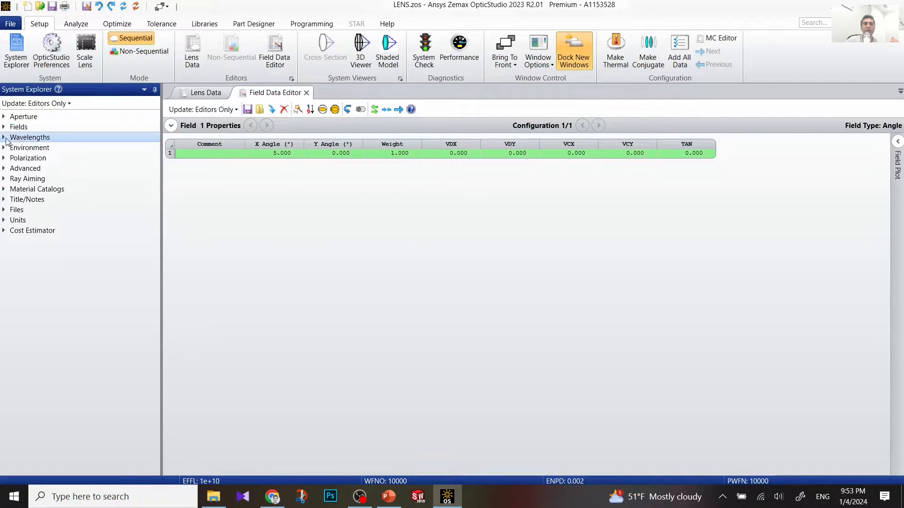
Step: Apply the F, d, C (Visible) wavelength preset: 0.486, 0.588 and 0.656 µm
left_click(6, 139)
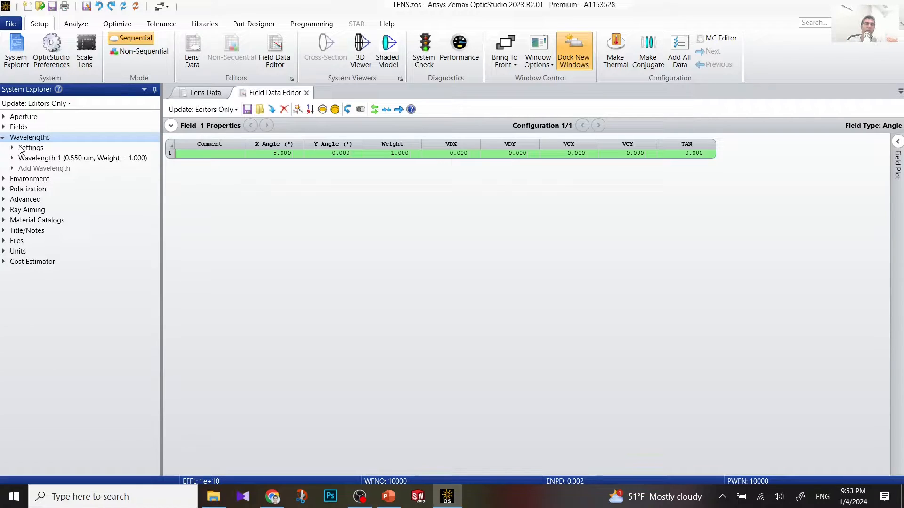
left_click(37, 150)
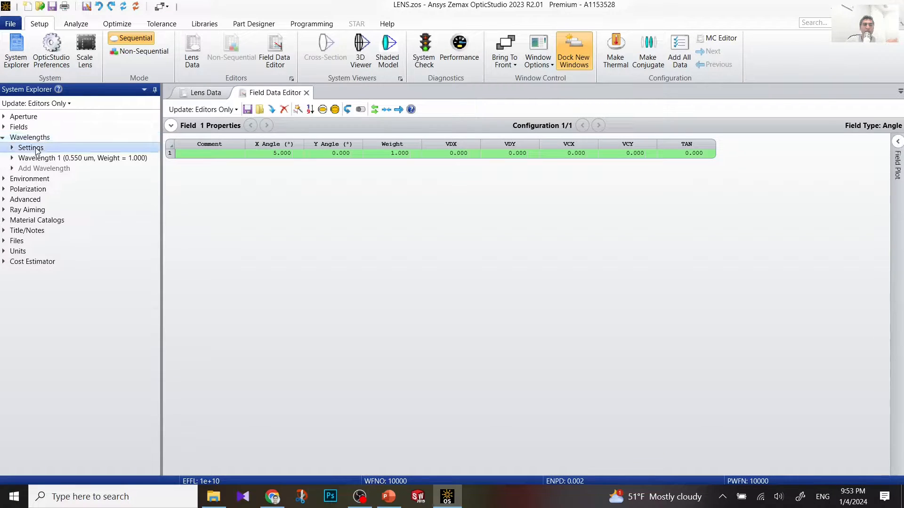
left_click(37, 150)
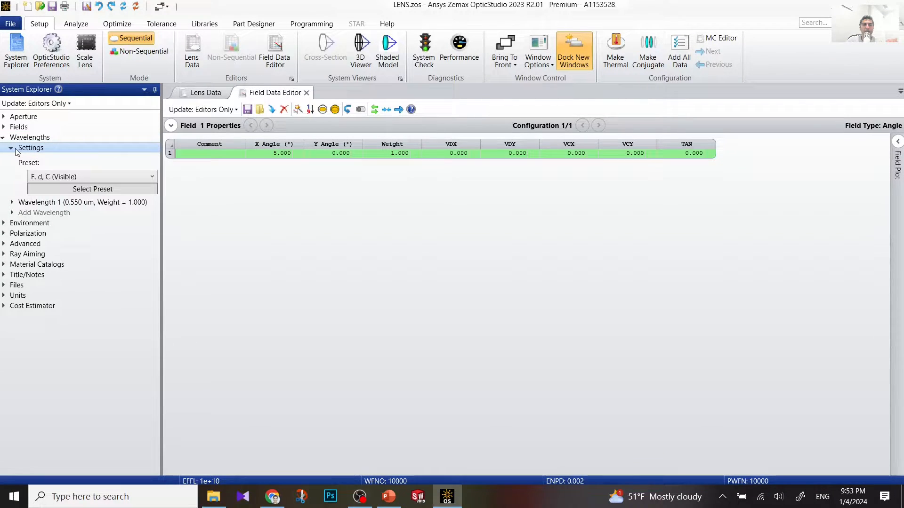
left_click(75, 177)
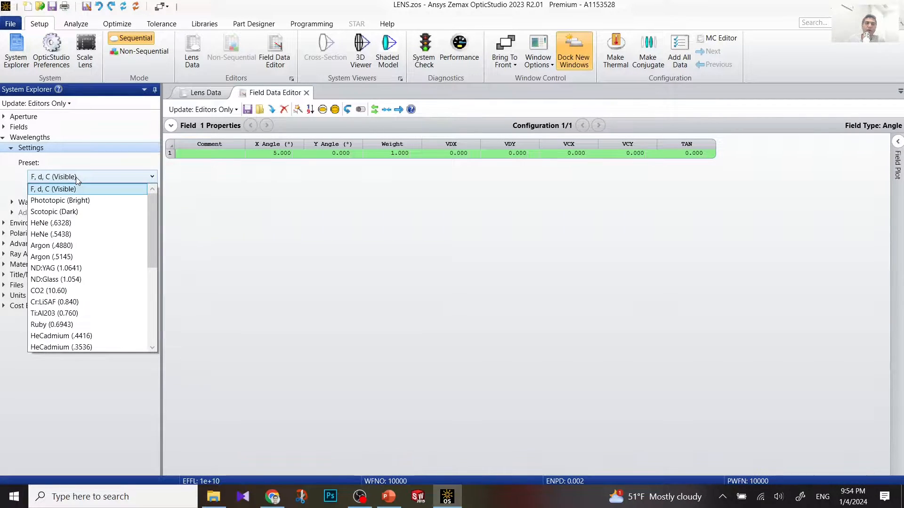
left_click(83, 190)
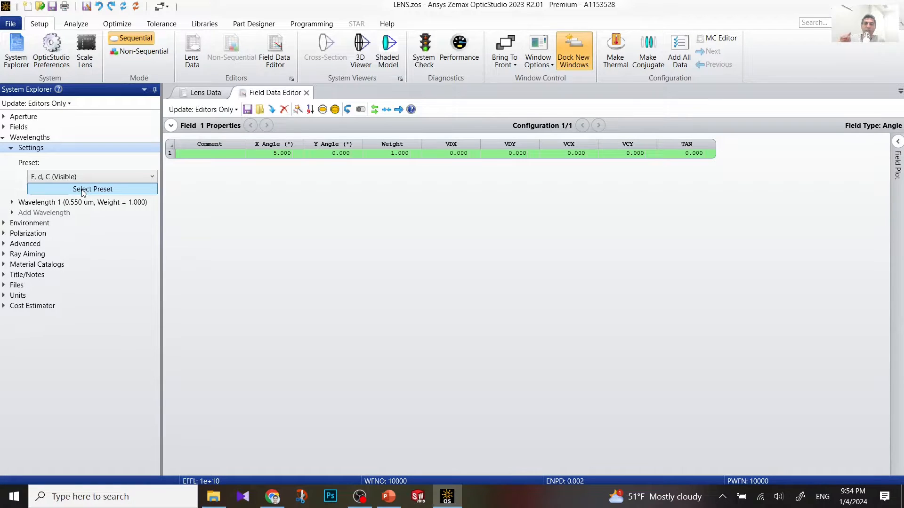
left_click(82, 190)
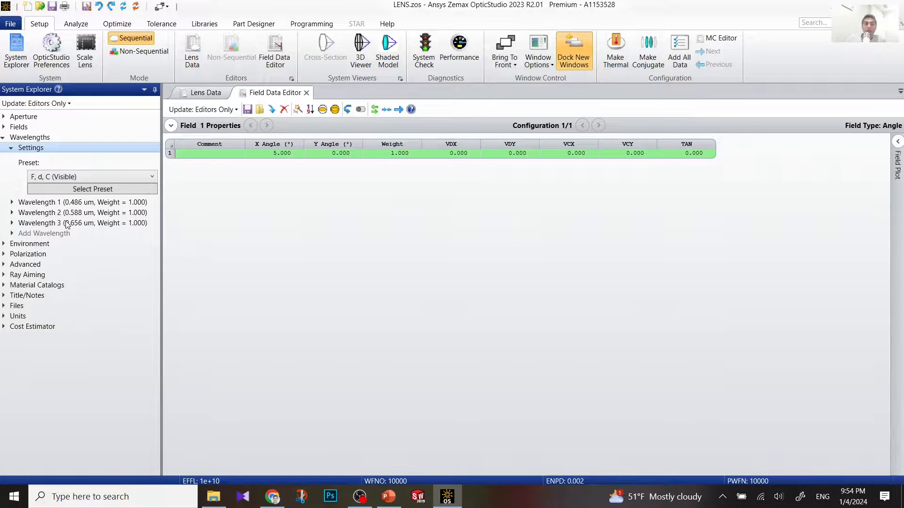
left_click(12, 213)
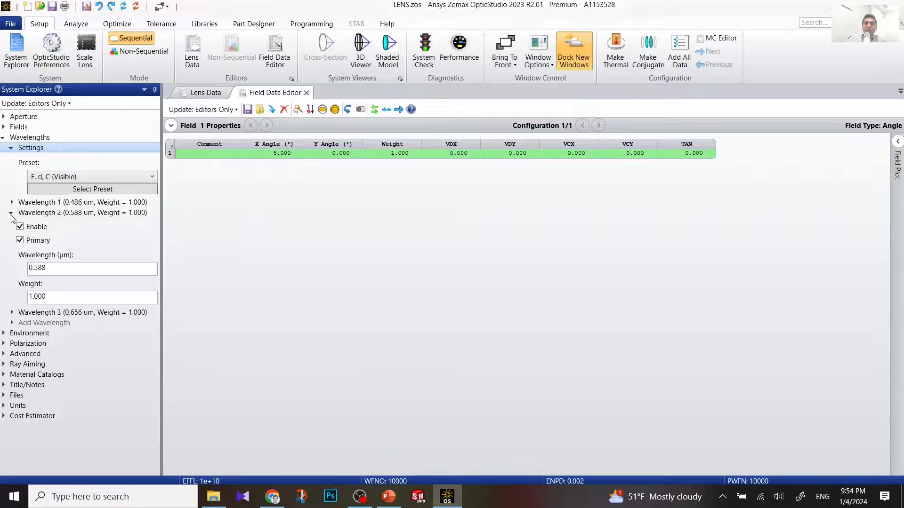
left_click(12, 213)
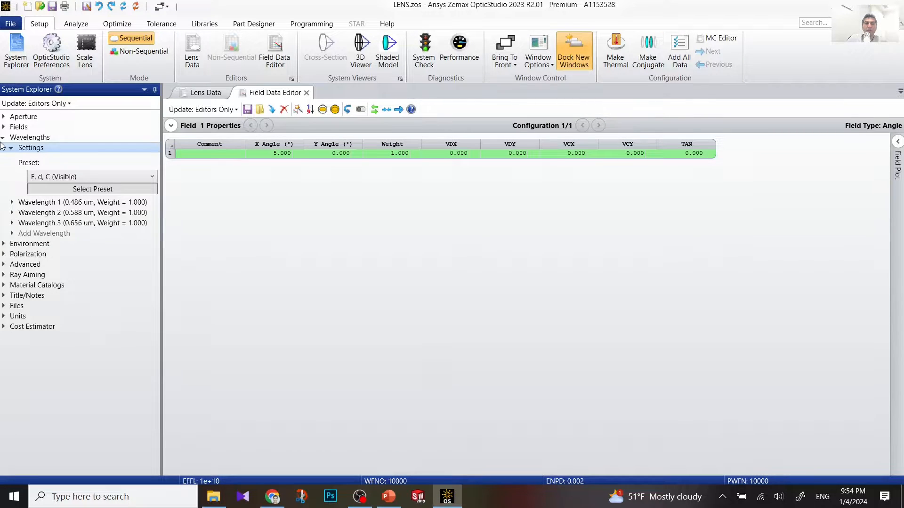
left_click(3, 137)
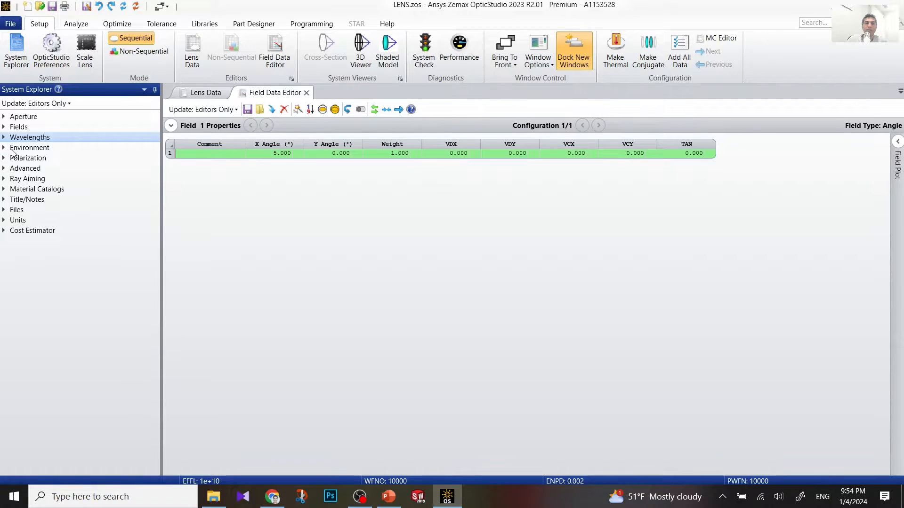
Step: Add the MISC catalog to the material catalogs used by the system
left_click(4, 147)
left_click(4, 148)
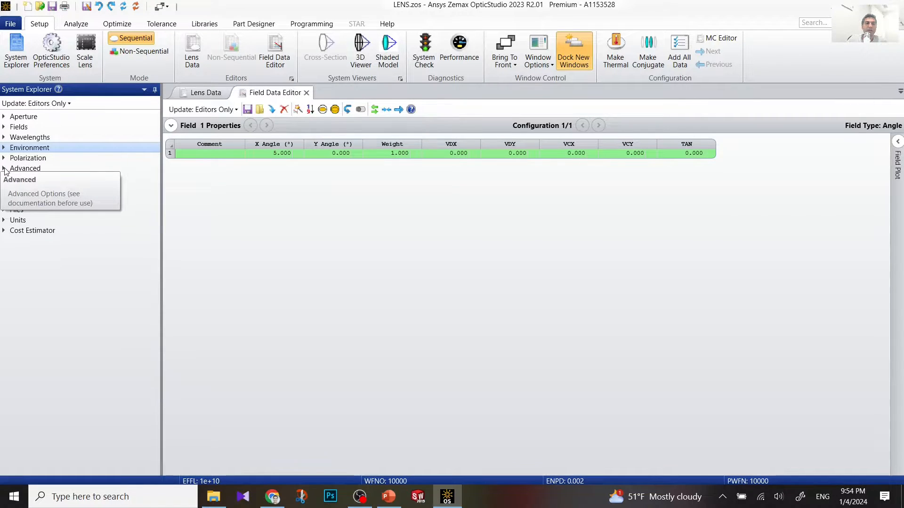
left_click(5, 169)
left_click(4, 169)
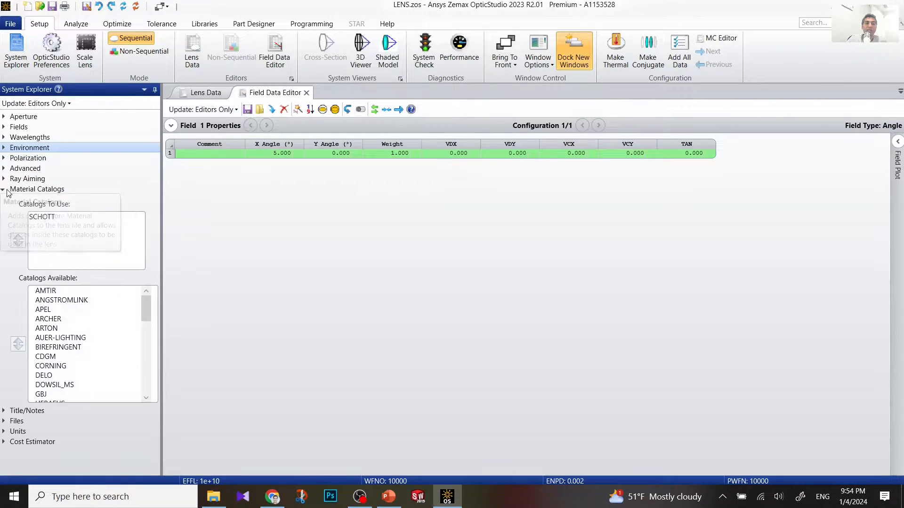
left_click(4, 189)
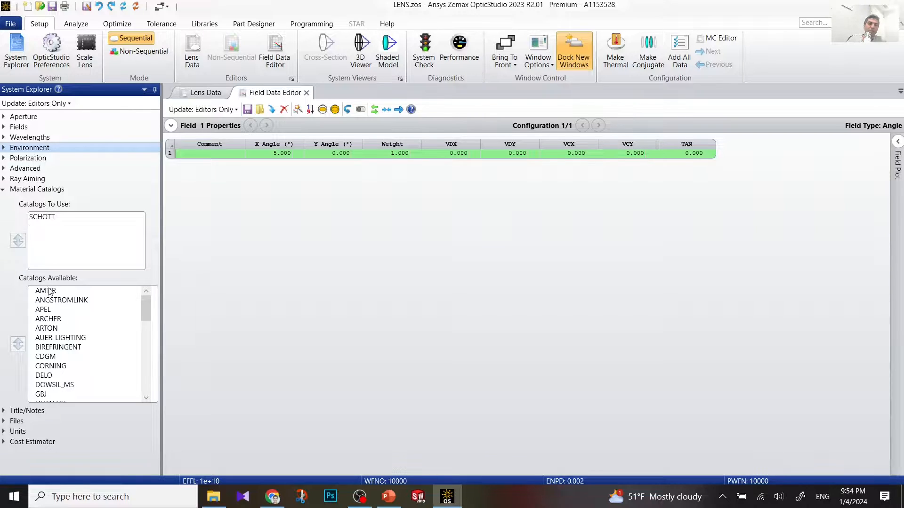
scroll(51, 306, "down", 5)
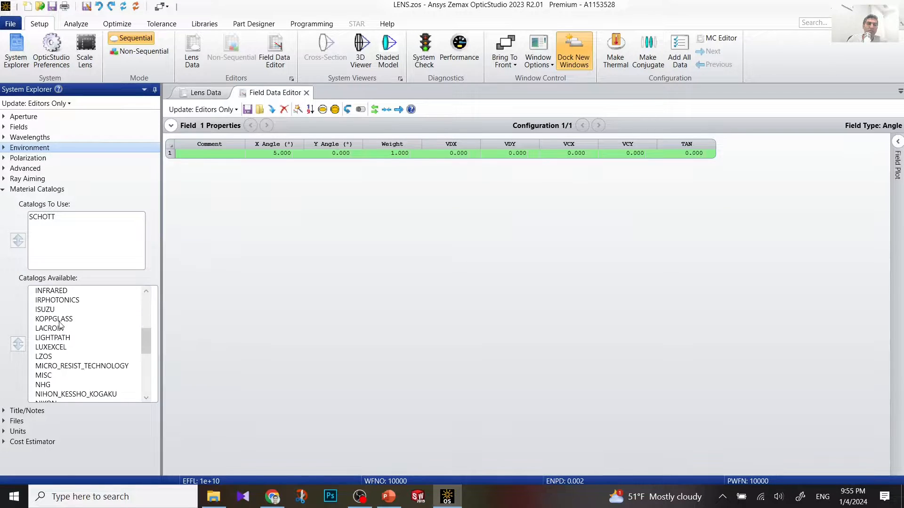
scroll(61, 325, "down", 1)
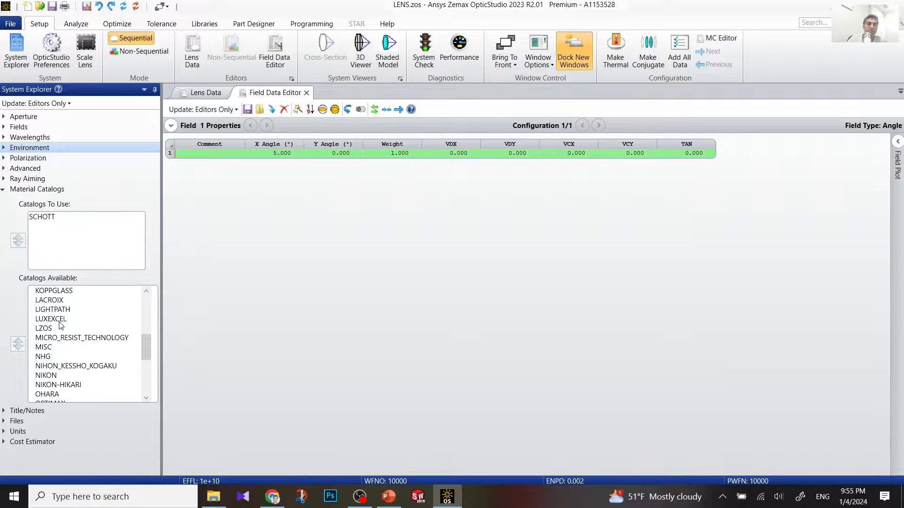
left_click(44, 347)
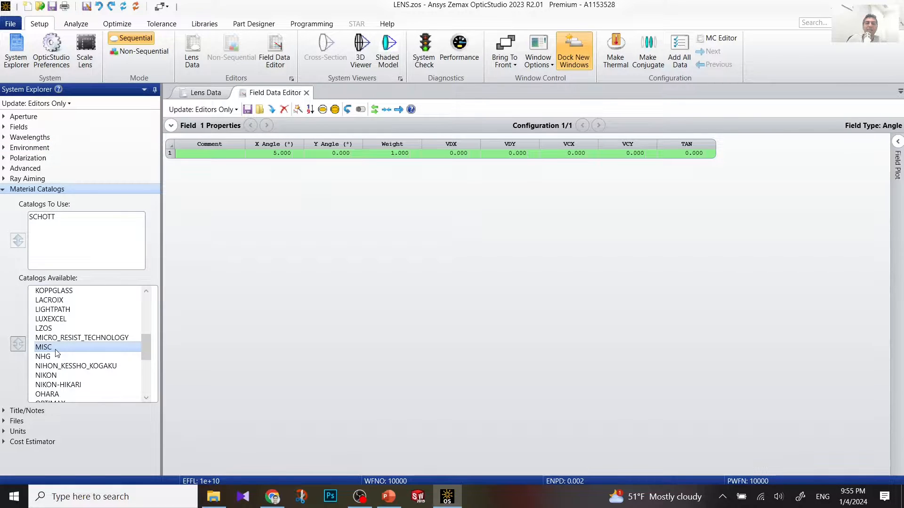
left_click(19, 344)
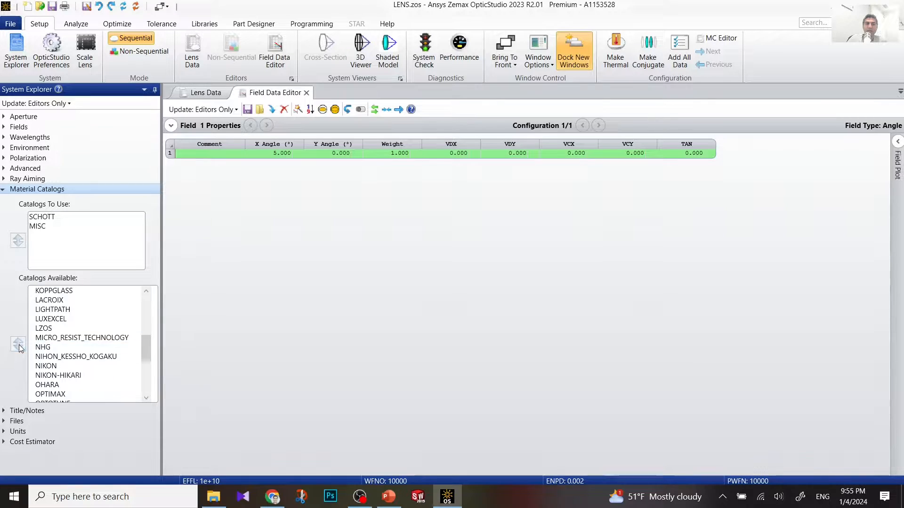
left_click(4, 189)
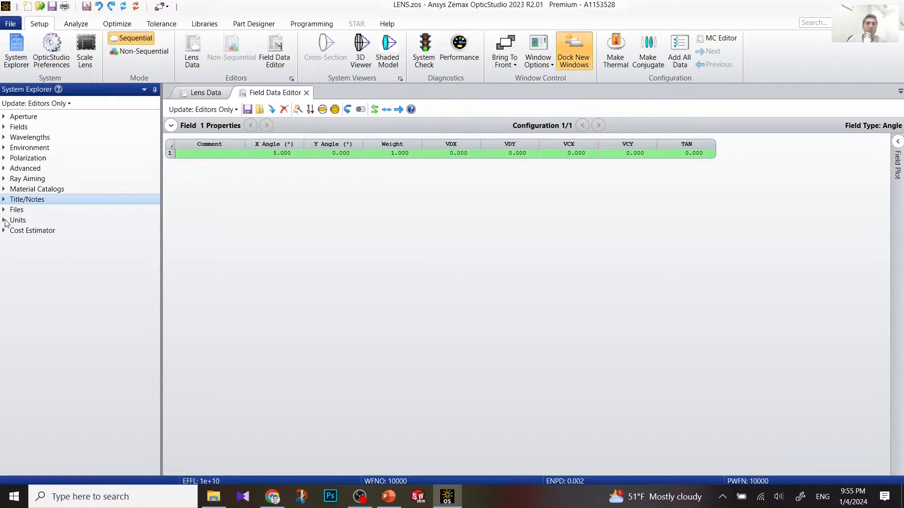
Step: Close the Field Data Editor, returning to the Lens Data editor
left_click(4, 220)
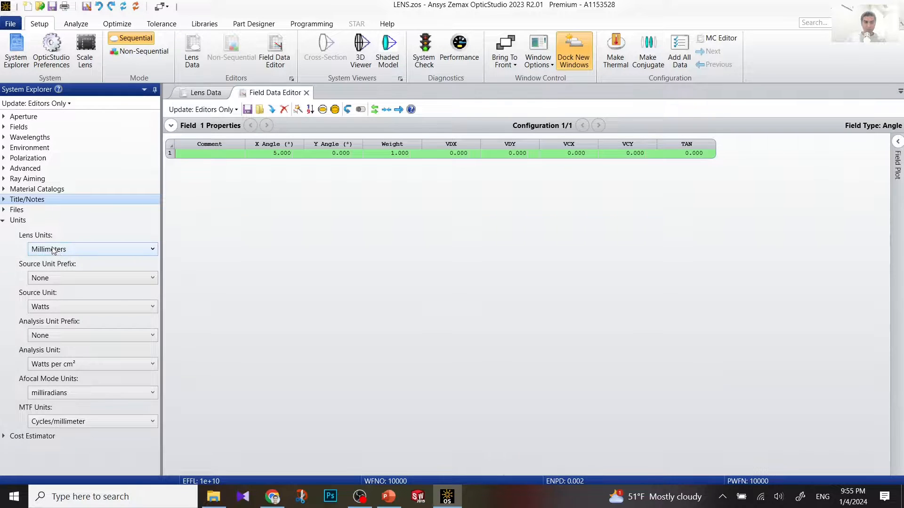
left_click(4, 221)
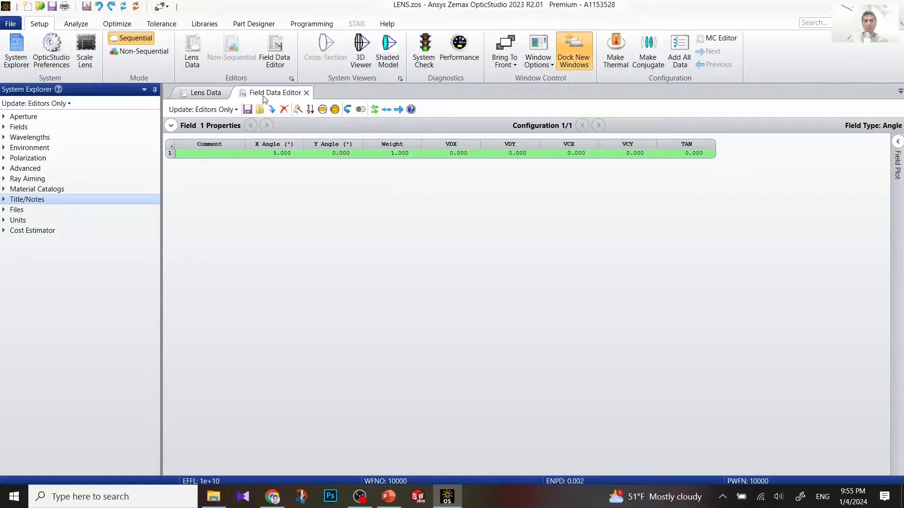
left_click(306, 93)
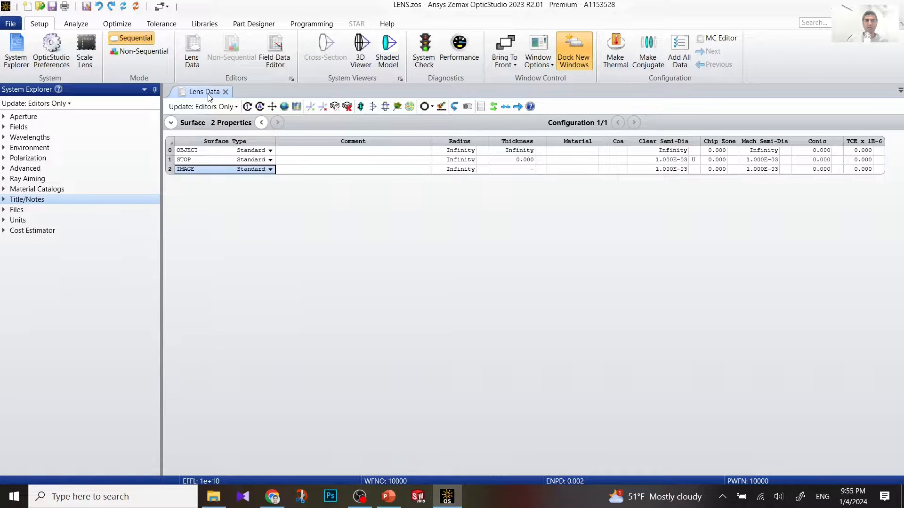
Step: Open a 3D Layout and dock it below the Lens Data editor with OBJECT, STOP and IMAGE rows
left_click(388, 56)
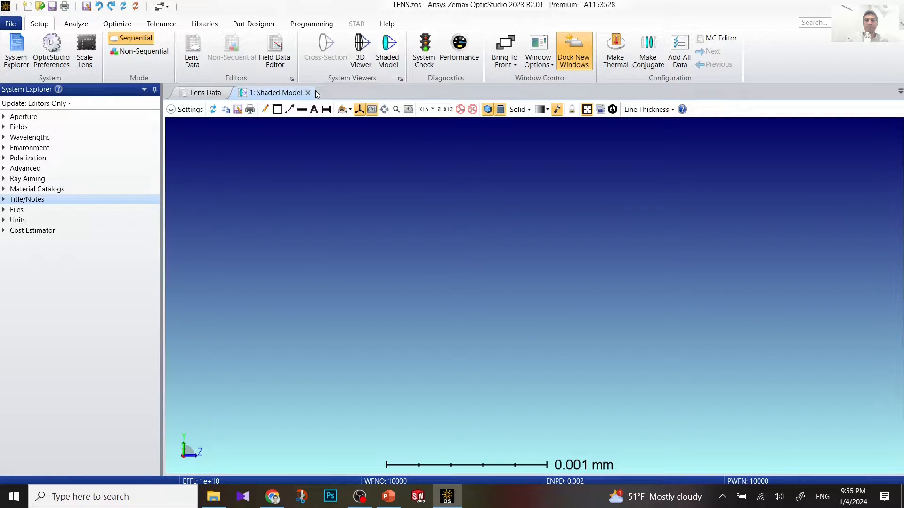
left_click(310, 93)
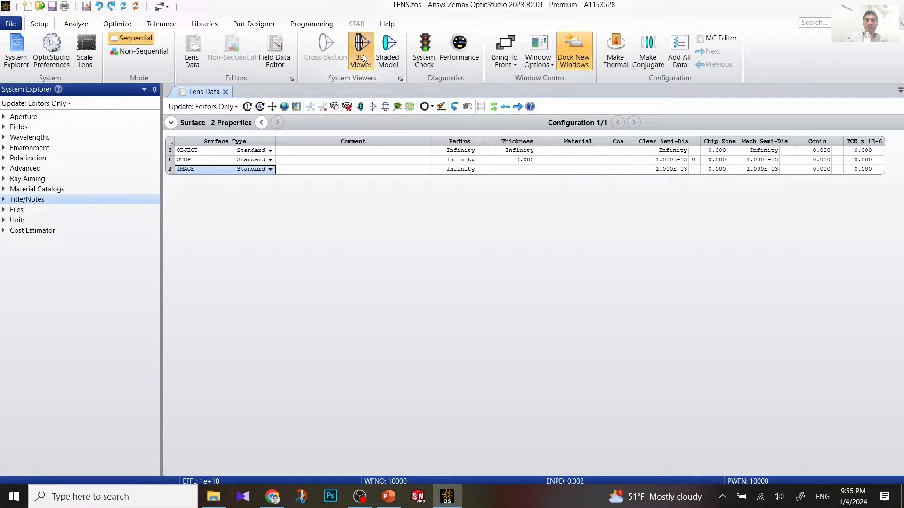
left_click(362, 56)
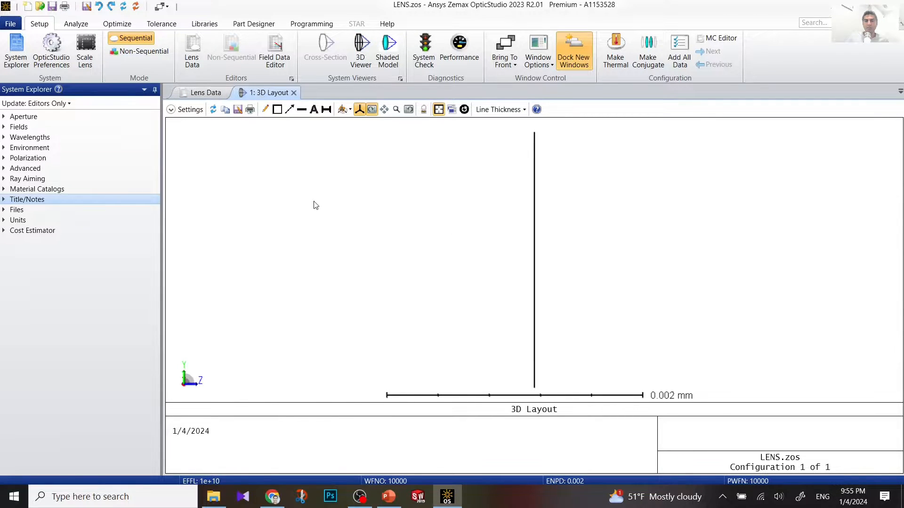
left_click_drag(266, 93, 532, 303)
left_click(170, 152)
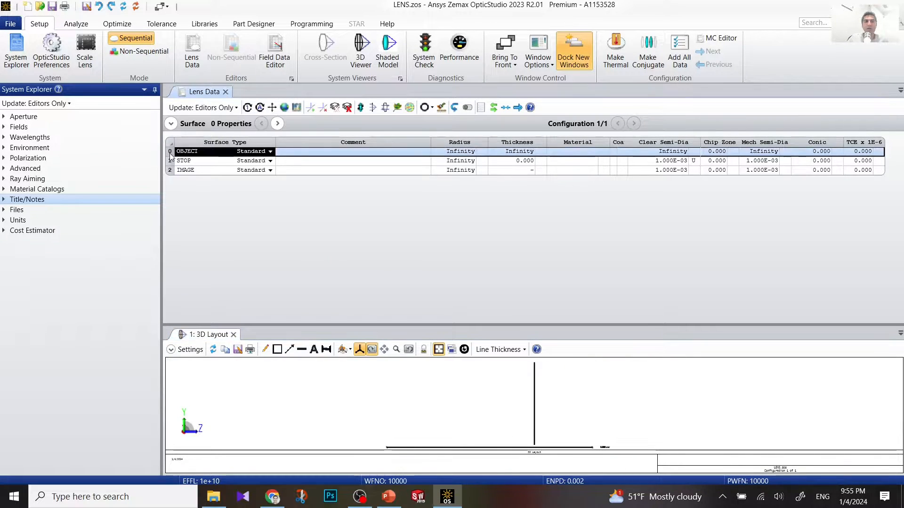
left_click(167, 161)
left_click(168, 168)
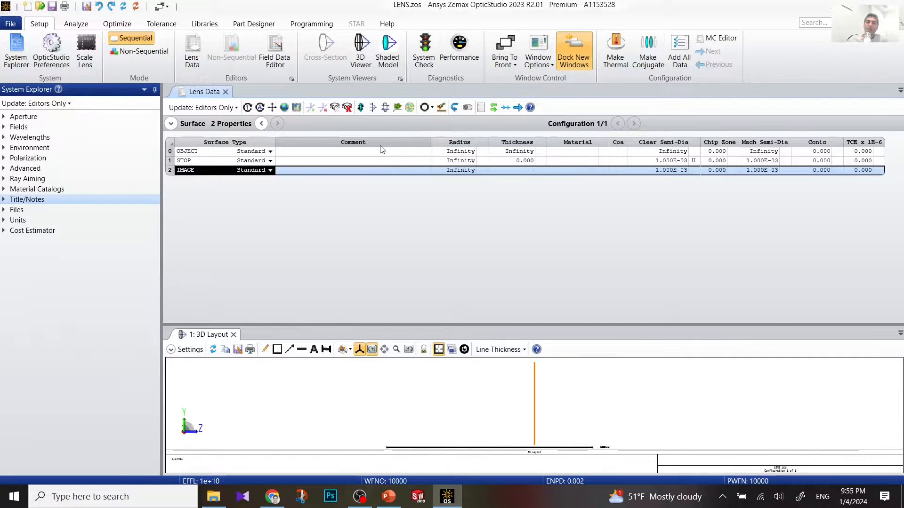
Step: Enter 1E9 as the OBJECT surface thickness and check the updated 3D layout
left_click(525, 152)
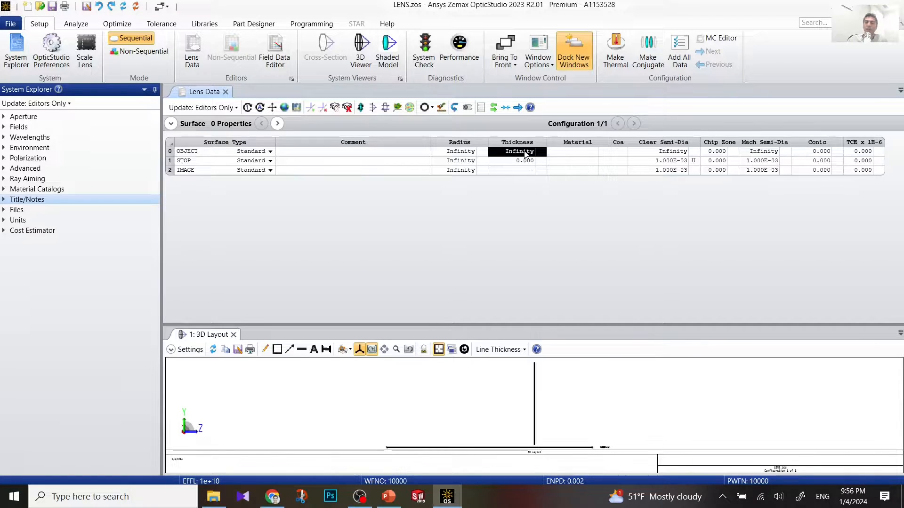
type("10E")
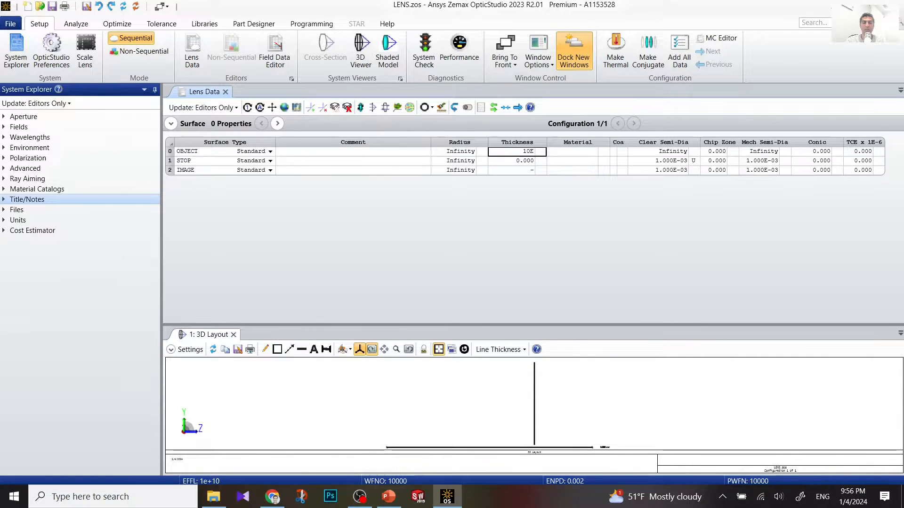
type("10")
key("Return")
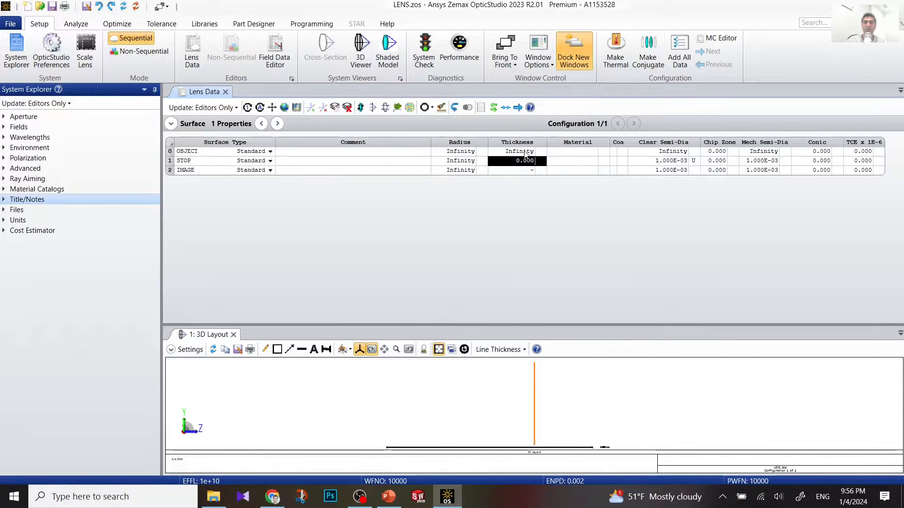
left_click(525, 151)
type("1")
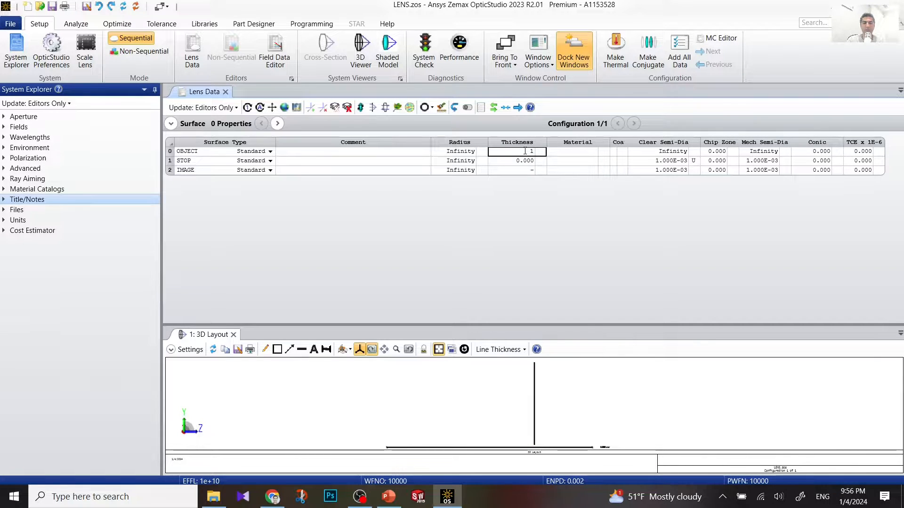
type("E9")
key("Return")
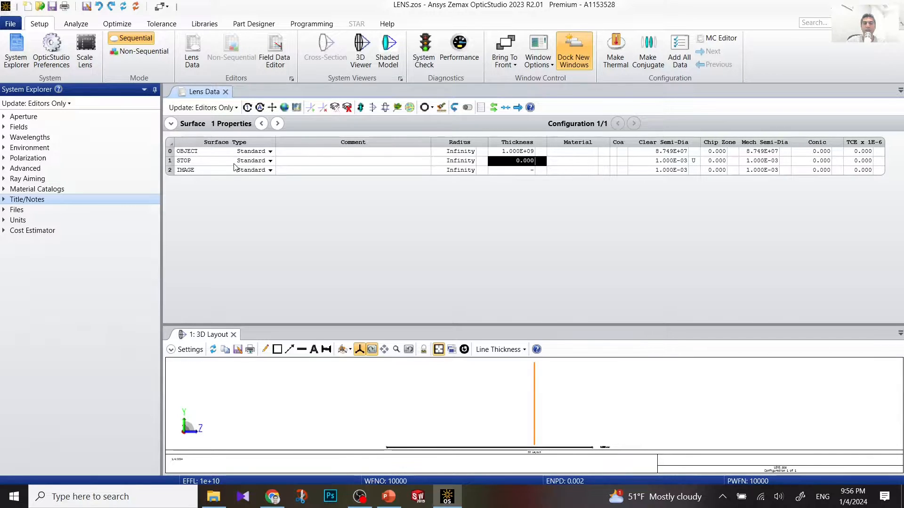
left_click(175, 153)
left_click(451, 399)
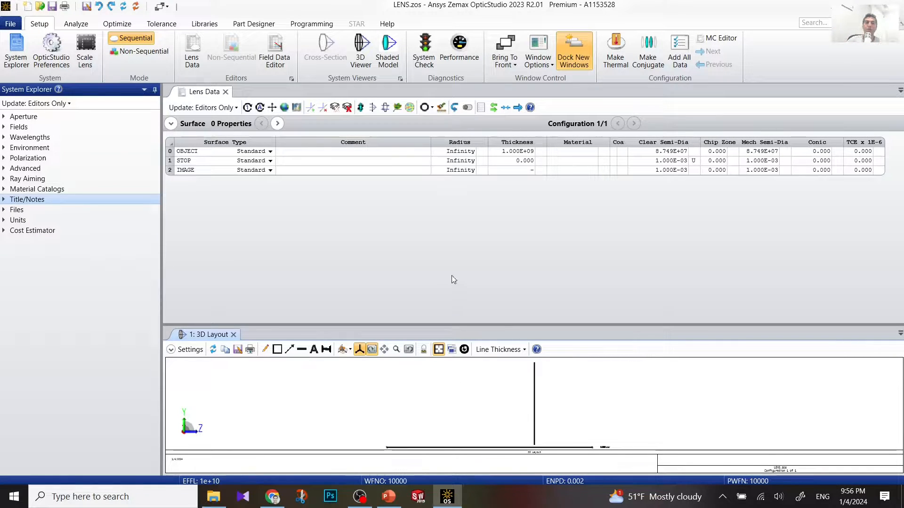
Step: Insert surface 1 after OBJECT with comment 'Beam' and thickness 100
right_click(171, 151)
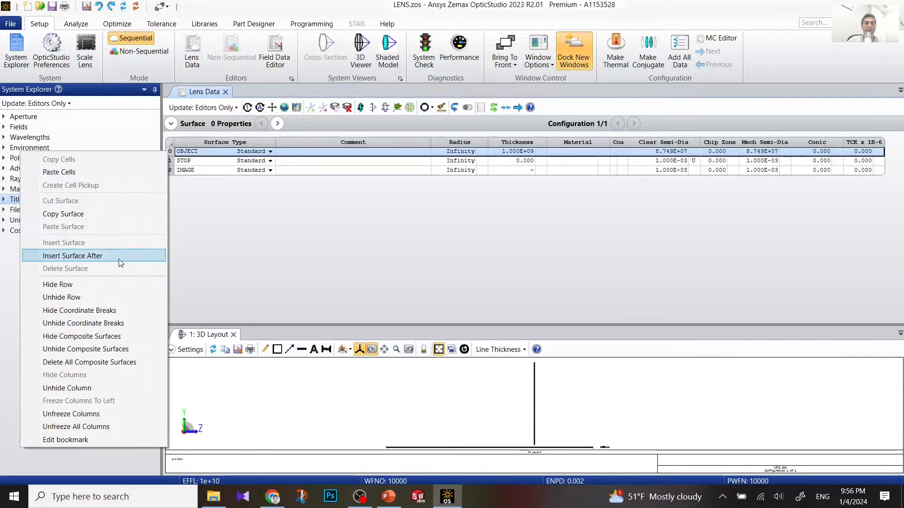
left_click(120, 257)
left_click(312, 161)
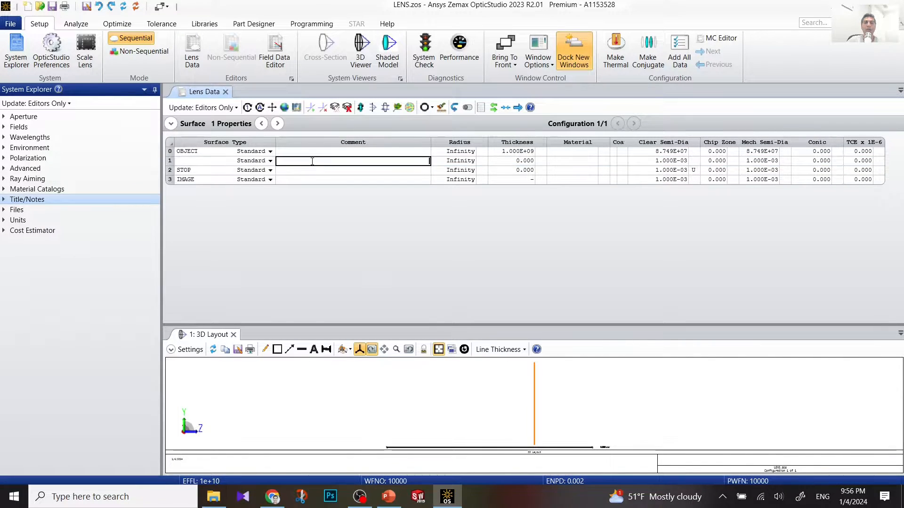
type("Beam")
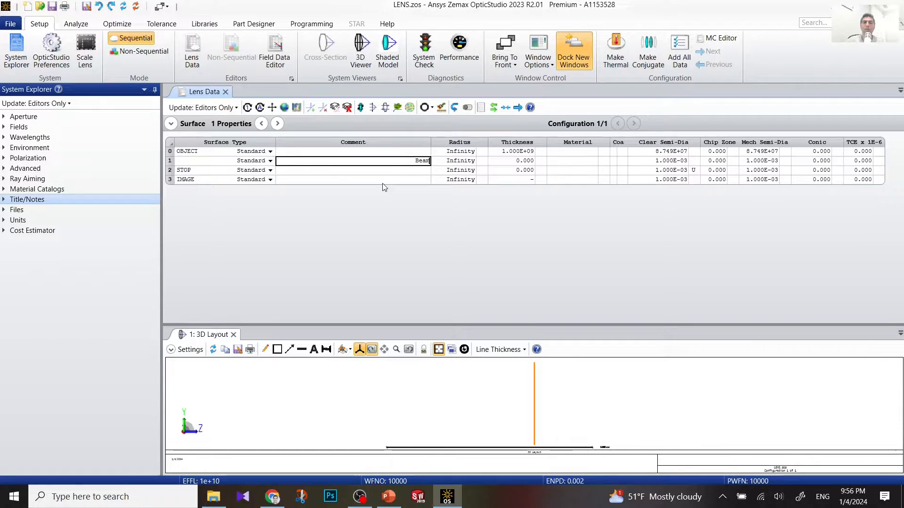
left_click(524, 163)
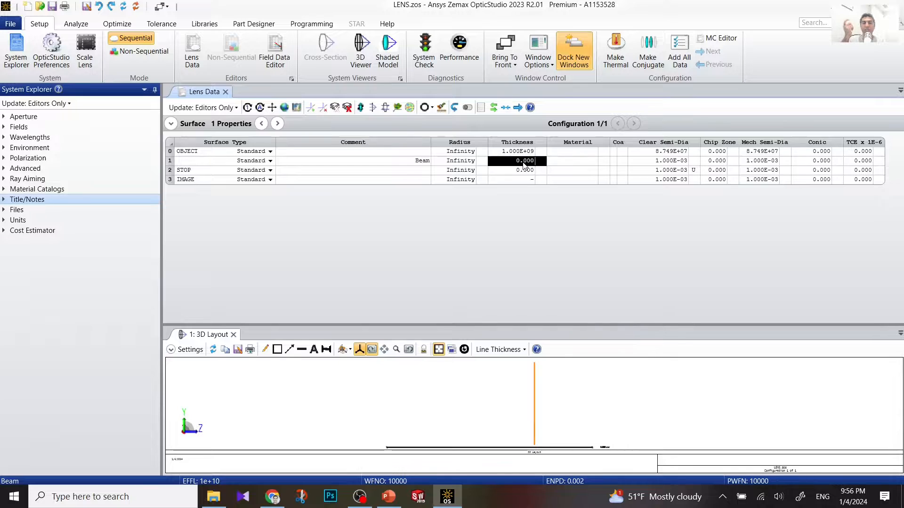
type("1")
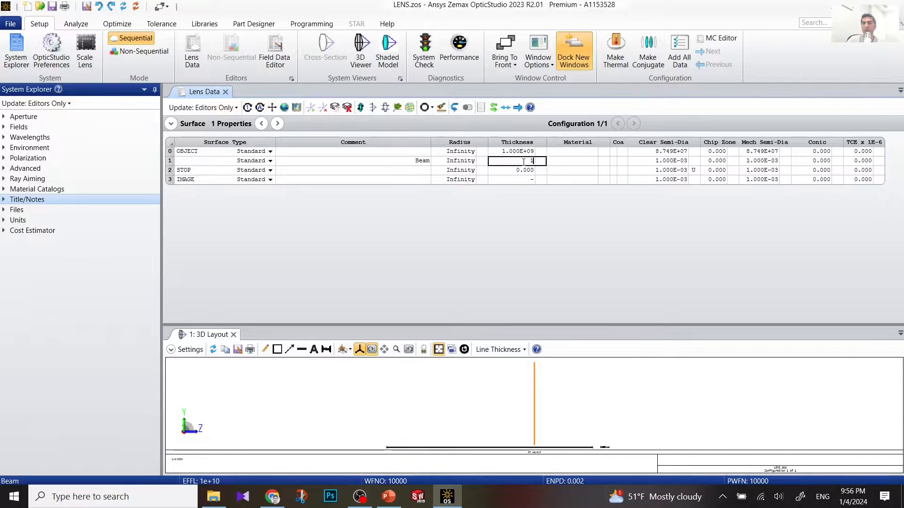
type("00")
key("Return")
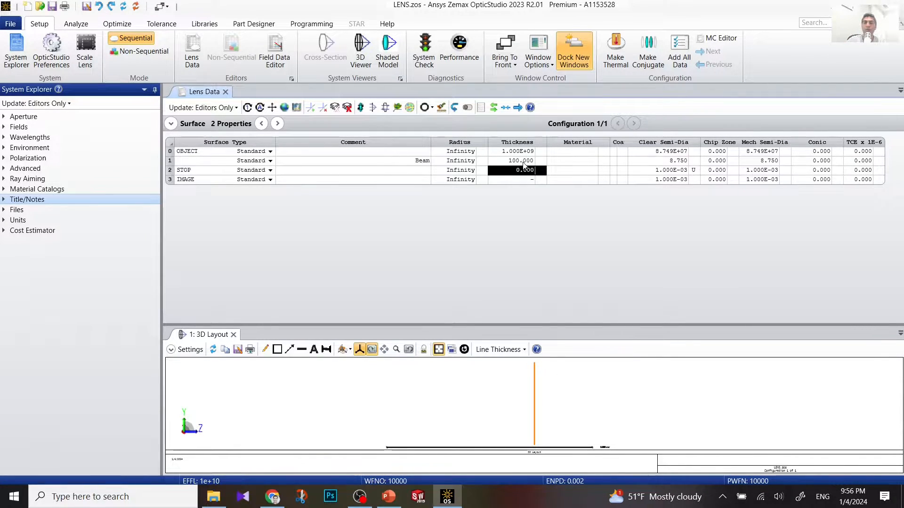
left_click(545, 385)
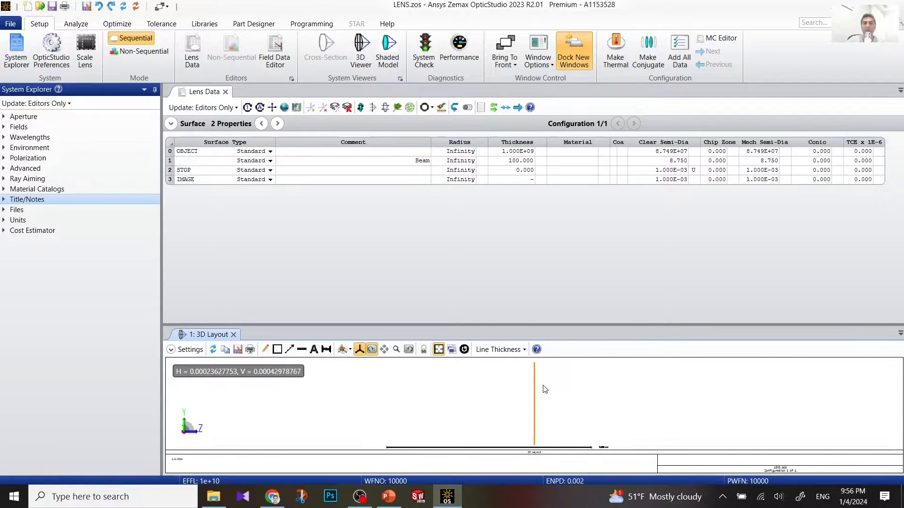
Step: Set the 3D Layout's First Surface to 1 (Beam) and enlarge the layout pane
left_click(189, 349)
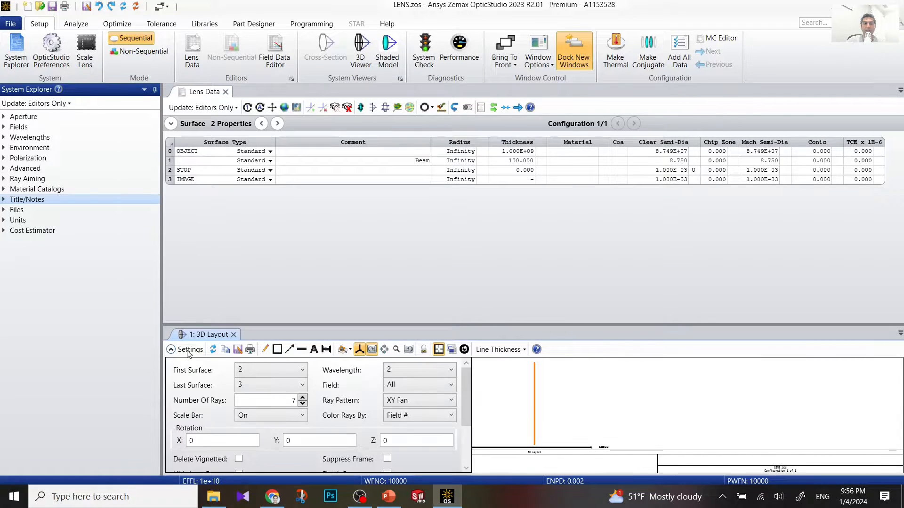
left_click(242, 370)
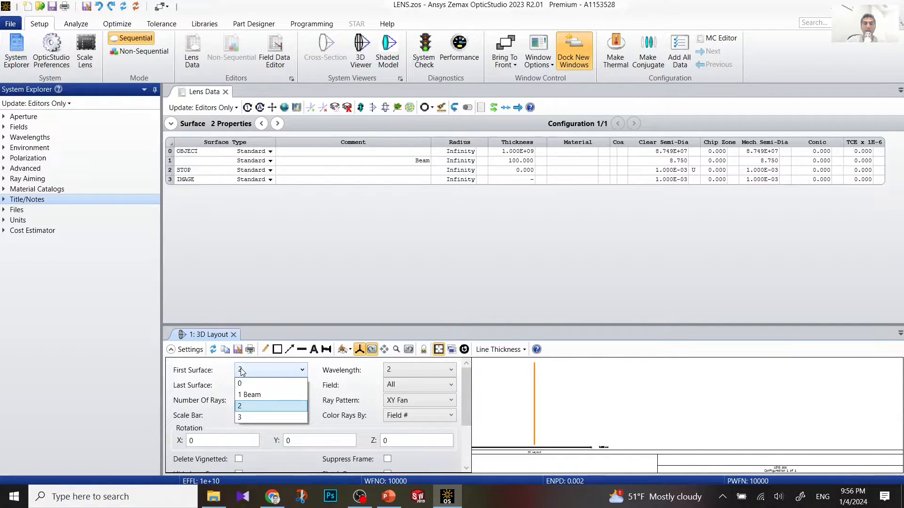
left_click(250, 395)
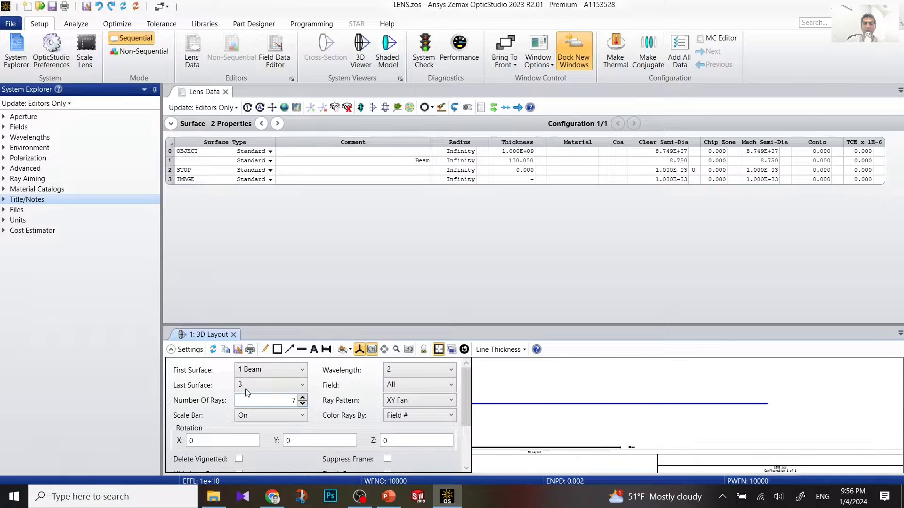
left_click(256, 372)
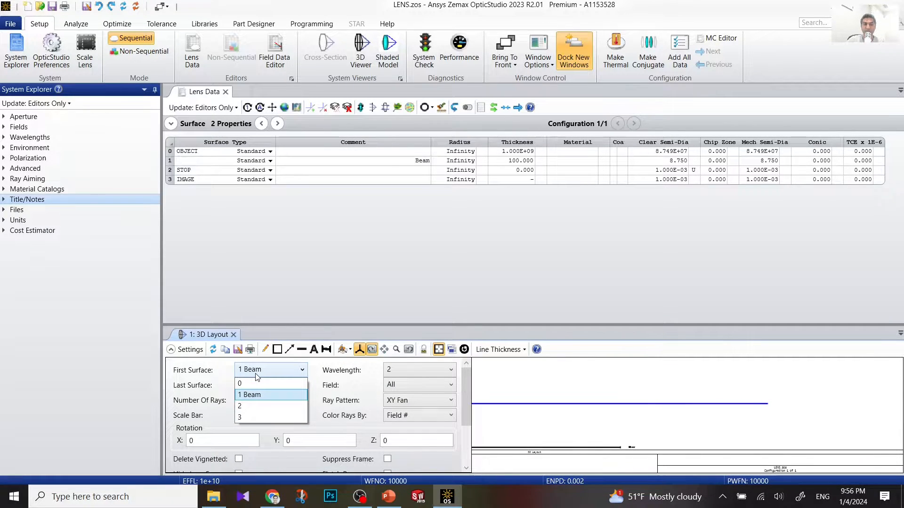
left_click(255, 374)
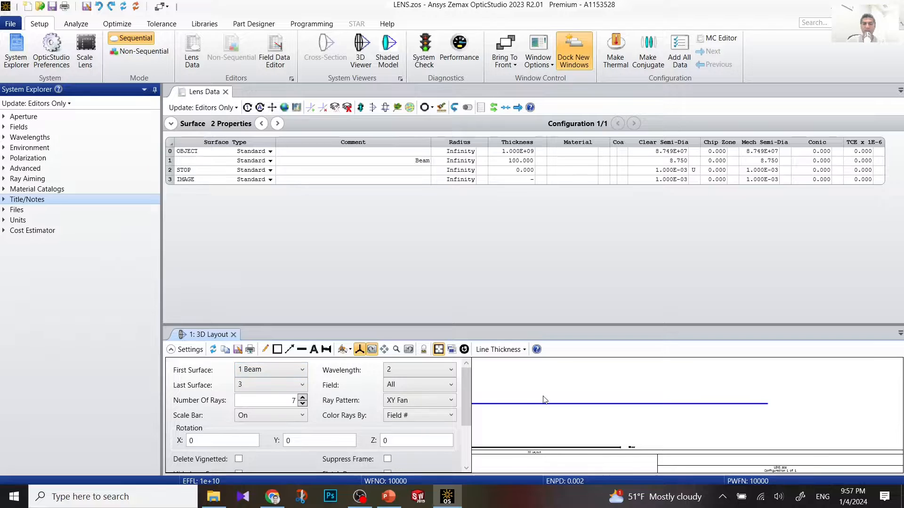
scroll(423, 377, "down", 1)
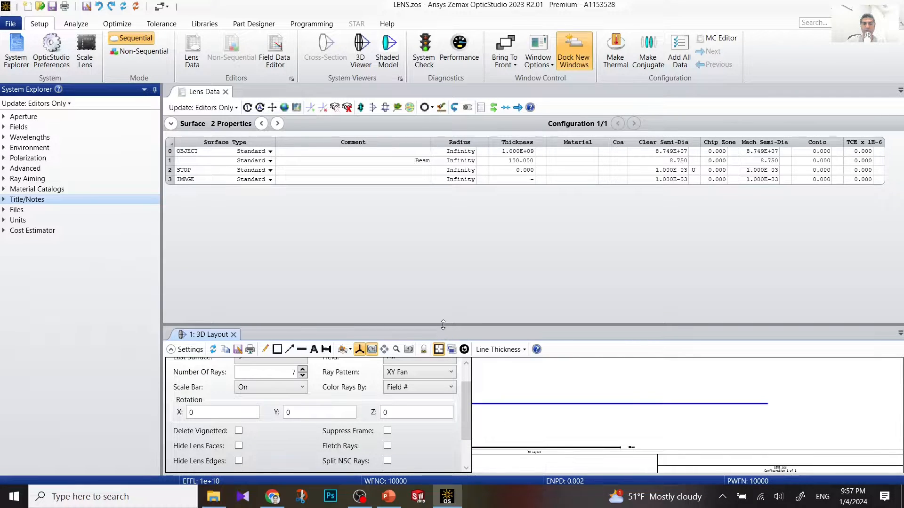
left_click_drag(439, 332, 441, 269)
left_click(272, 459)
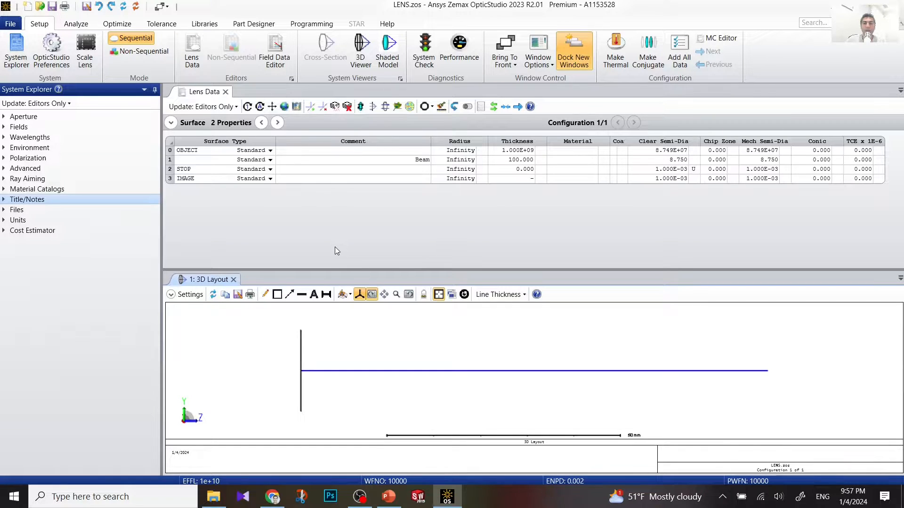
Step: Insert a new surface after Beam and give it the comment 'Cornea'
left_click(173, 163)
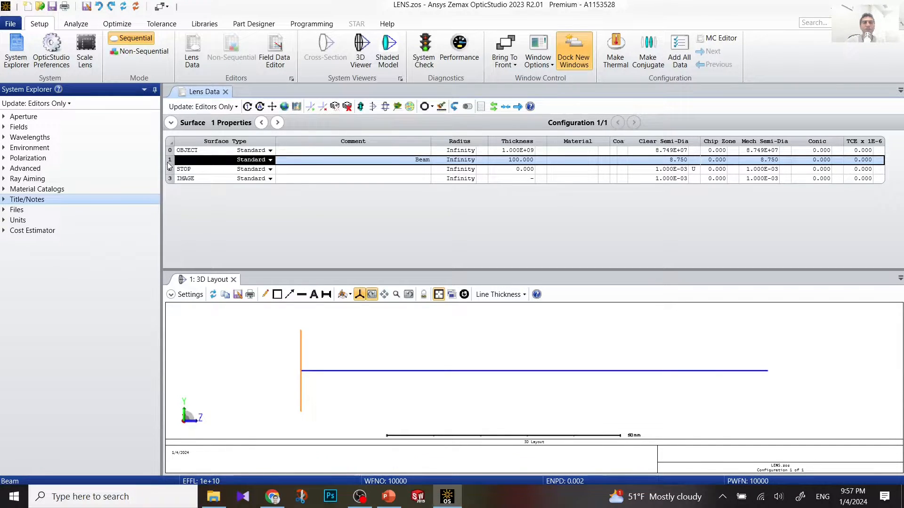
right_click(168, 166)
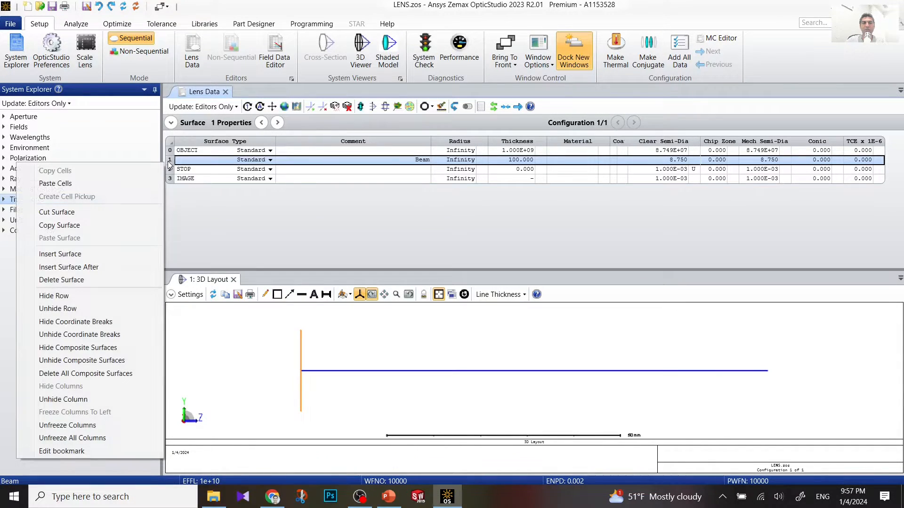
left_click(103, 266)
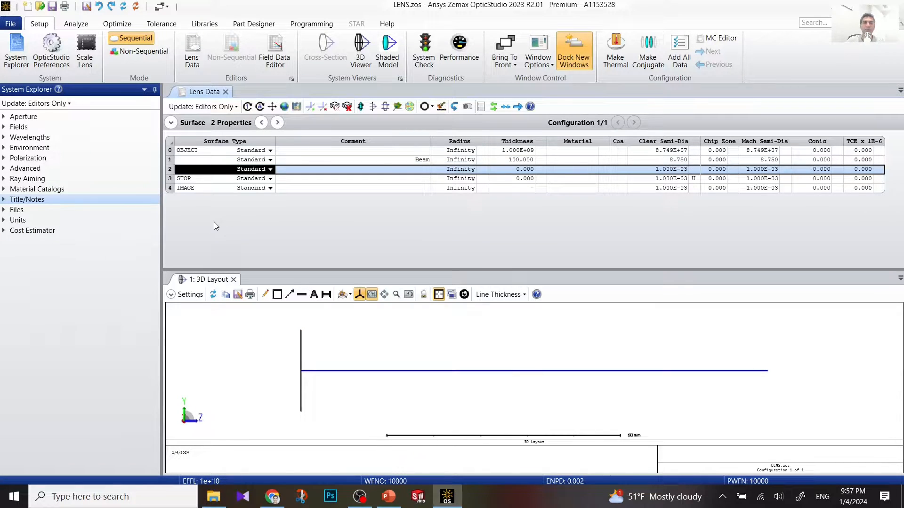
left_click(294, 170)
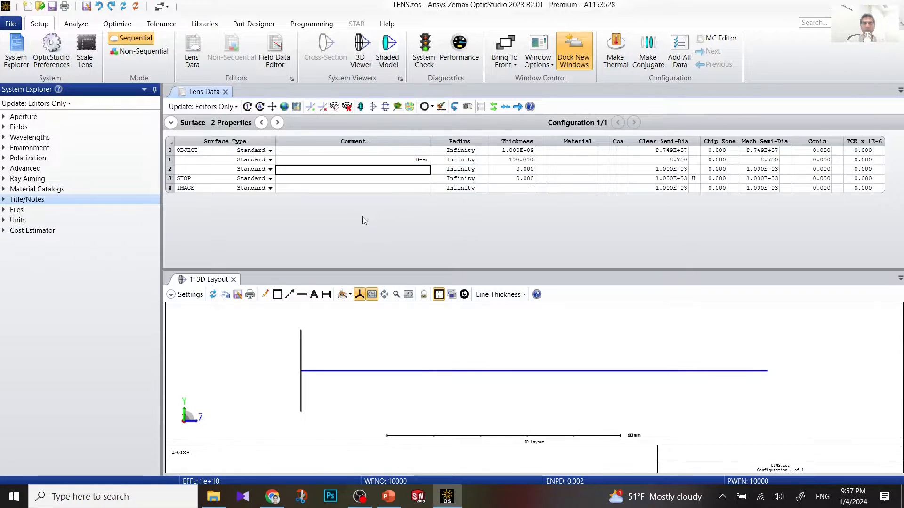
type("Cronea")
key("BackSpace")
key("BackSpace")
key("BackSpace")
key("BackSpace")
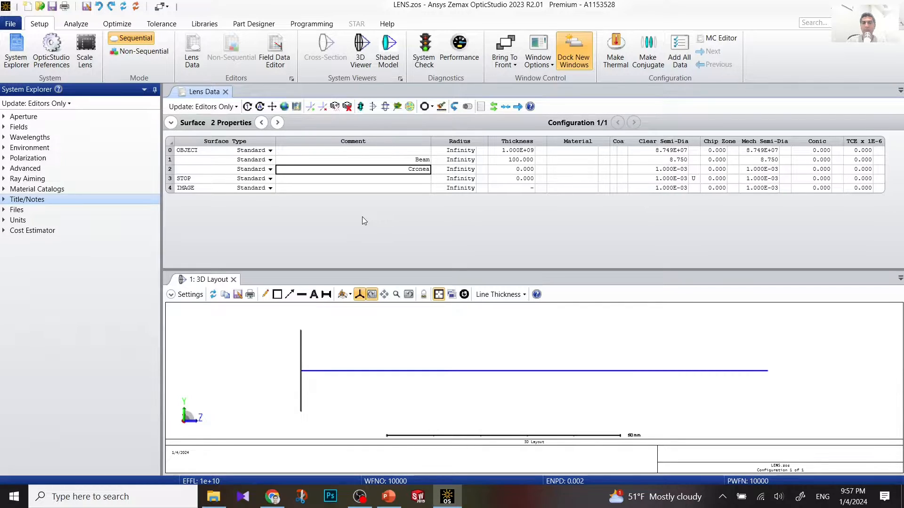
key("BackSpace")
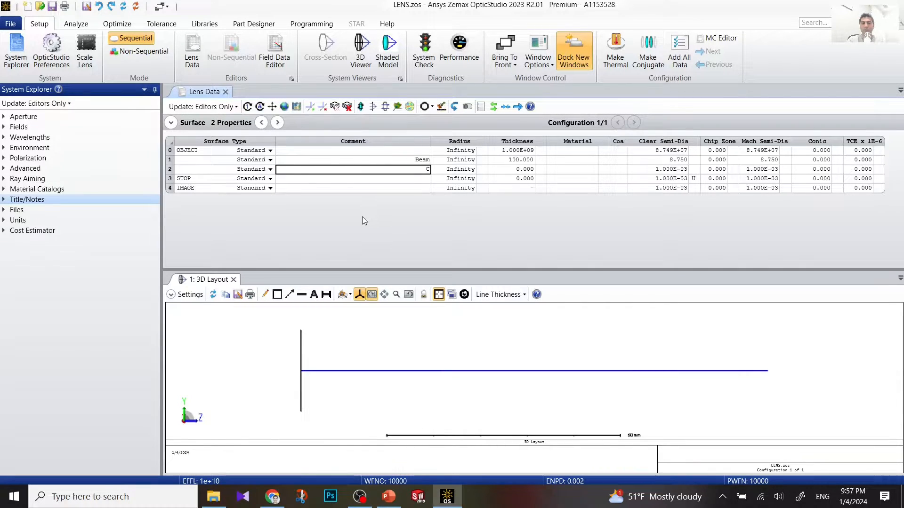
type("ornea")
left_click(468, 171)
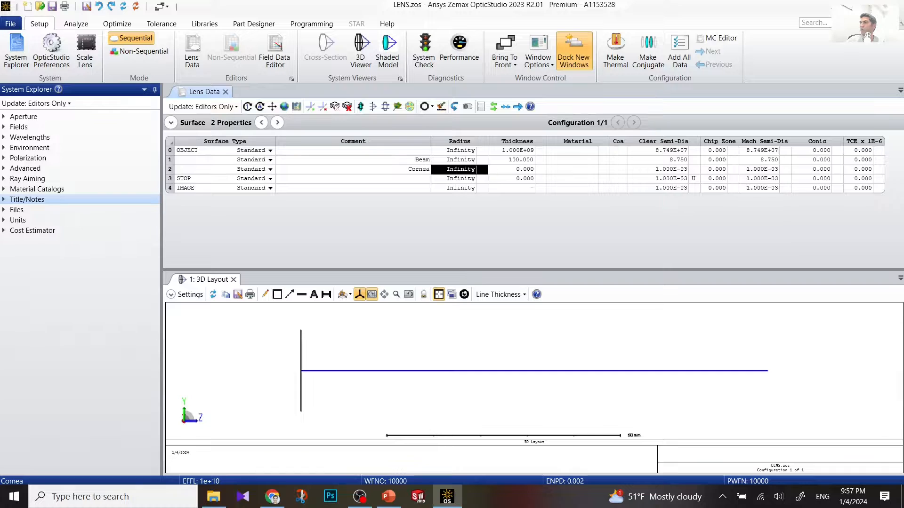
key("alt+Tab")
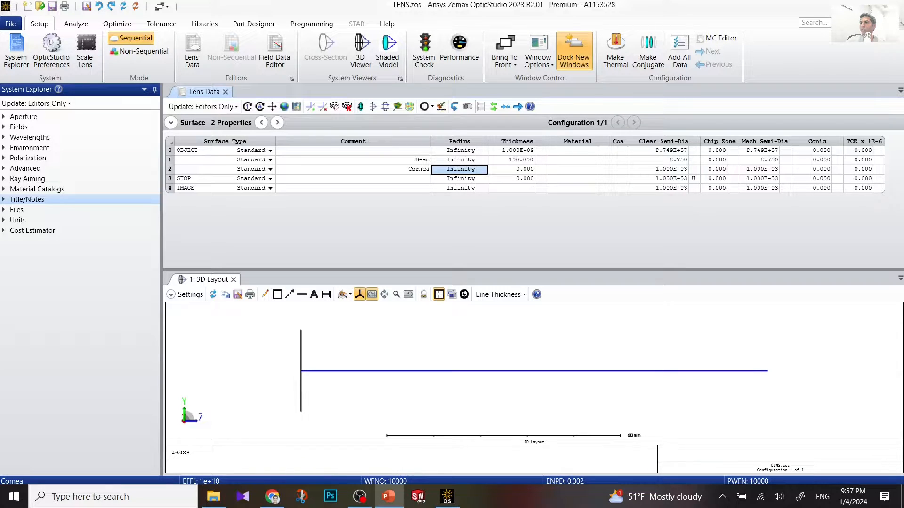
key("alt+Tab")
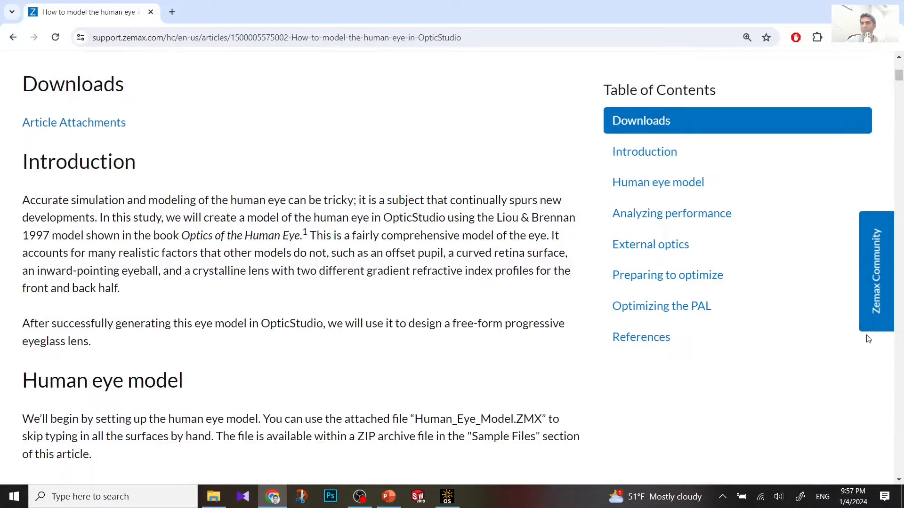
key("alt+Tab")
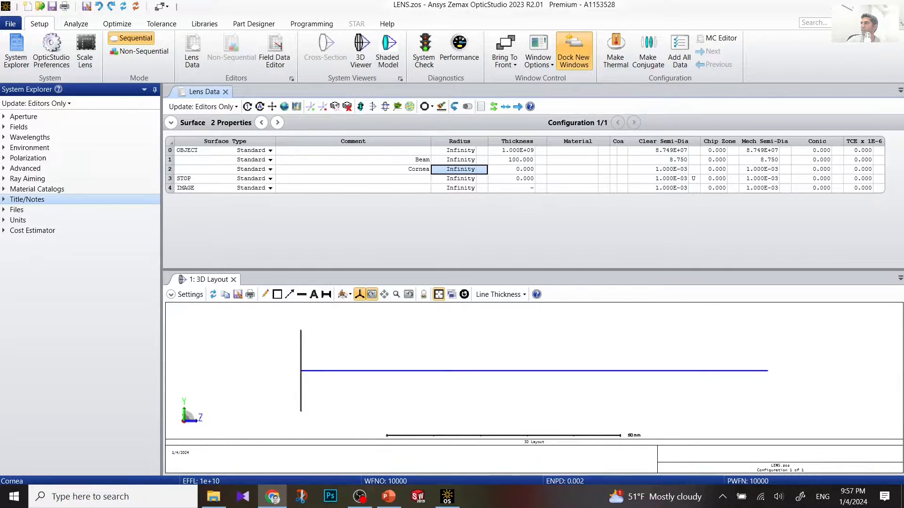
Step: Give the Cornea surface (row 2) radius 7.770 and thickness 0.550
left_click(465, 170)
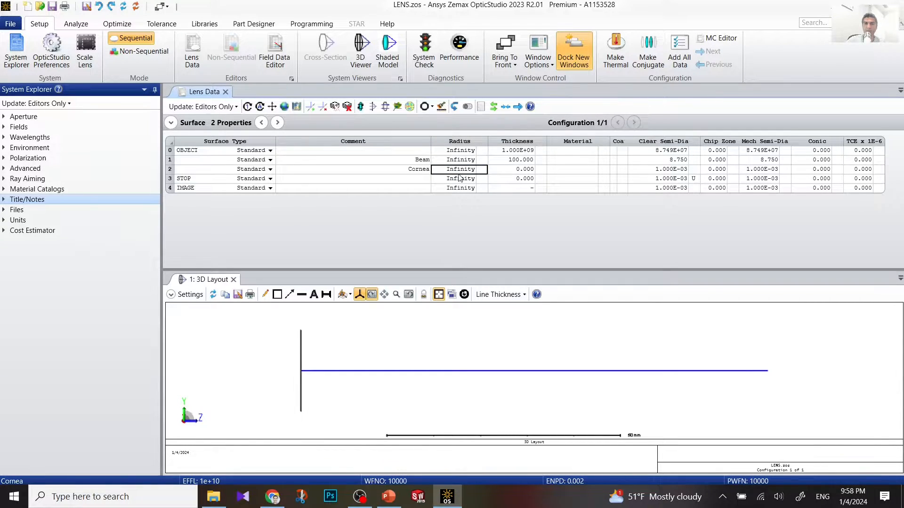
left_click(420, 172)
type("7.77")
left_click(500, 172)
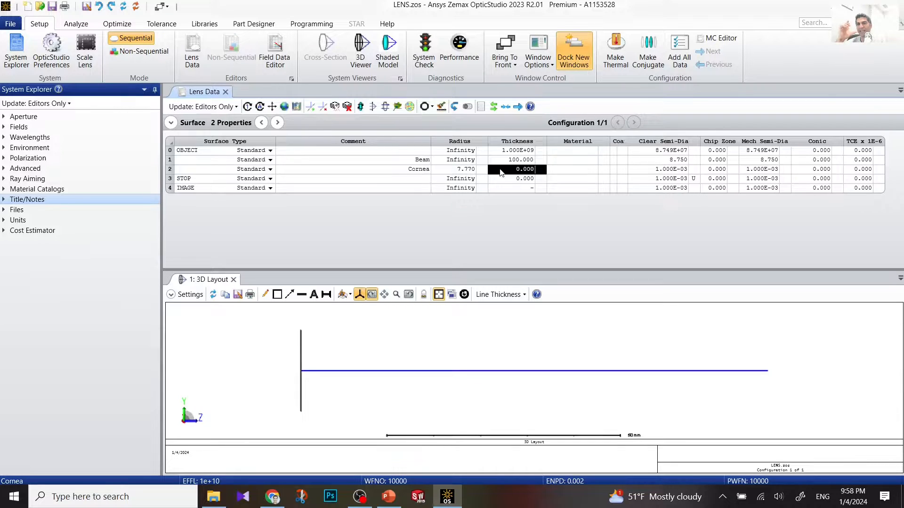
type(".55")
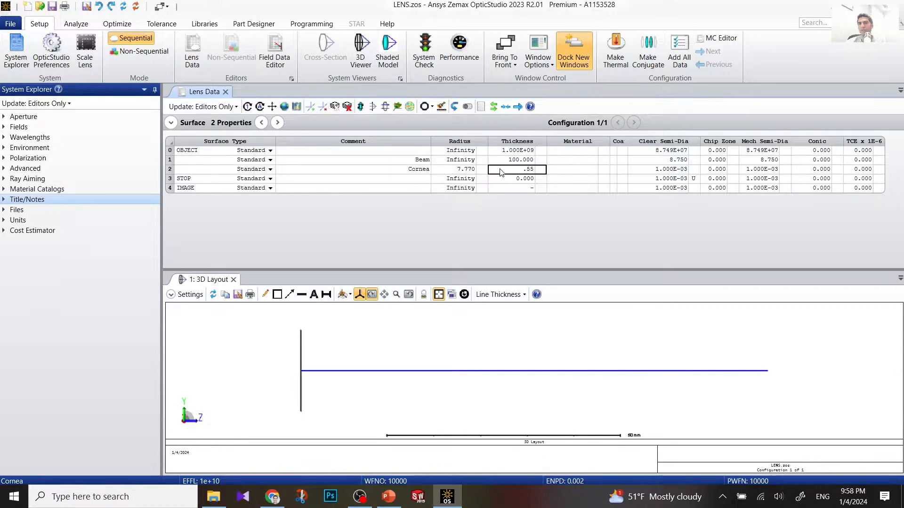
key("Return")
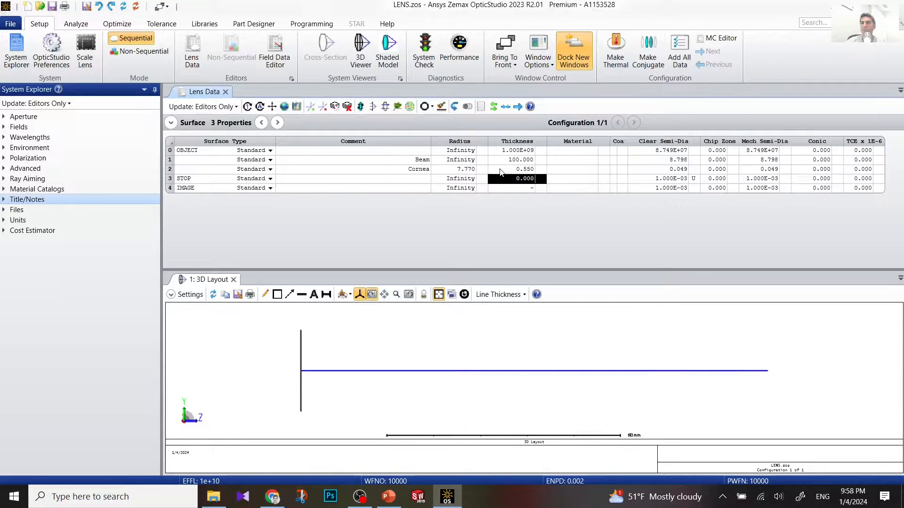
left_click(587, 170)
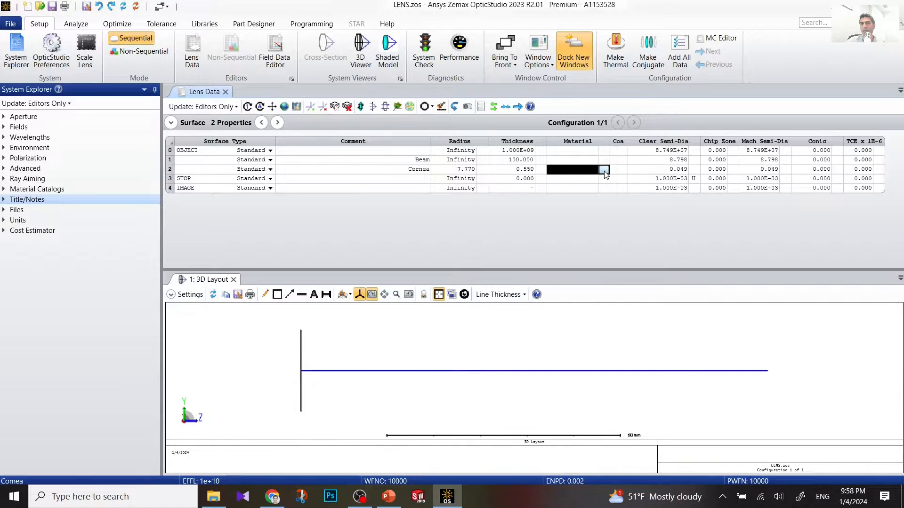
Step: Give the Cornea surface a model-glass material with index Nd 1.376 and Abbe Vd 50.23
left_click(604, 171)
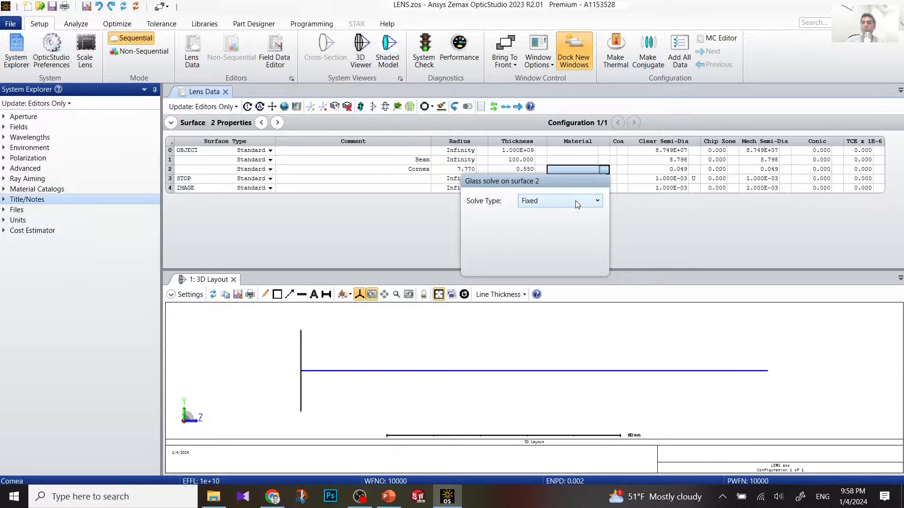
left_click(590, 203)
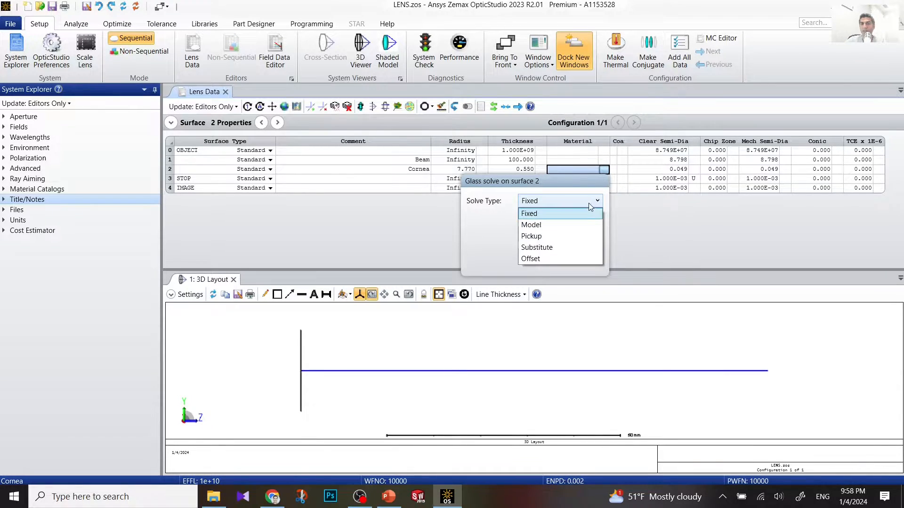
left_click(571, 225)
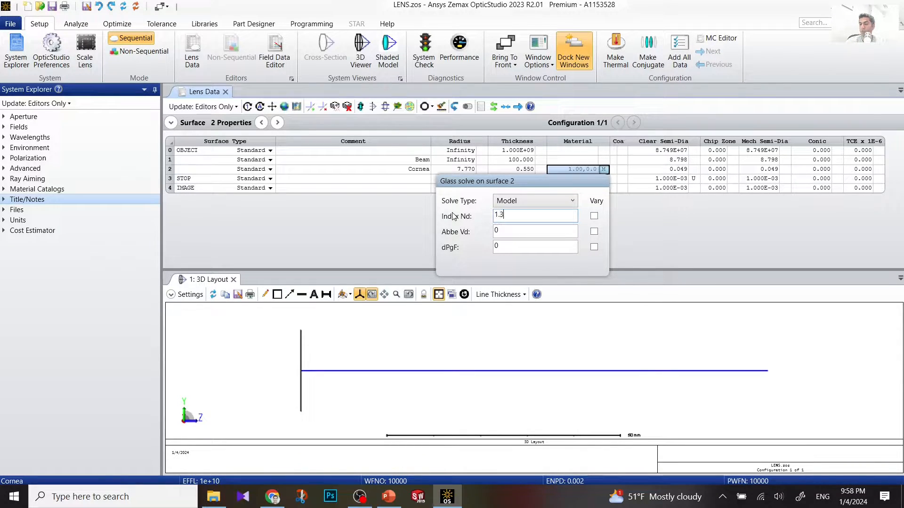
type("76")
key("Tab")
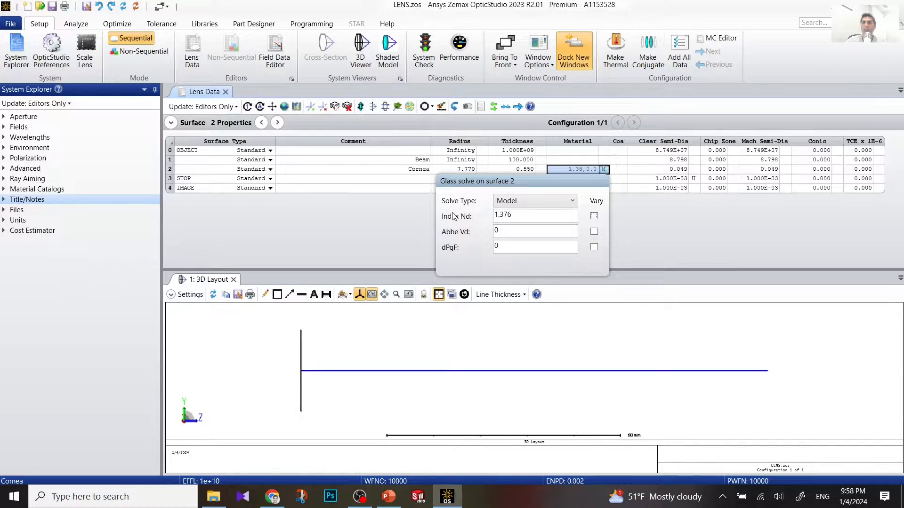
key("Tab")
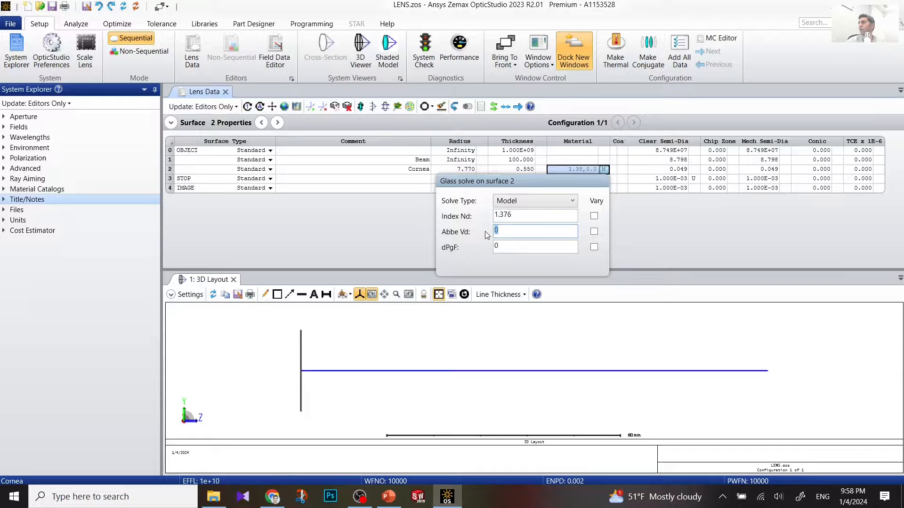
type("50.2")
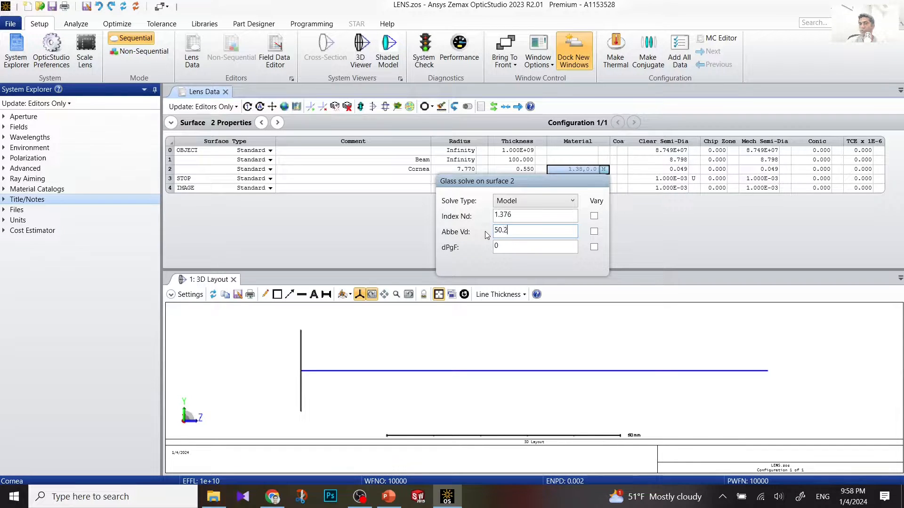
type("3")
left_click(620, 223)
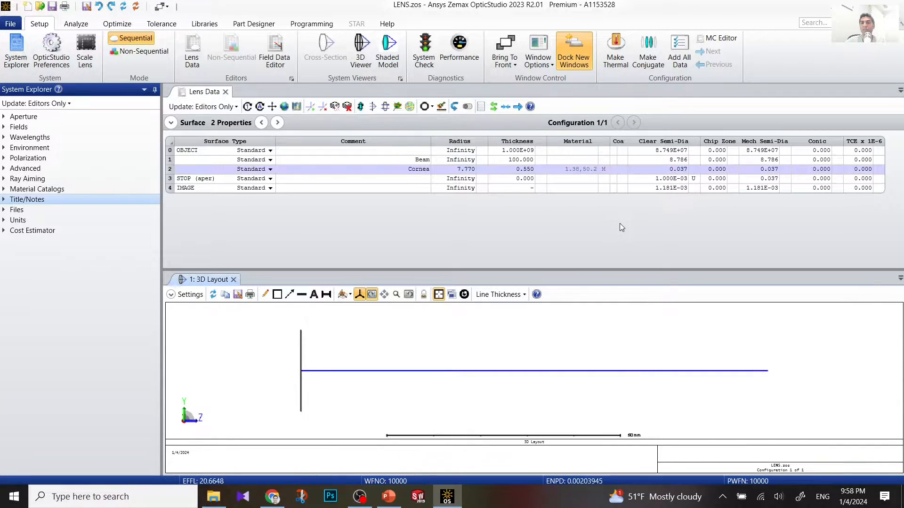
left_click(578, 170)
Step: Fix the Cornea surface's clear semi-diameter at 5.000
left_click(644, 170)
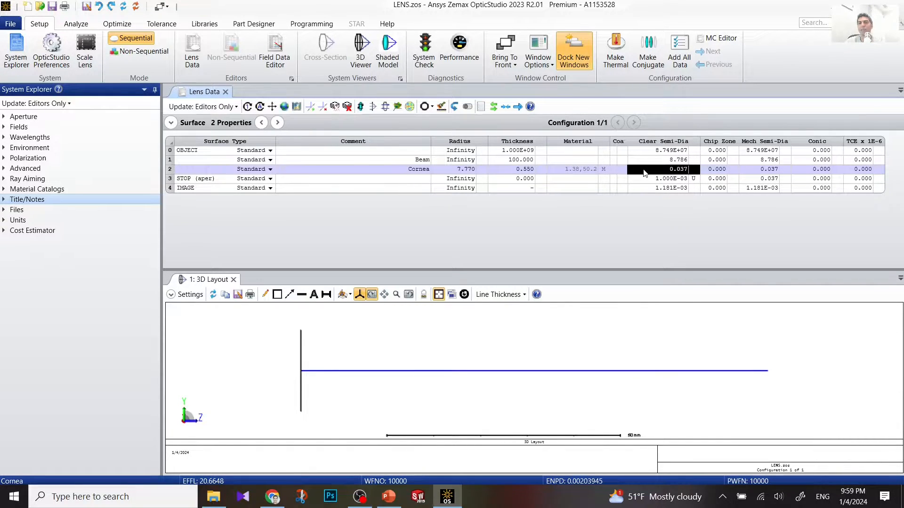
type("5")
key("Return")
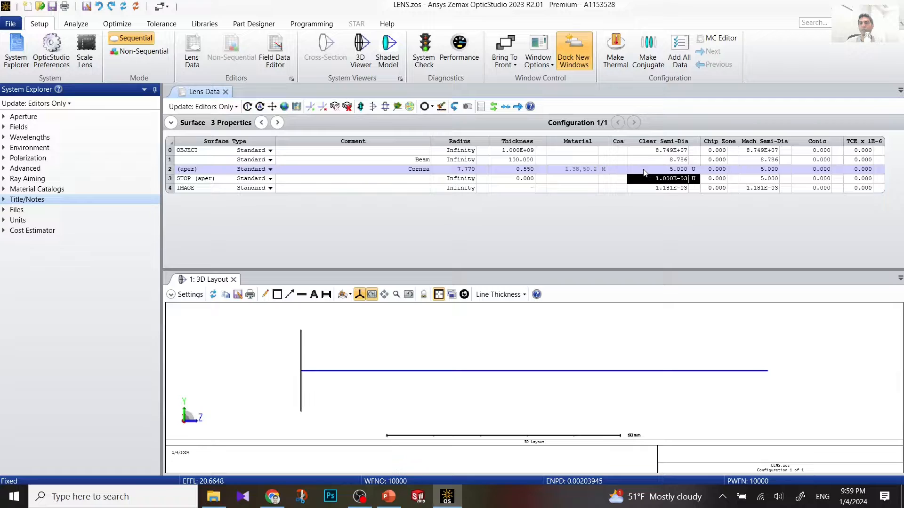
left_click(643, 169)
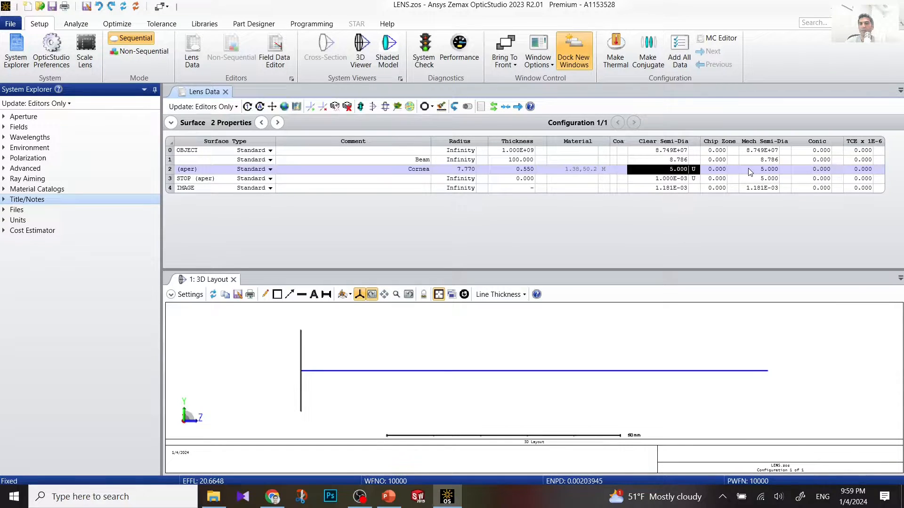
Step: Set the Cornea surface's conic constant to -0.180
left_click(814, 170)
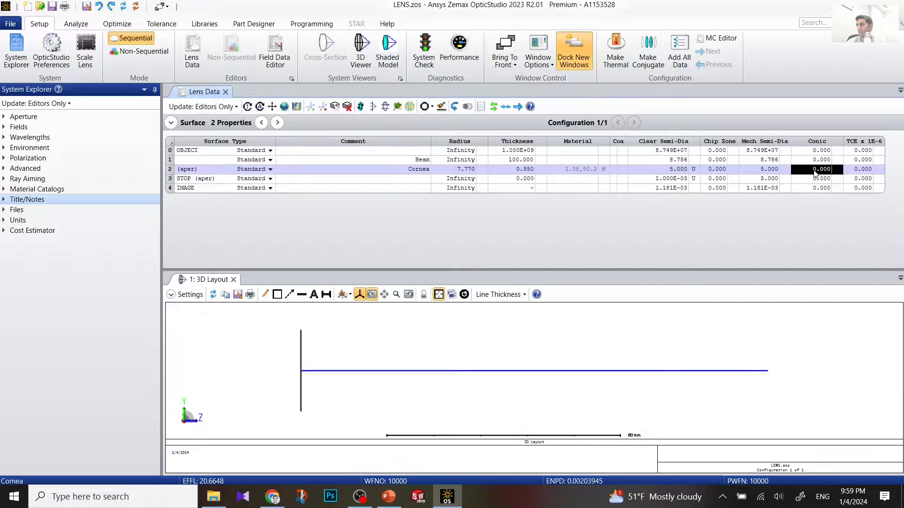
type("-0")
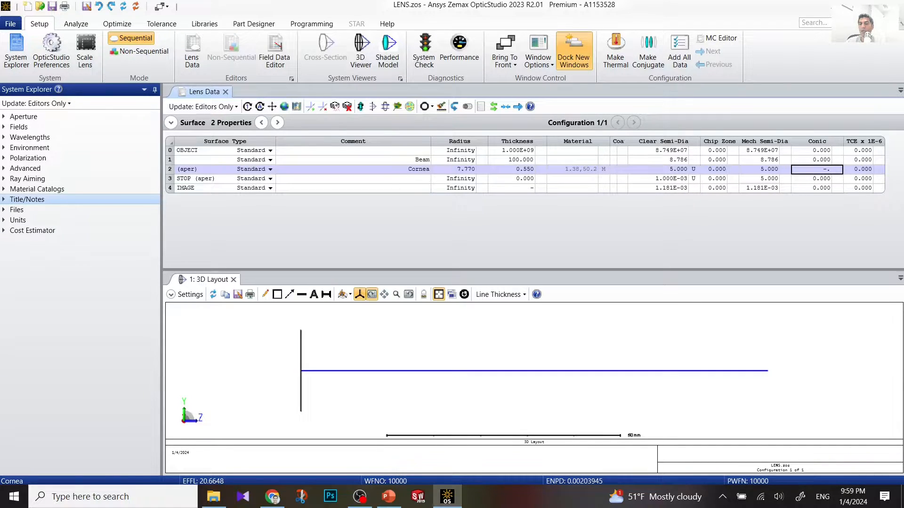
type(".18")
key("Return")
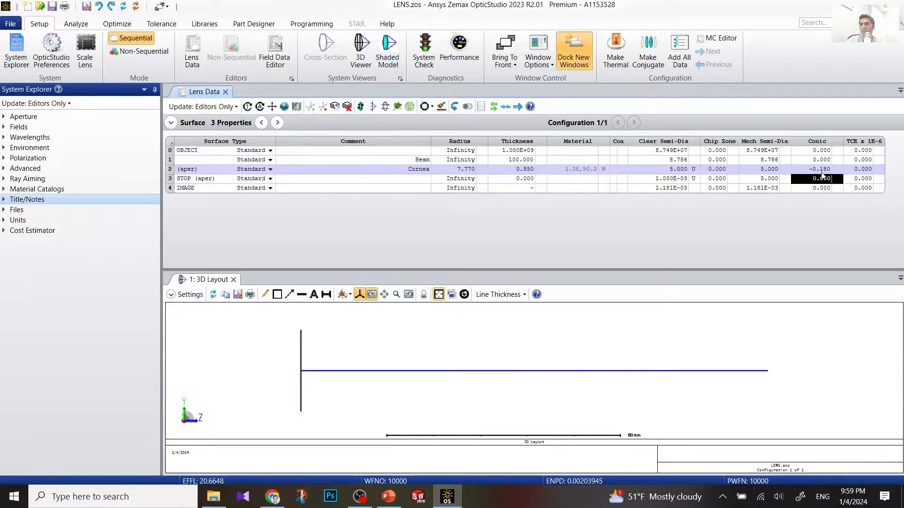
left_click(830, 171)
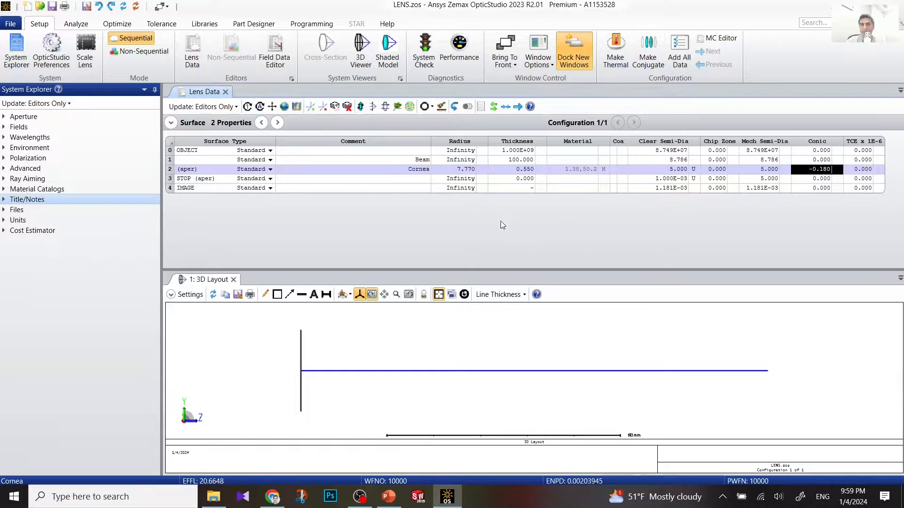
left_click(170, 169)
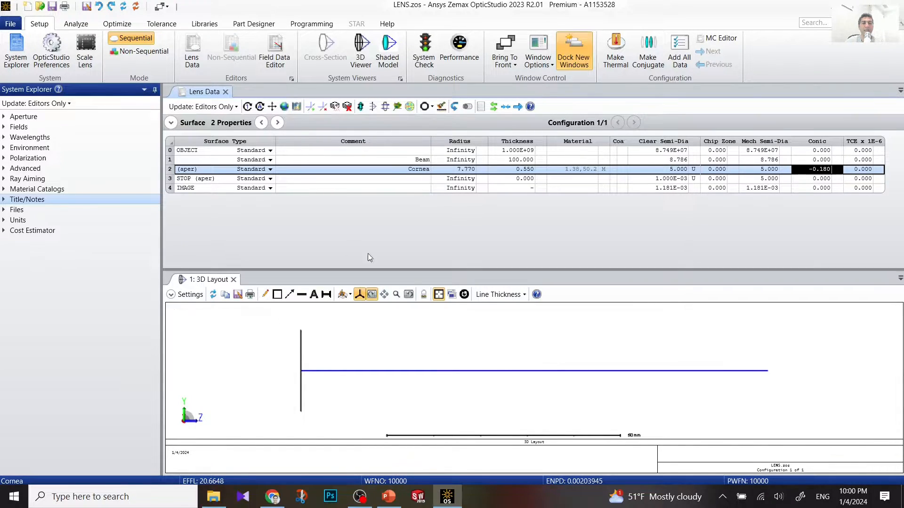
right_click(169, 173)
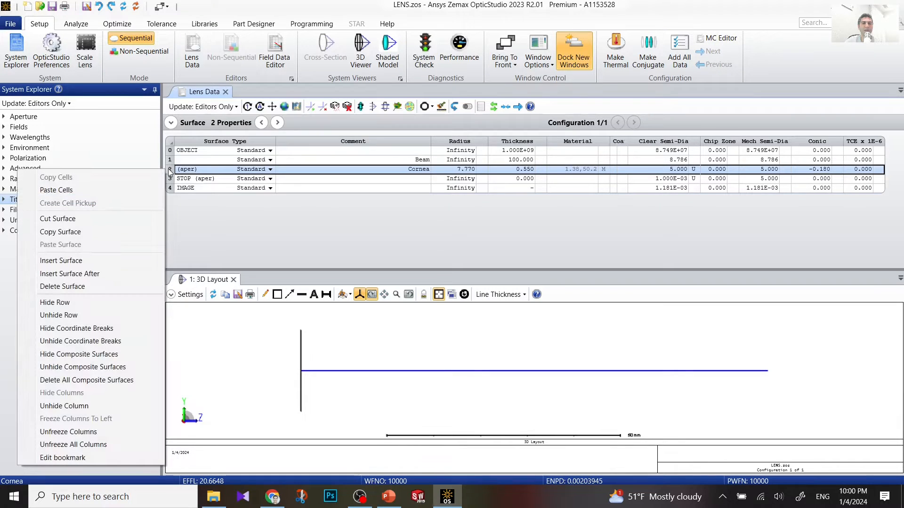
Step: Insert a surface after Cornea commented 'Aq' with radius 6.4 and thickness 3.16
left_click(96, 270)
left_click(347, 179)
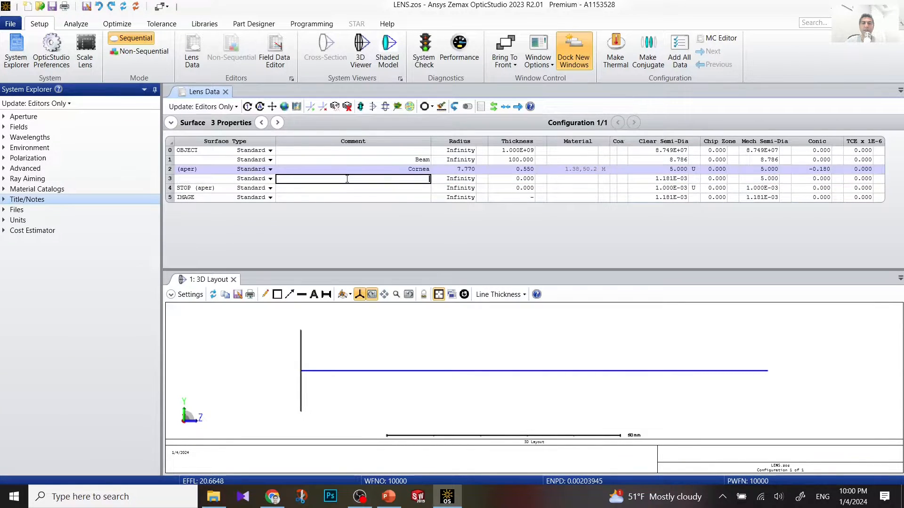
type("C")
type("q")
left_click(452, 180)
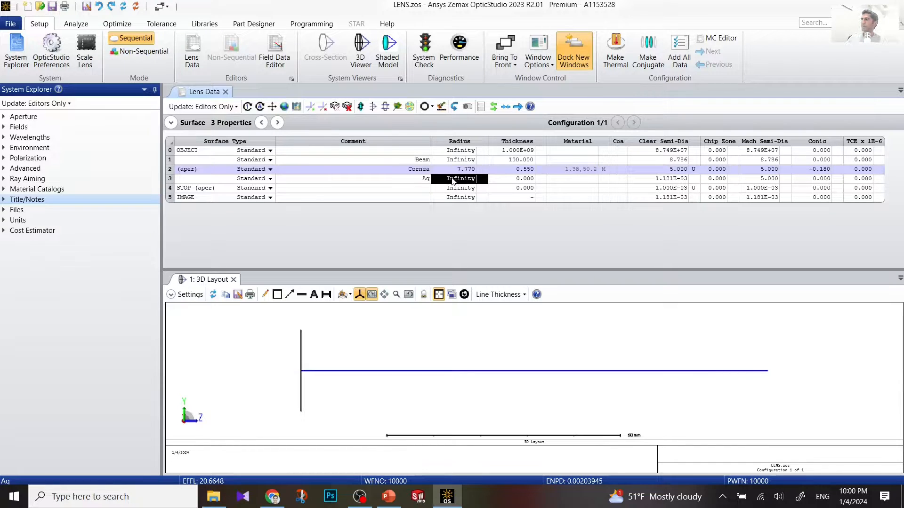
type("6.")
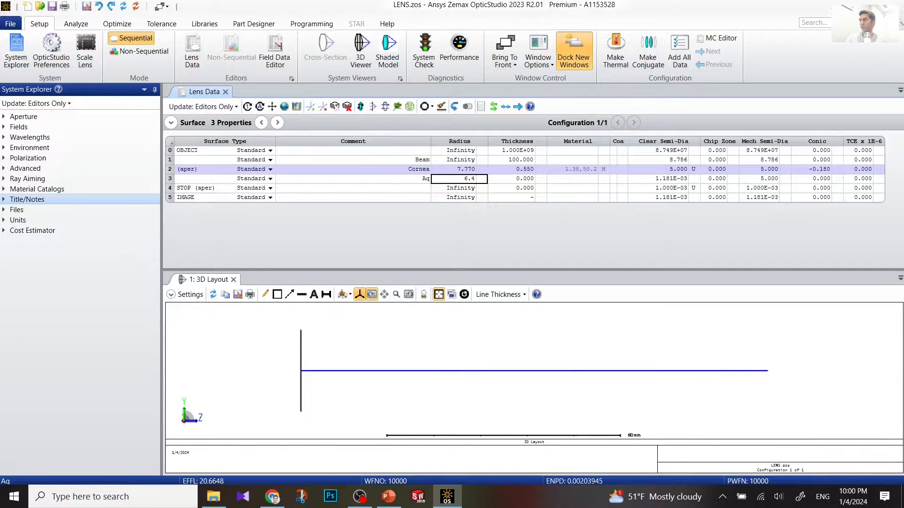
type("4")
left_click(526, 182)
type("3.16")
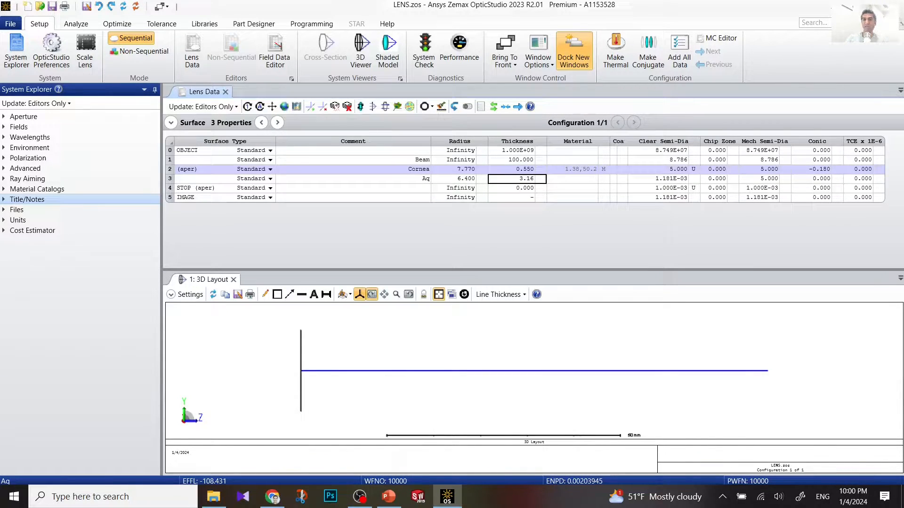
Step: Make the Aq material a model solve with index Nd 1.336 and Abbe Vd 50.23
left_click(608, 181)
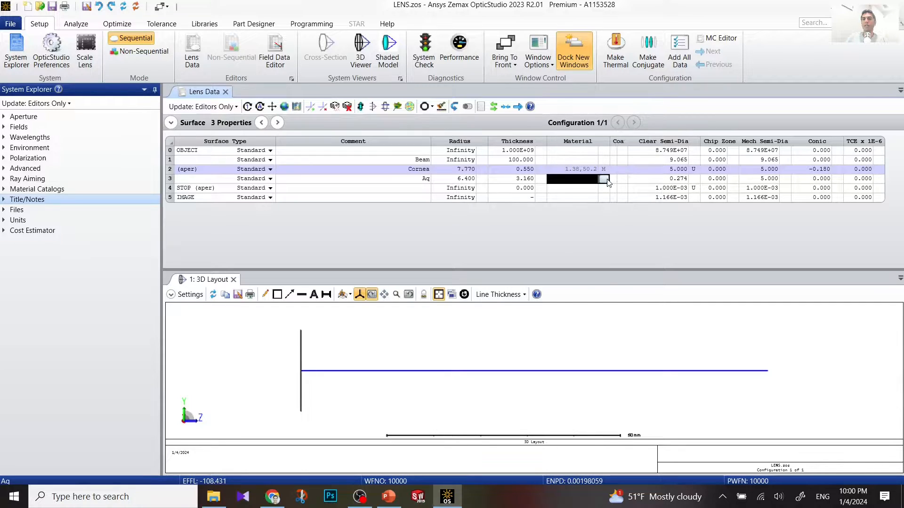
left_click(605, 179)
left_click(567, 211)
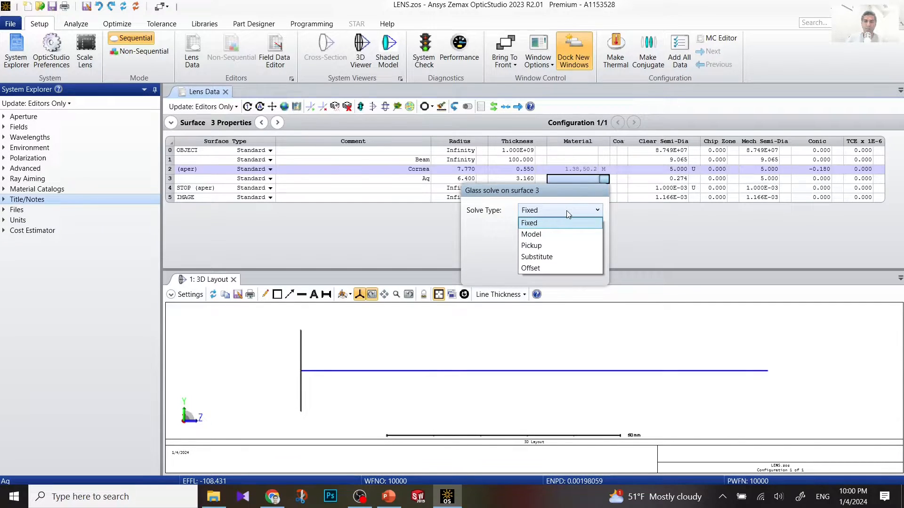
left_click(566, 235)
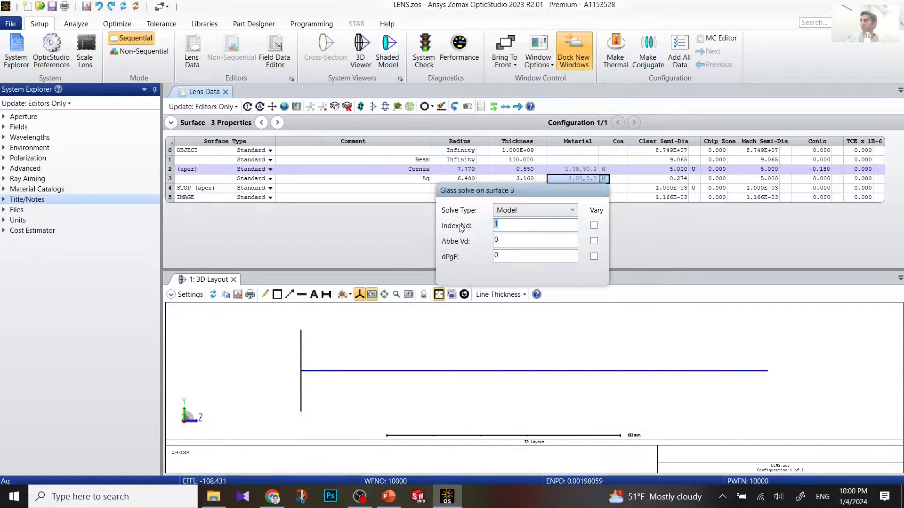
type("1.336")
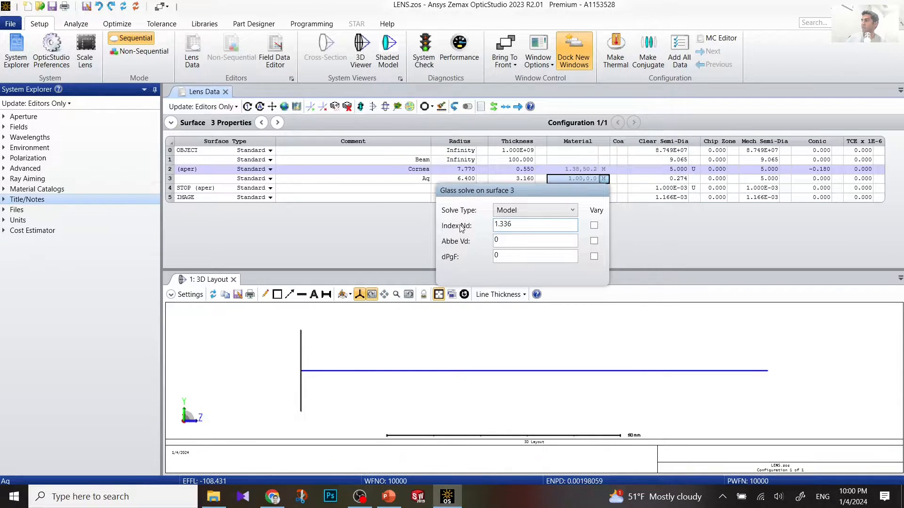
left_click(517, 240)
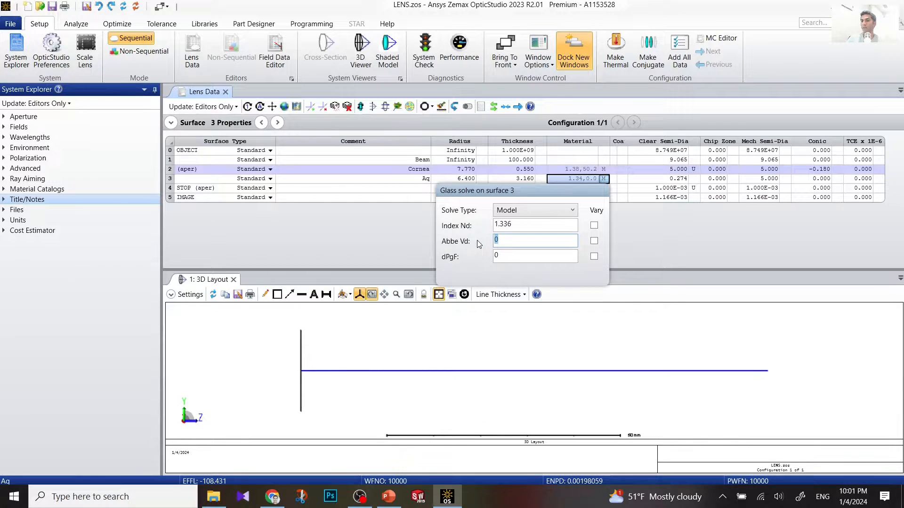
type("50.23")
key("Return")
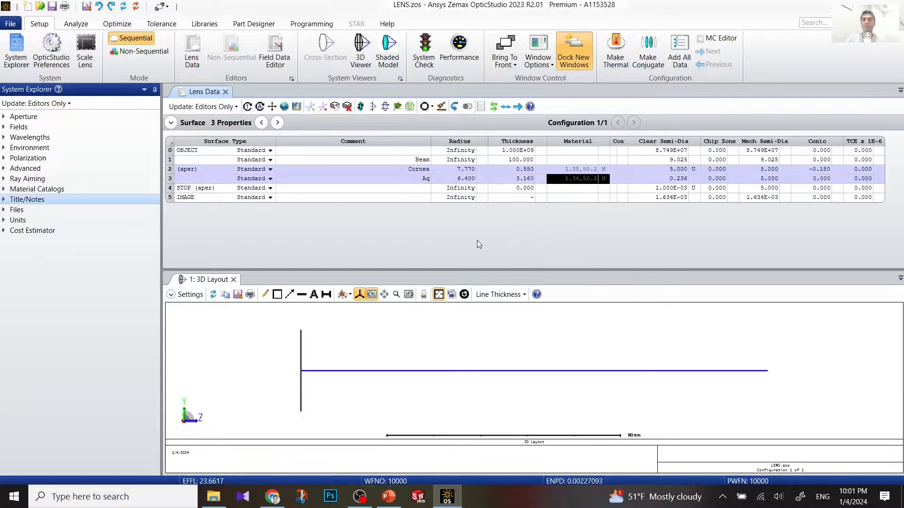
Step: Fix the Aq clear semi-diameter at 5 and set its conic constant to -0.6
left_click(666, 179)
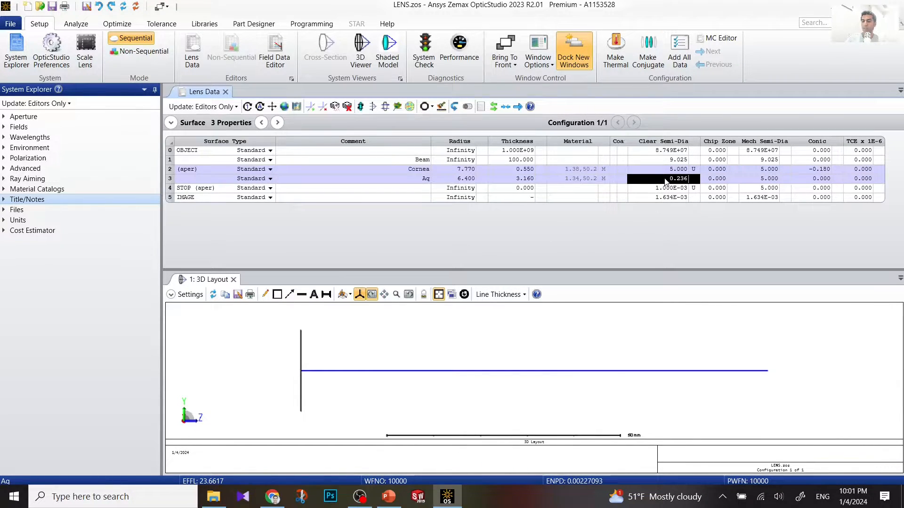
type("5")
key("Return")
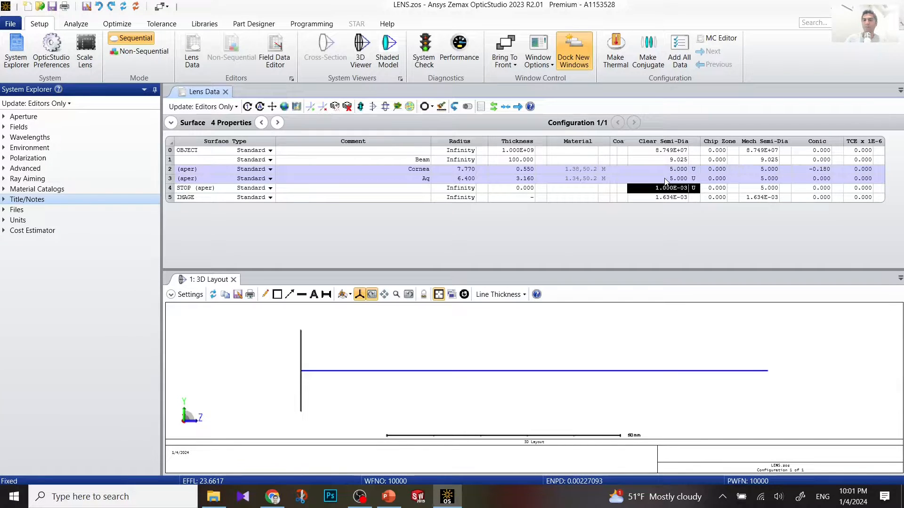
left_click(813, 179)
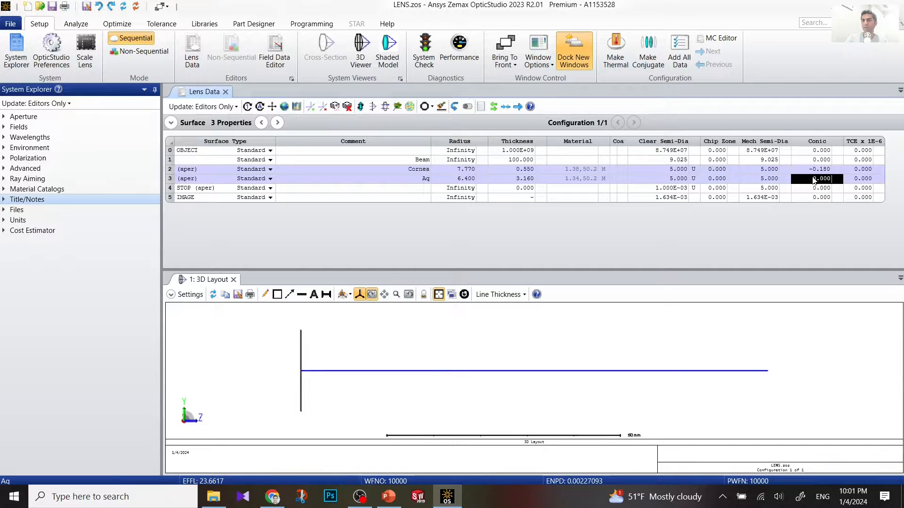
type("-")
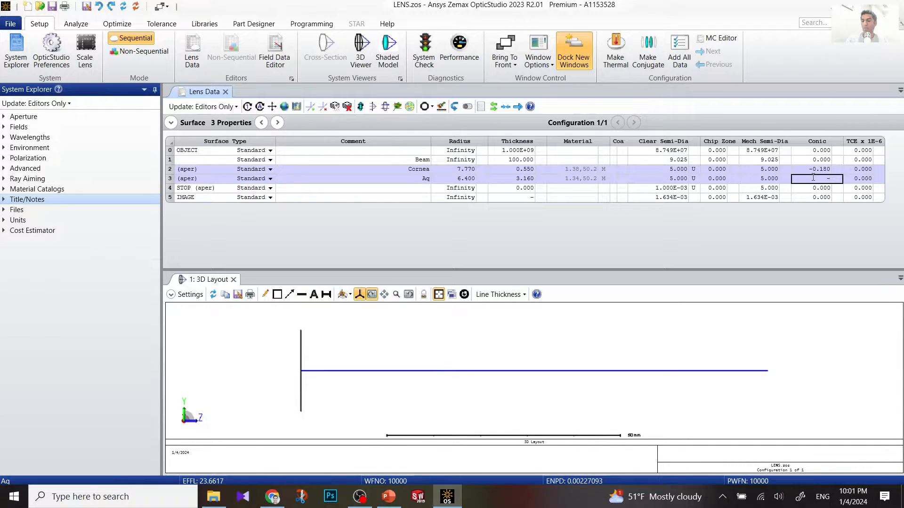
type("0.6")
key("Return")
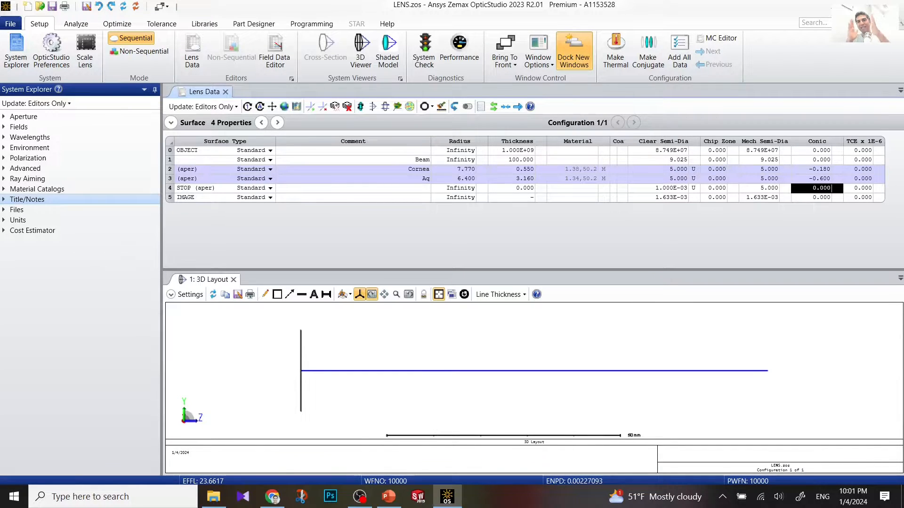
Step: Pan and zoom the 3D layout onto the cornea and turn on Hide Lens Edges
left_click(529, 385)
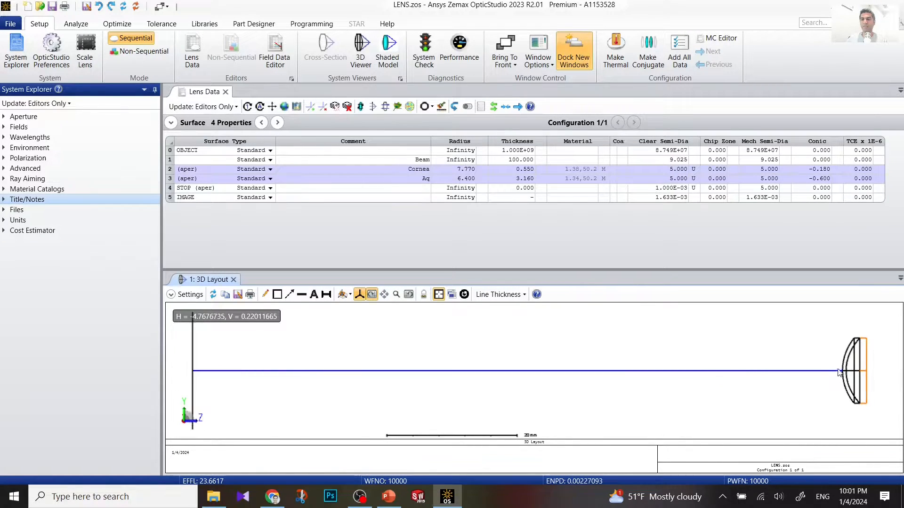
left_click_drag(839, 374, 619, 365)
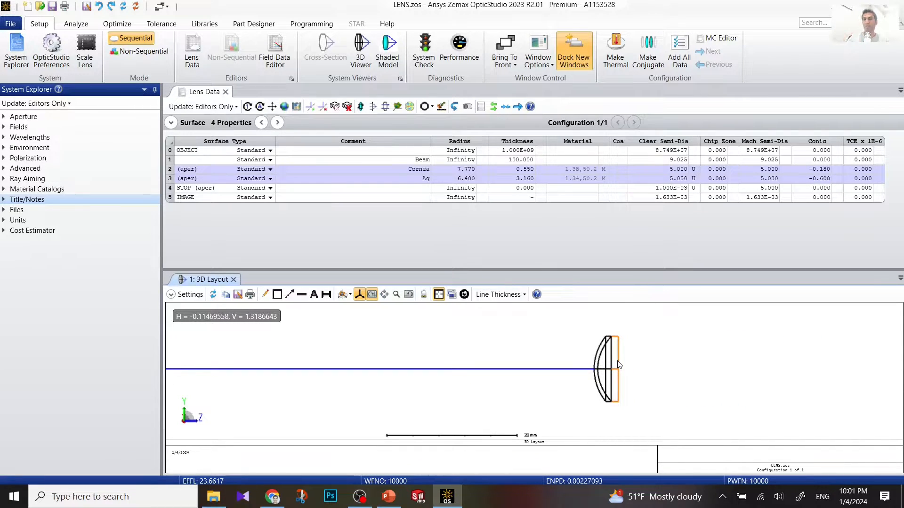
scroll(619, 365, "up", 2)
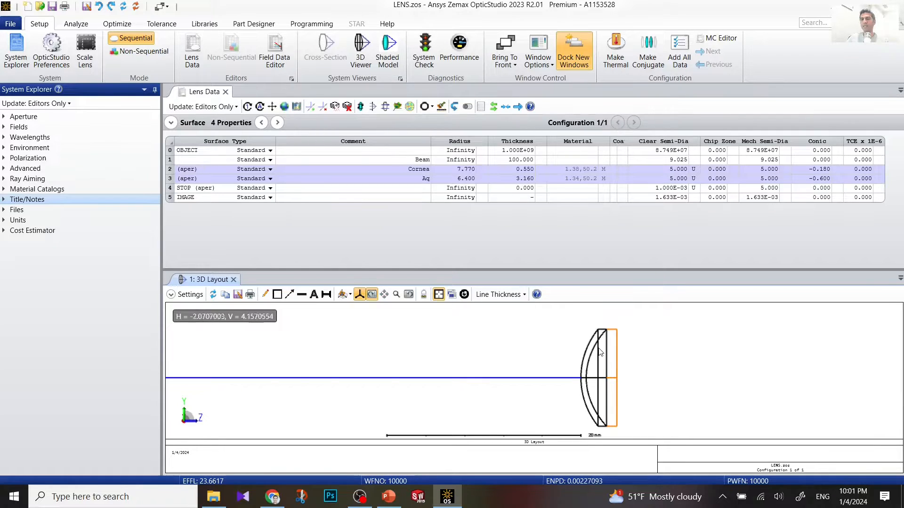
left_click(190, 295)
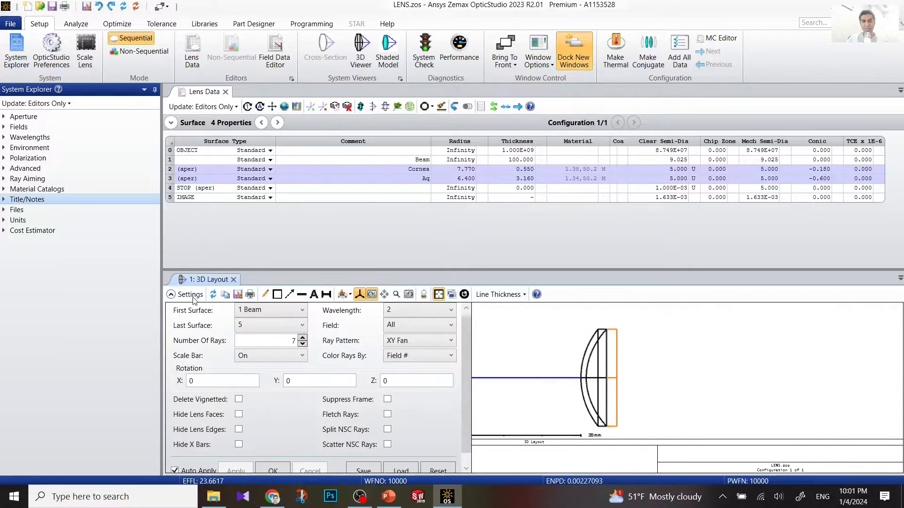
left_click(238, 430)
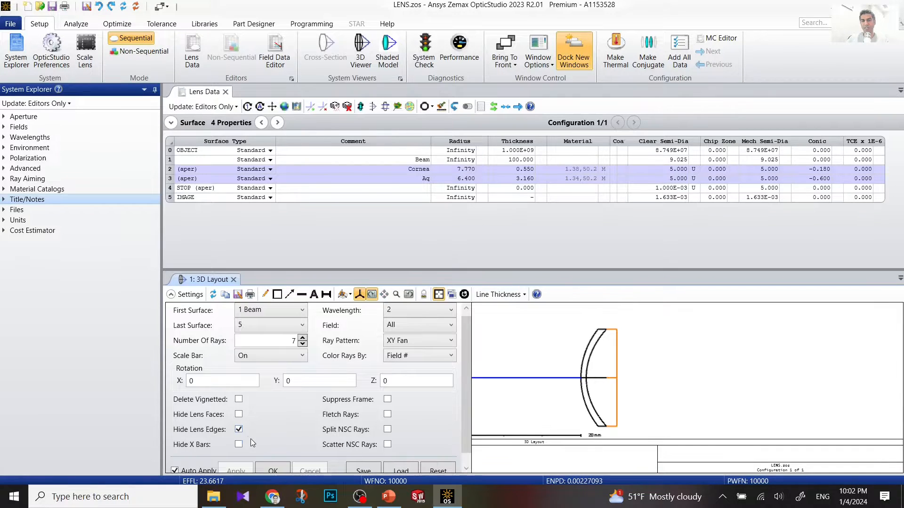
left_click(272, 469)
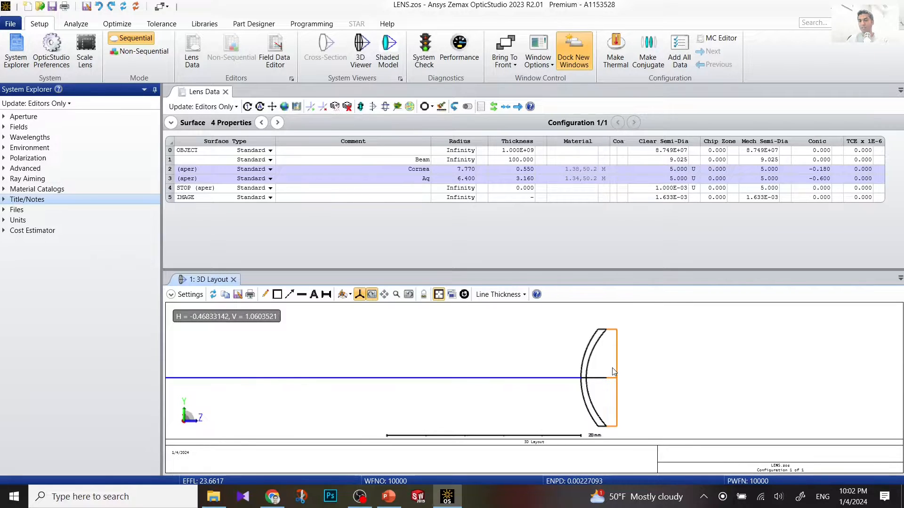
Step: Enter 'Pupil' as the comment on the STOP surface in row 4
left_click(410, 191)
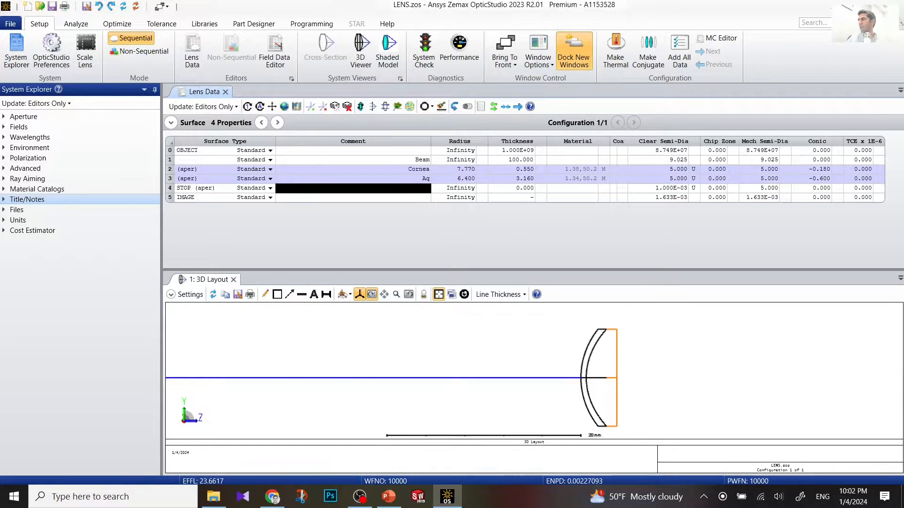
type("Pu")
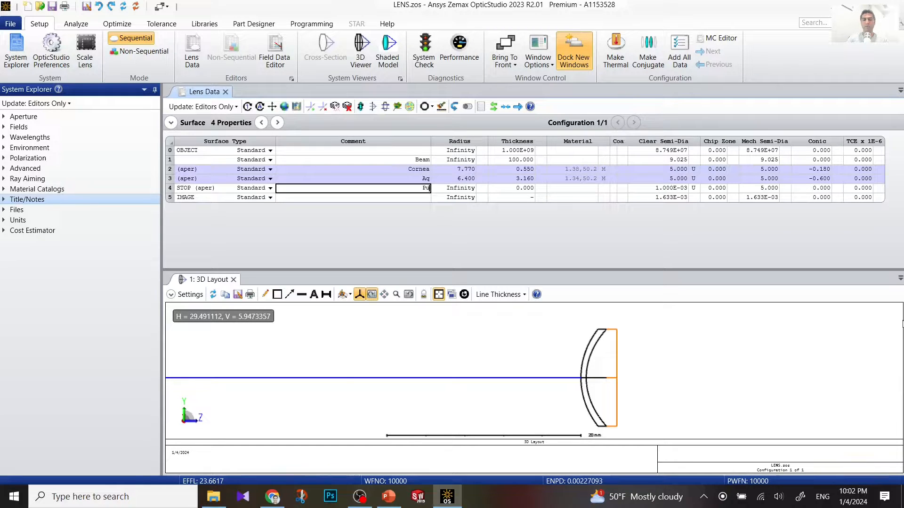
type("pil")
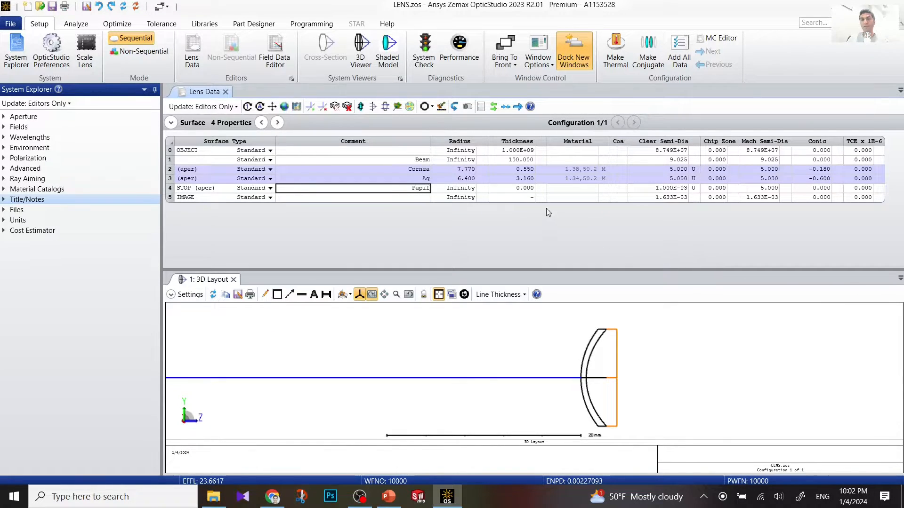
left_click(527, 189)
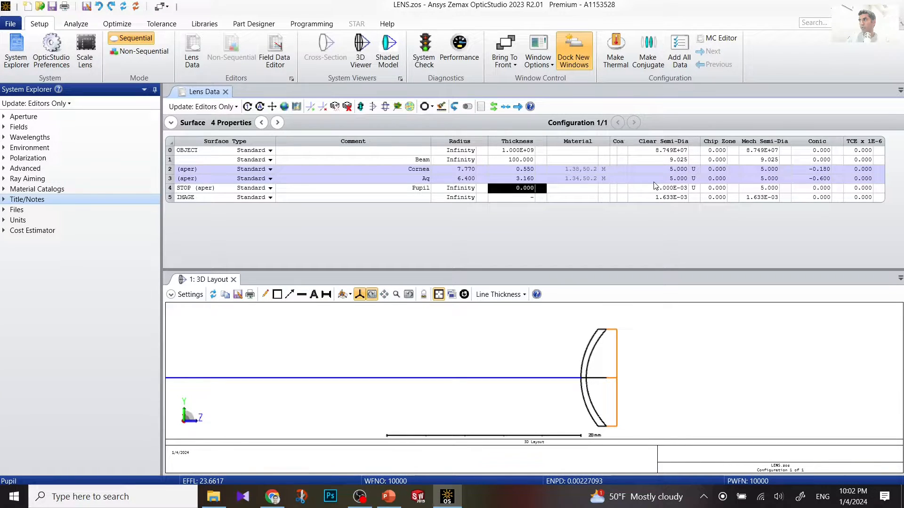
left_click(665, 190)
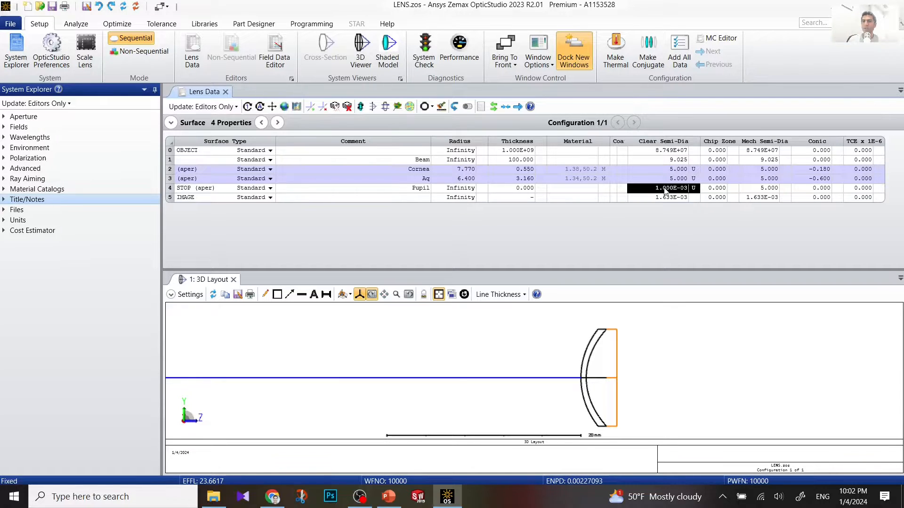
Step: Enter 1.25 as the Pupil surface's fixed clear semi-diameter
type("2.5")
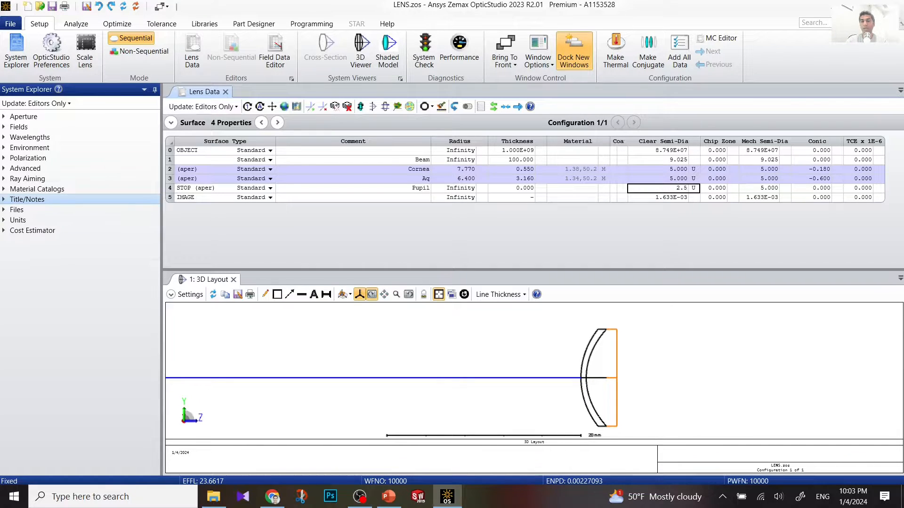
key("BackSpace")
type("1.25")
key("Return")
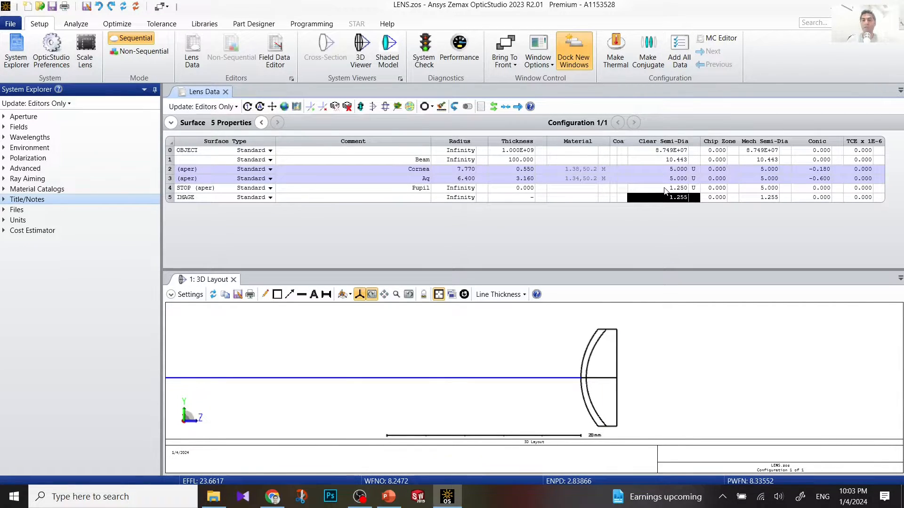
left_click(665, 188)
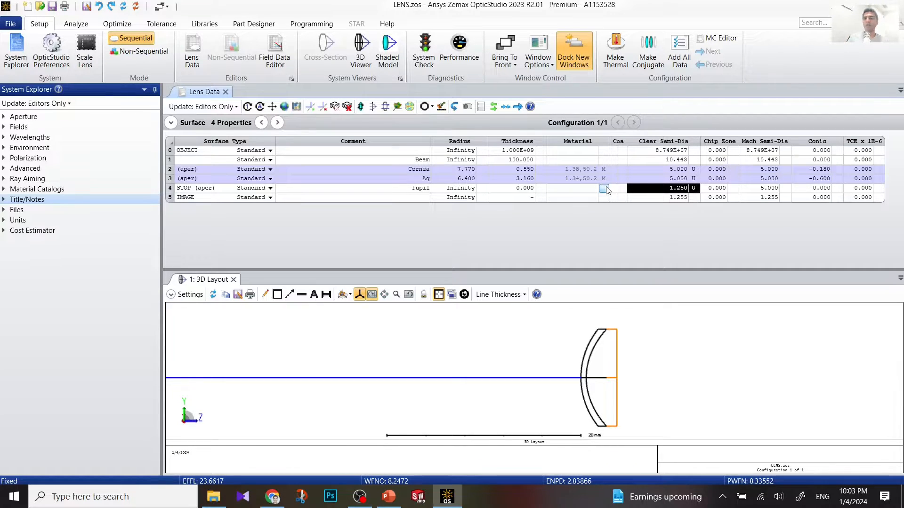
Step: Give the Pupil surface a model material with index Nd 1.336 and Abbe Vd 50.23
left_click(605, 189)
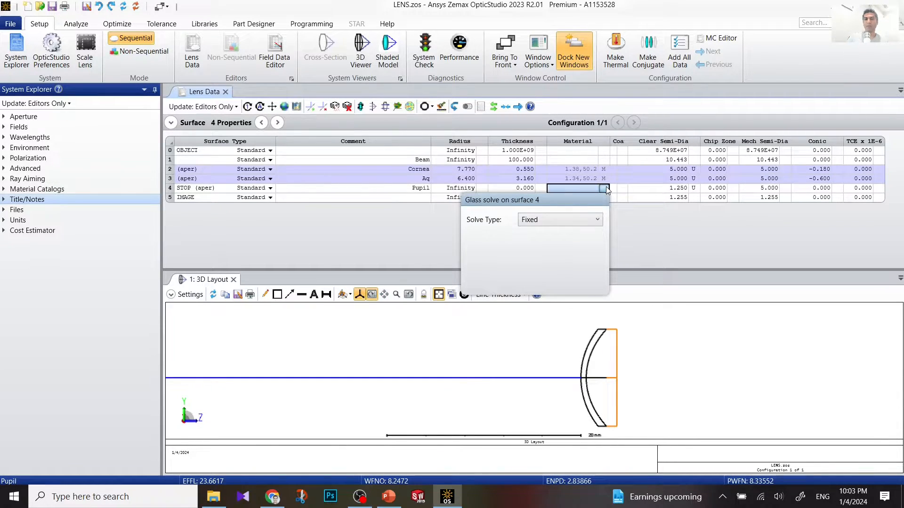
left_click(597, 219)
left_click(567, 244)
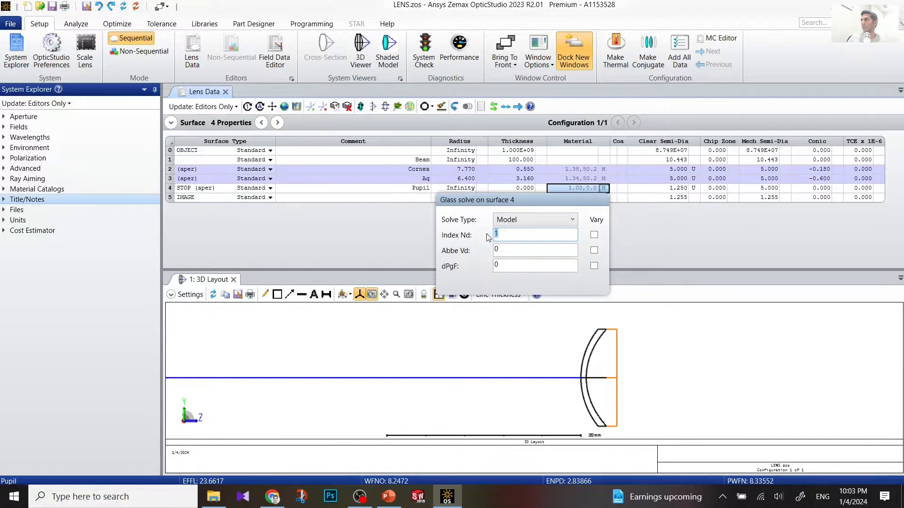
type("1.336")
key("Tab")
key("Tab")
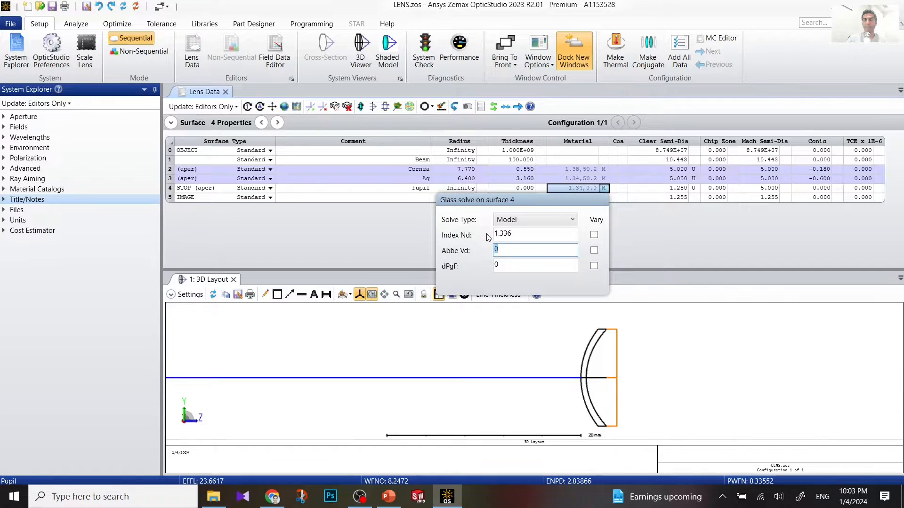
type("50.23")
key("Return")
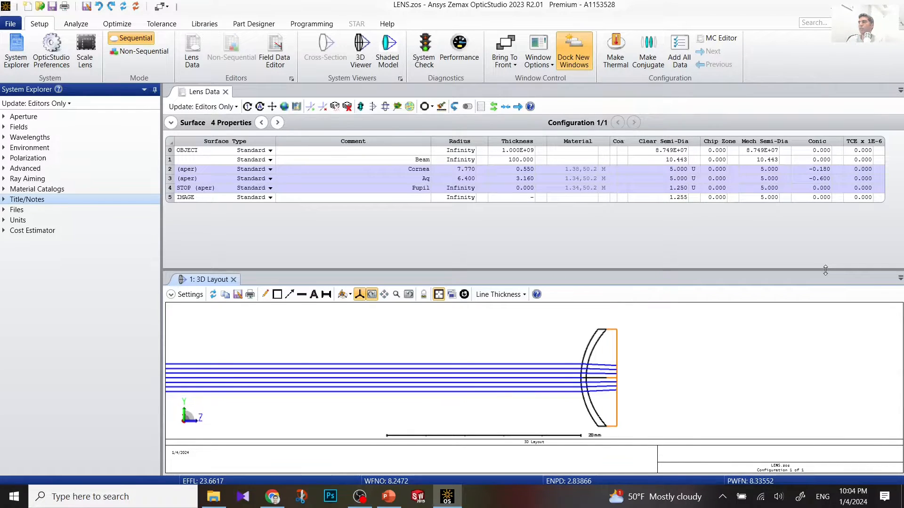
Step: Decenter the Pupil surface by -0.5 in X, with After Surface set to Reverse This Surface
left_click(170, 188)
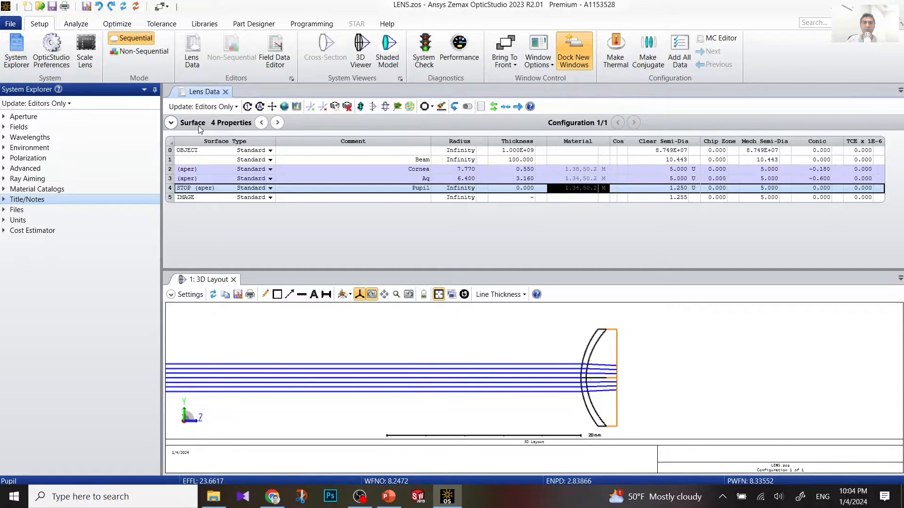
left_click(171, 123)
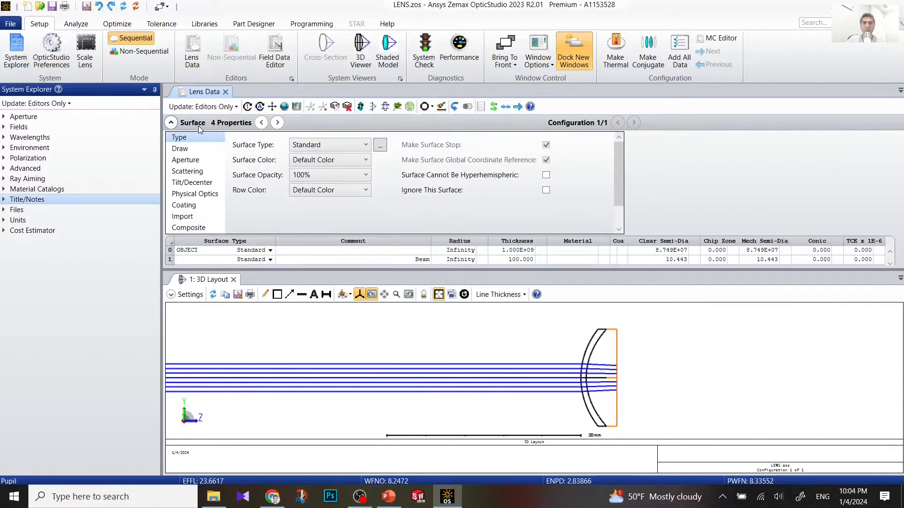
left_click(192, 185)
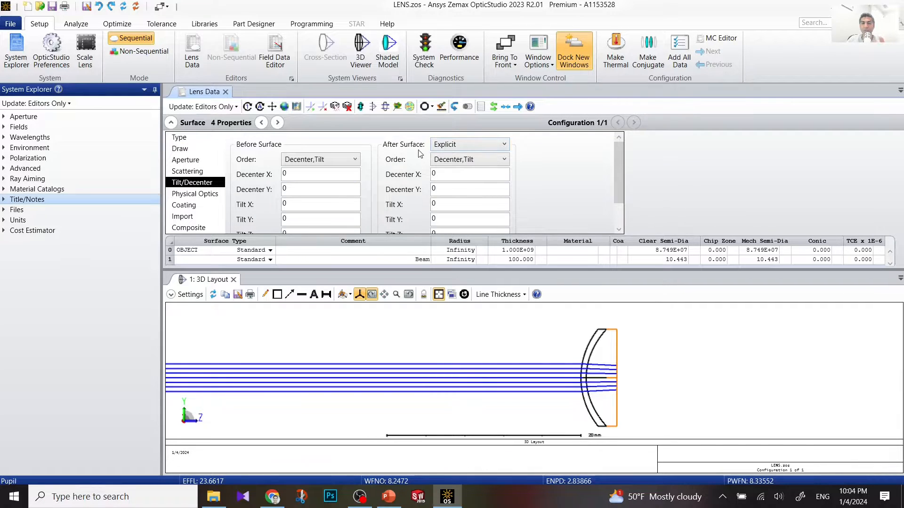
left_click(455, 144)
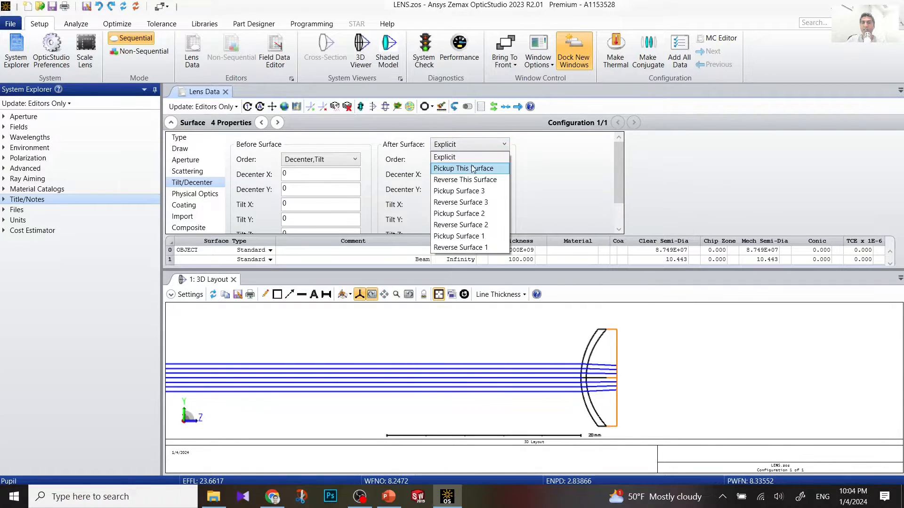
left_click(482, 180)
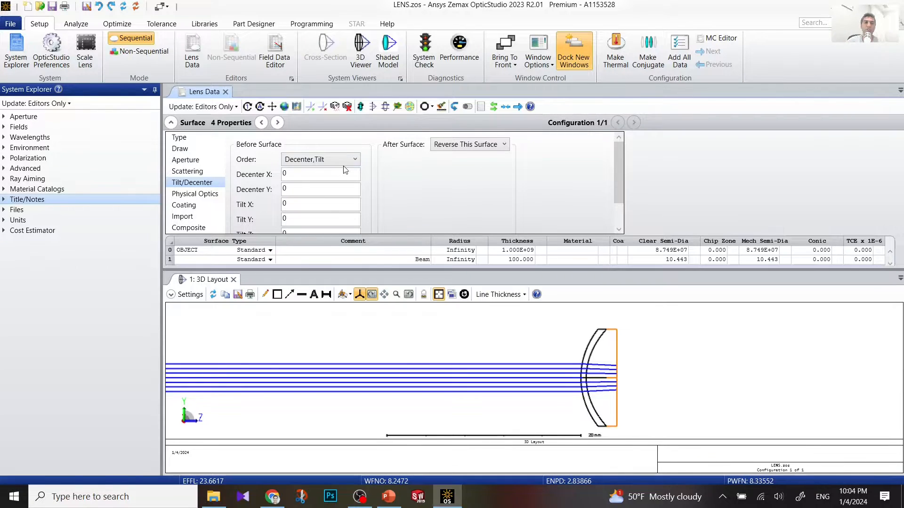
left_click(292, 174)
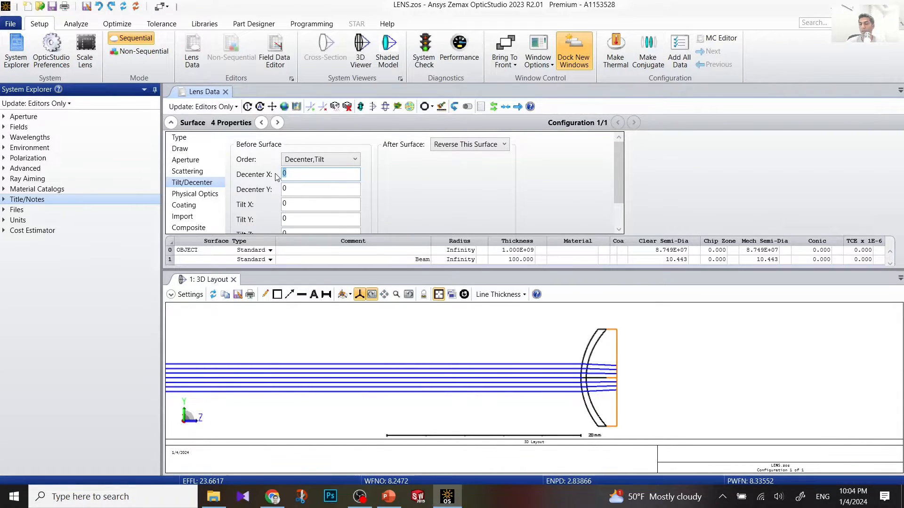
type("-0.5")
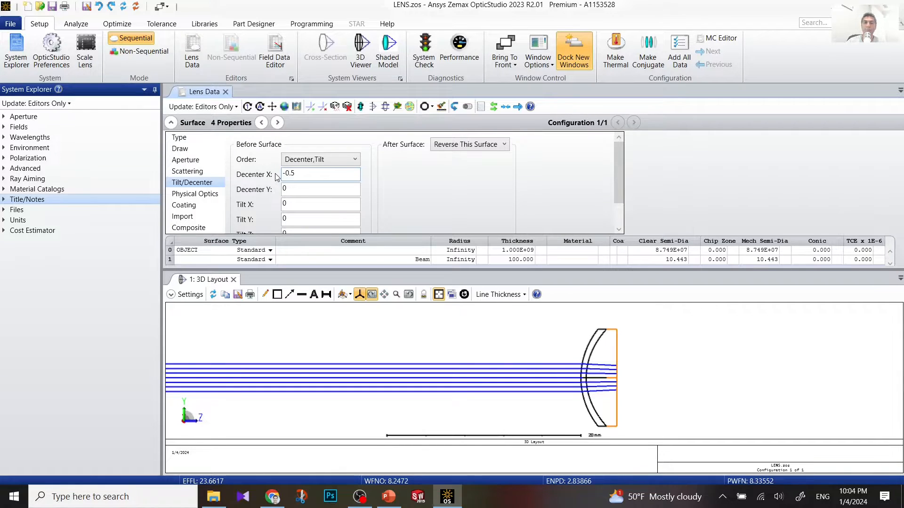
double_click(565, 342)
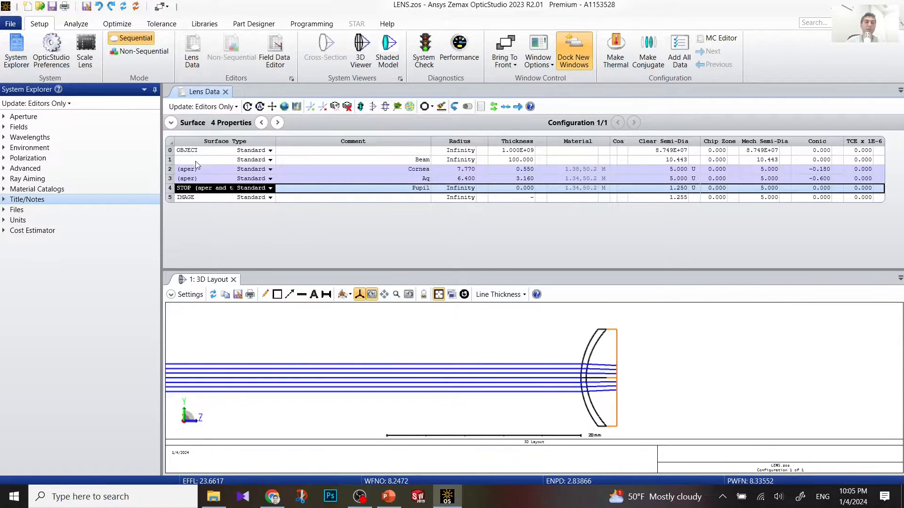
Step: Insert a new surface after the Pupil stop and give it the comment 'Front Lens'
right_click(170, 187)
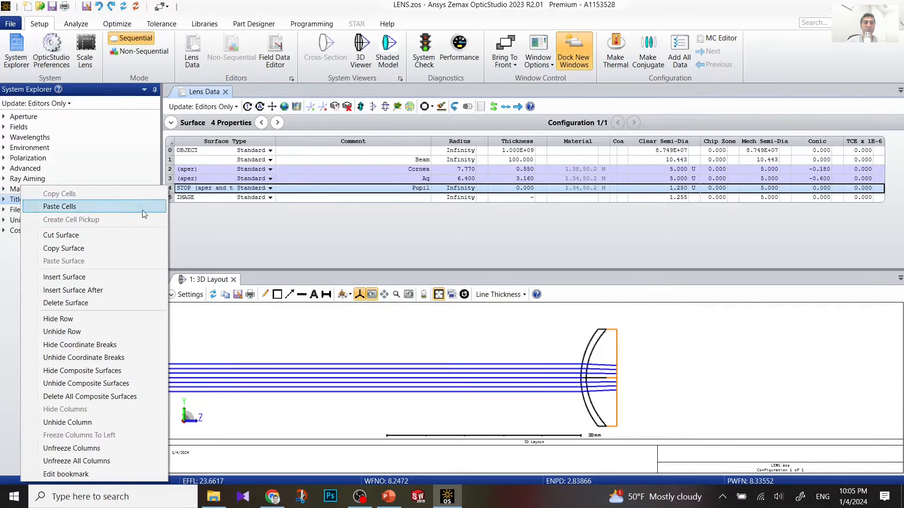
left_click(118, 290)
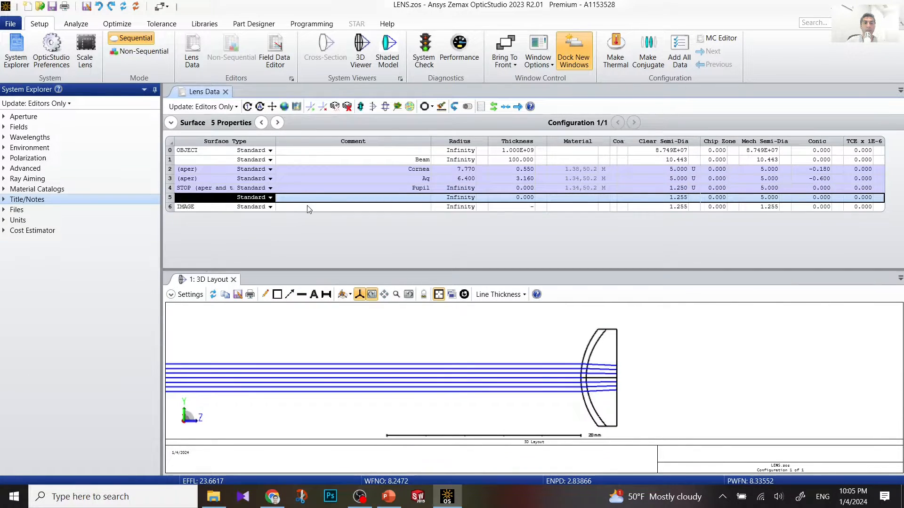
left_click(395, 196)
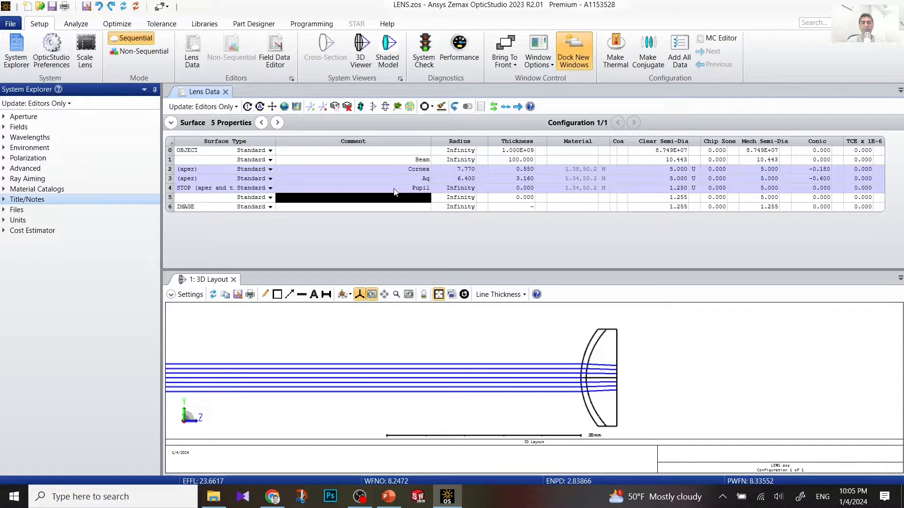
type("Front Le")
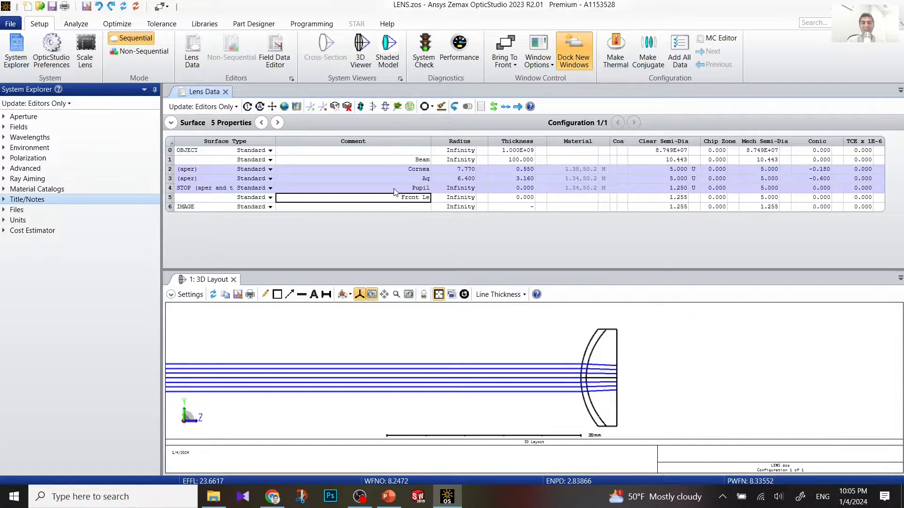
type("ns")
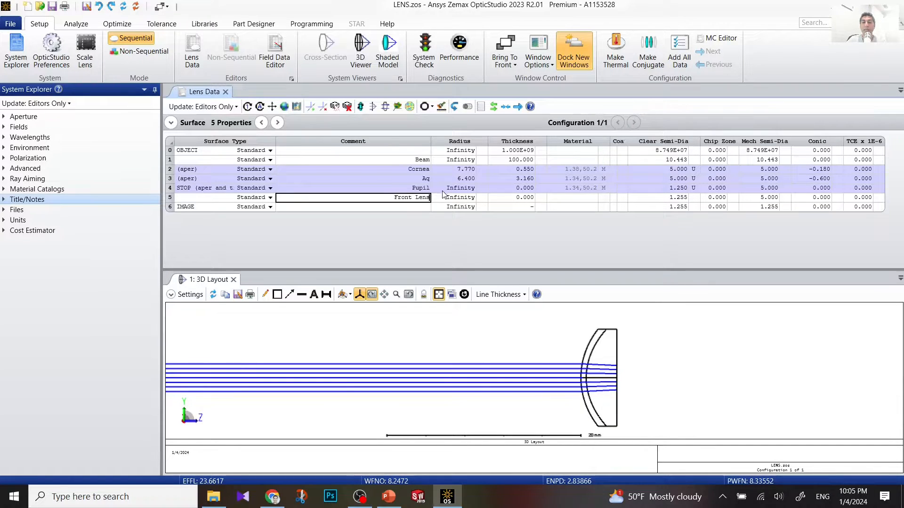
Step: Change surface 5's surface type to Gradient 3
left_click(270, 197)
left_click(270, 198)
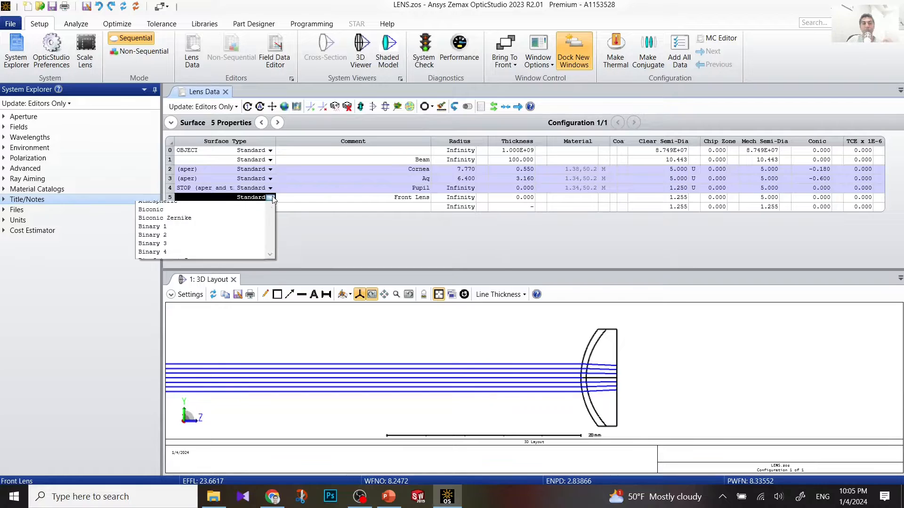
scroll(210, 254, "down", 3)
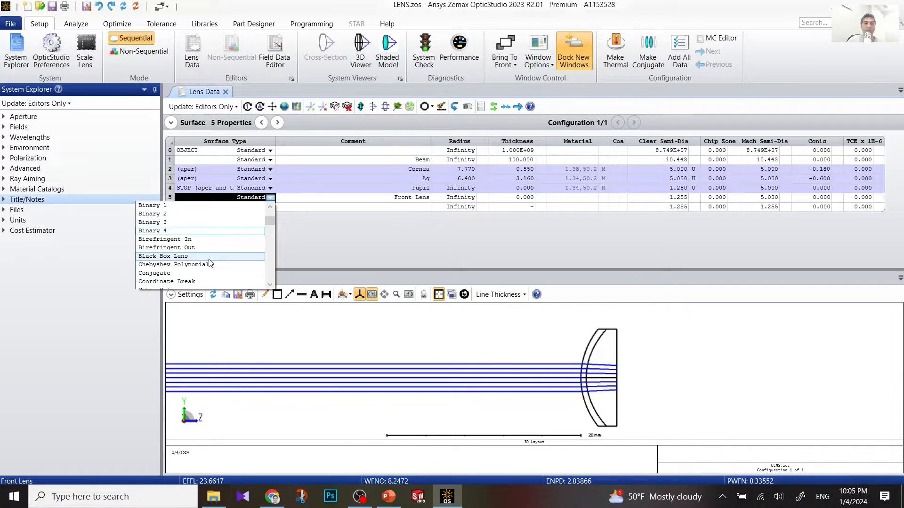
scroll(210, 263, "down", 7)
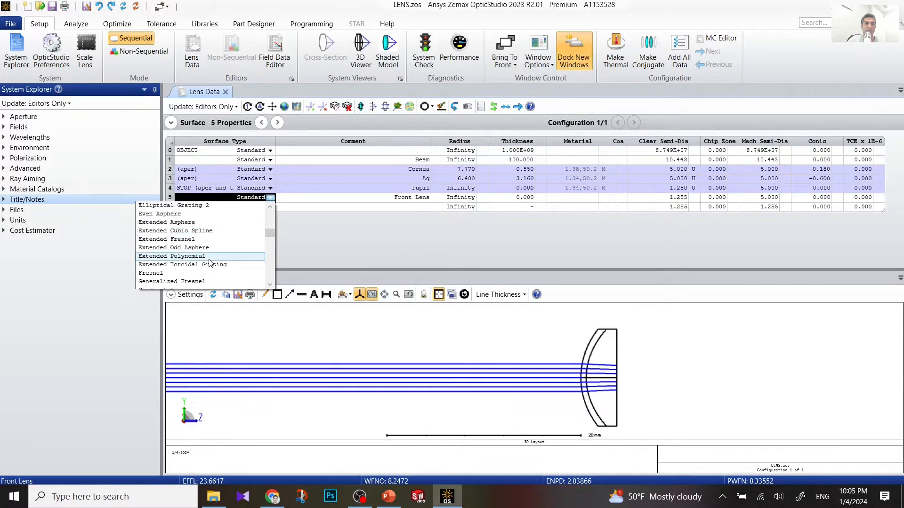
left_click(206, 230)
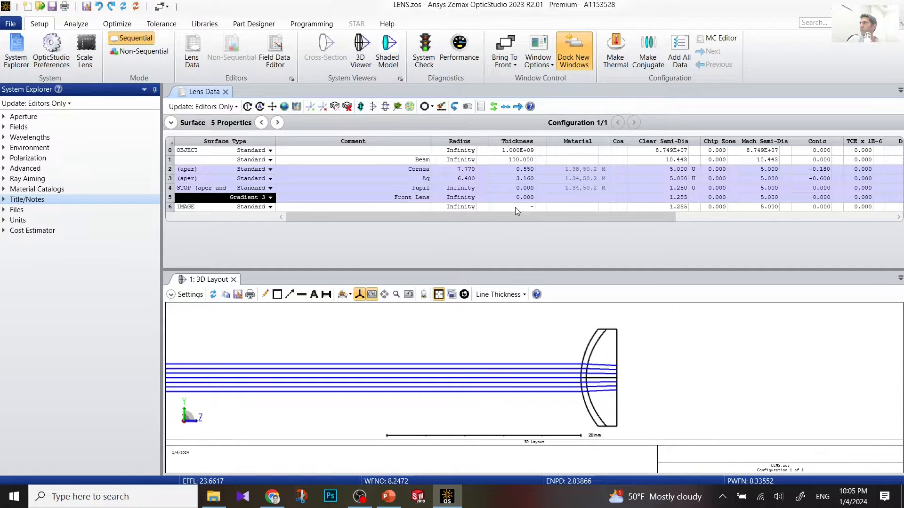
Step: Set the Front Lens radius to 12.400
left_click(463, 200)
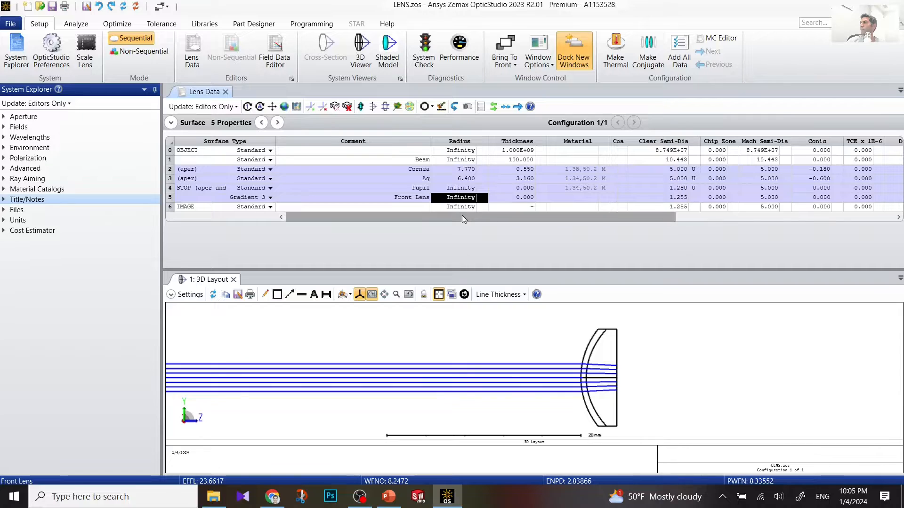
type("12.4")
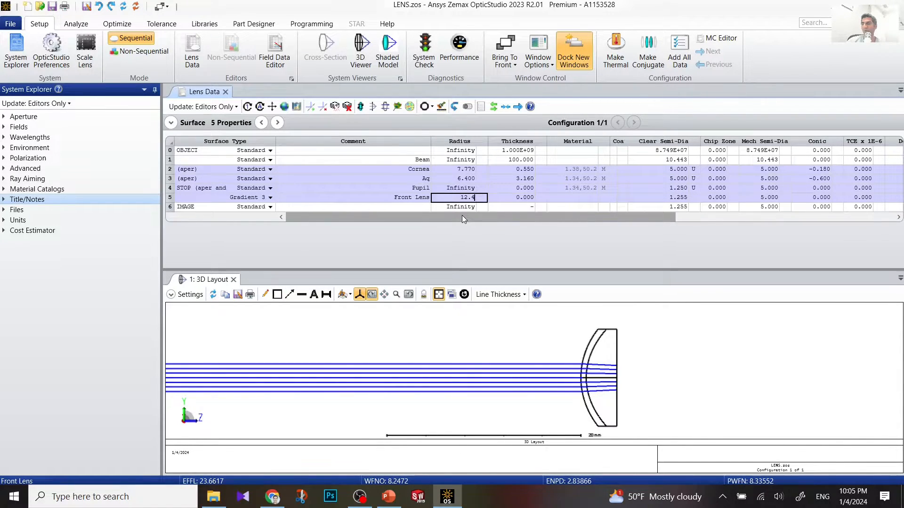
left_click(520, 200)
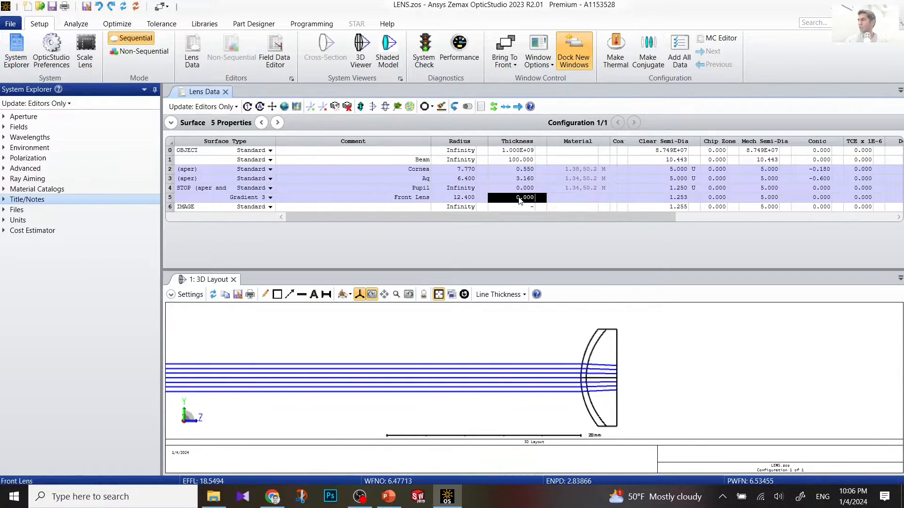
Step: Enter thickness 1.590 and clear semi-diameter 5 for surface 5, bringing the gradient columns into view
type("1.59")
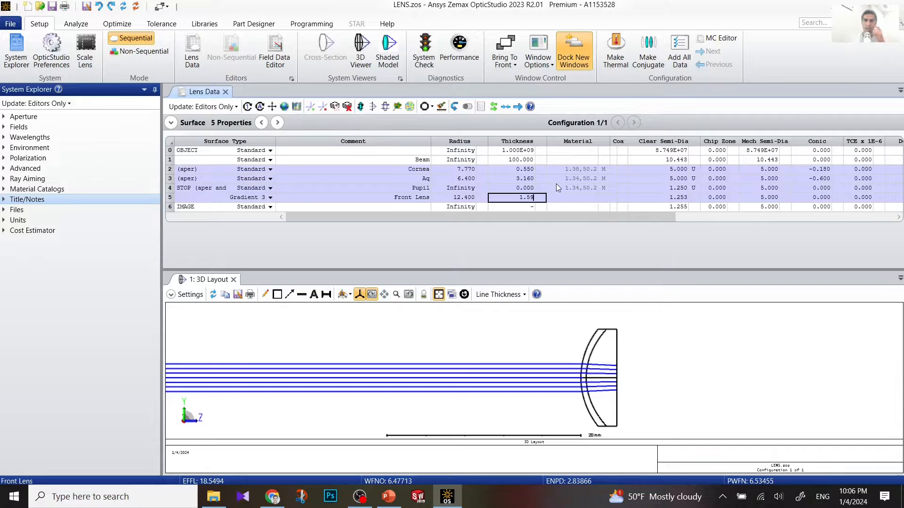
left_click(653, 197)
type("5")
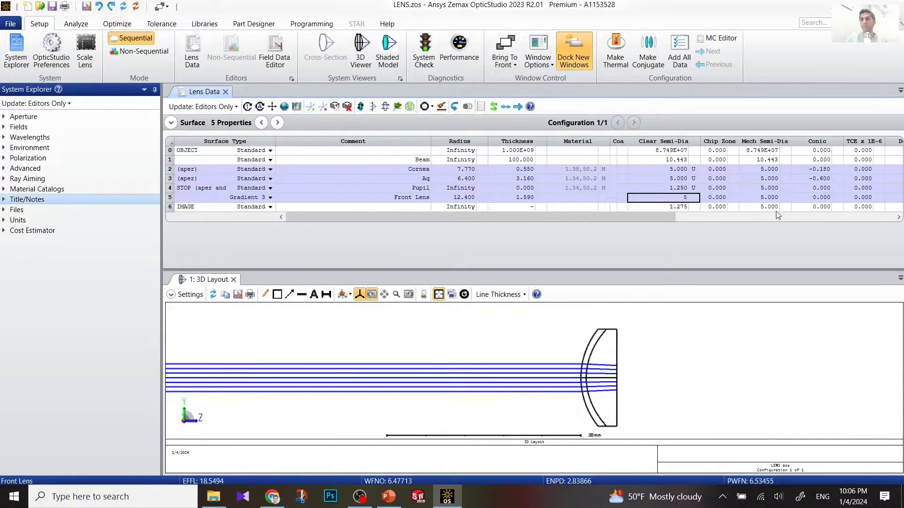
left_click(898, 218)
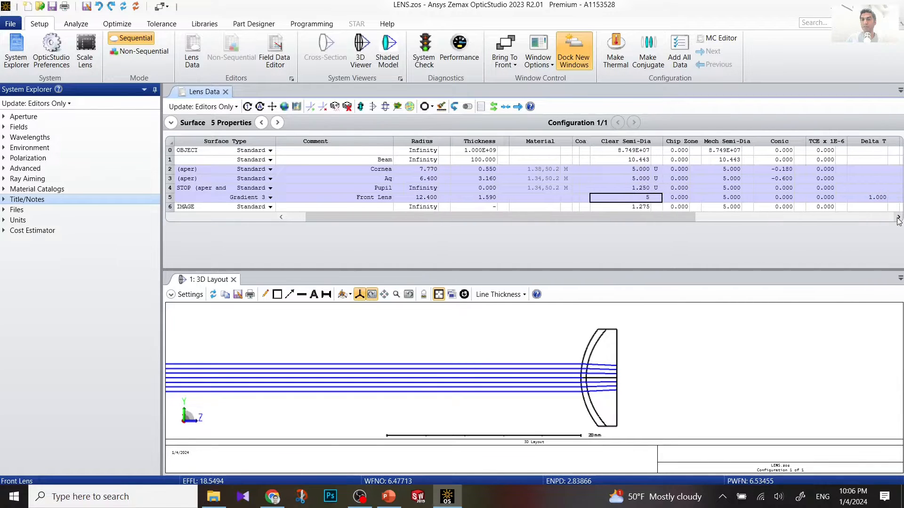
left_click(899, 218)
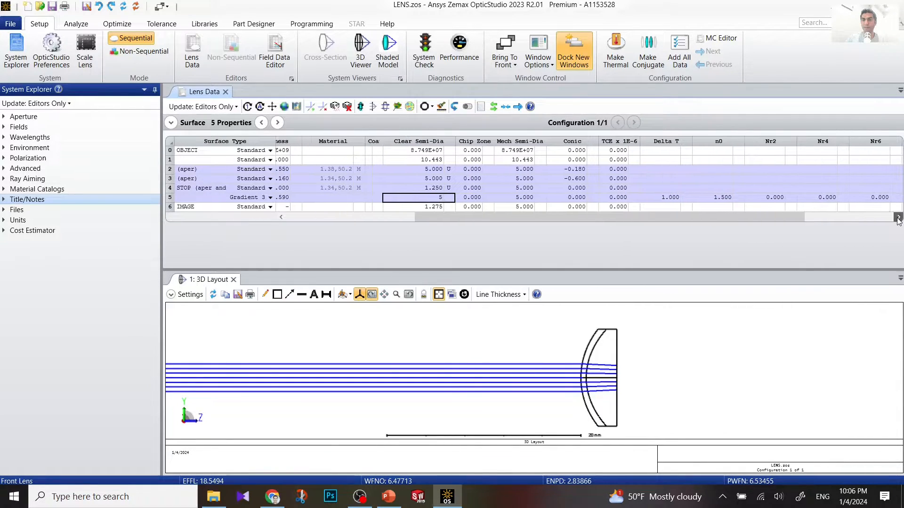
left_click(898, 219)
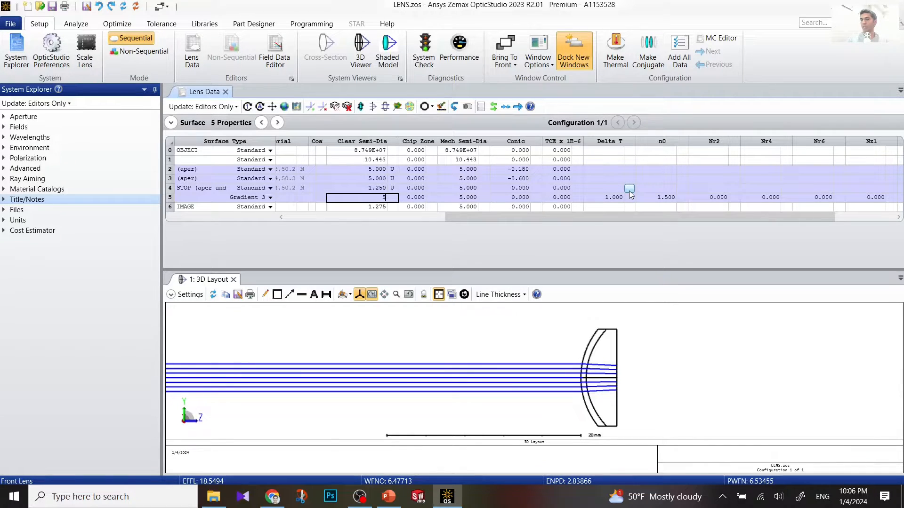
Step: Set the Front Lens gradient n0 to 1.368 and Nr2 to 1.978E-03
left_click(671, 198)
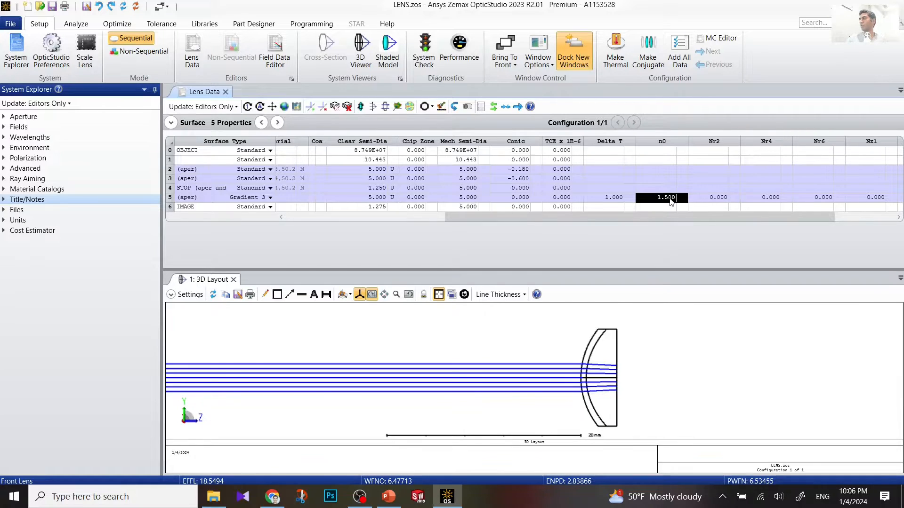
type("1.36")
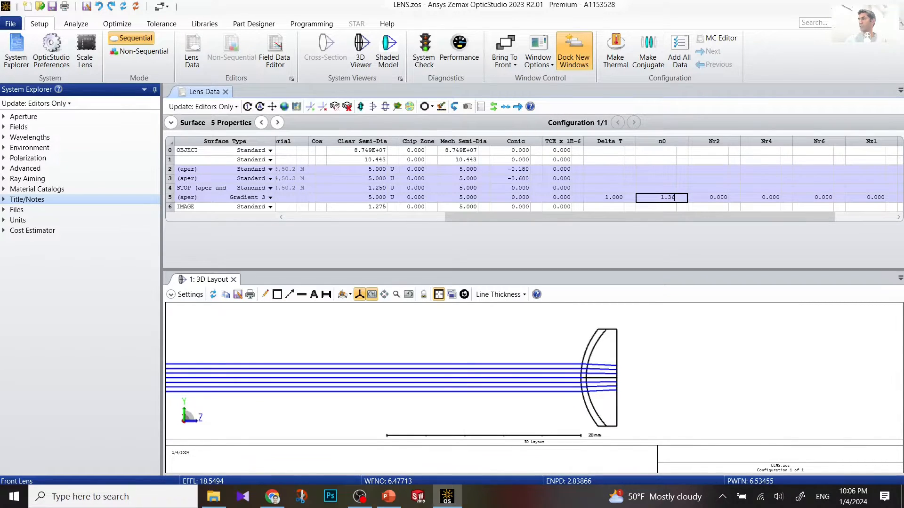
type("8")
left_click(709, 201)
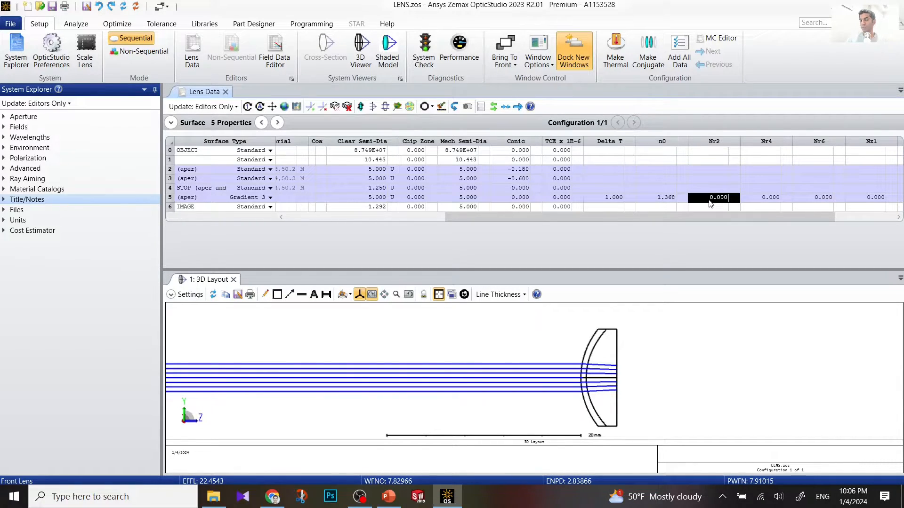
type("1")
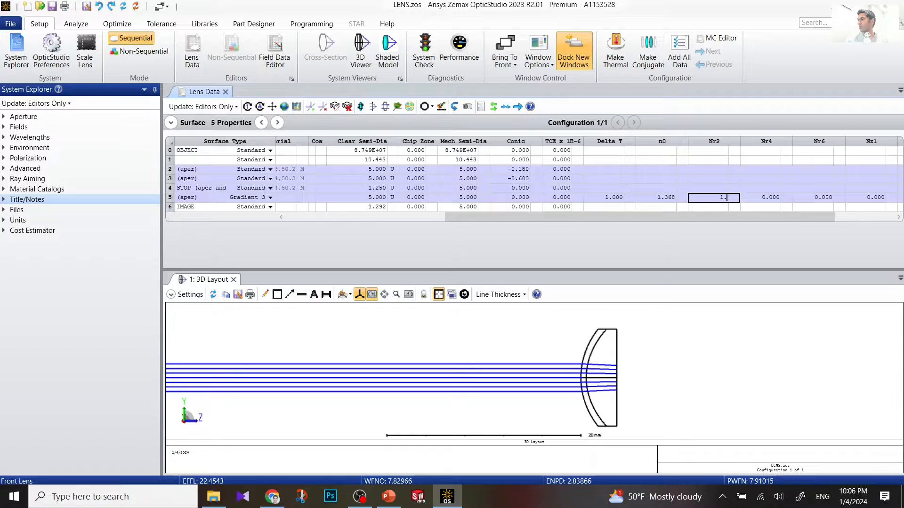
type(".978E-3")
key("Return")
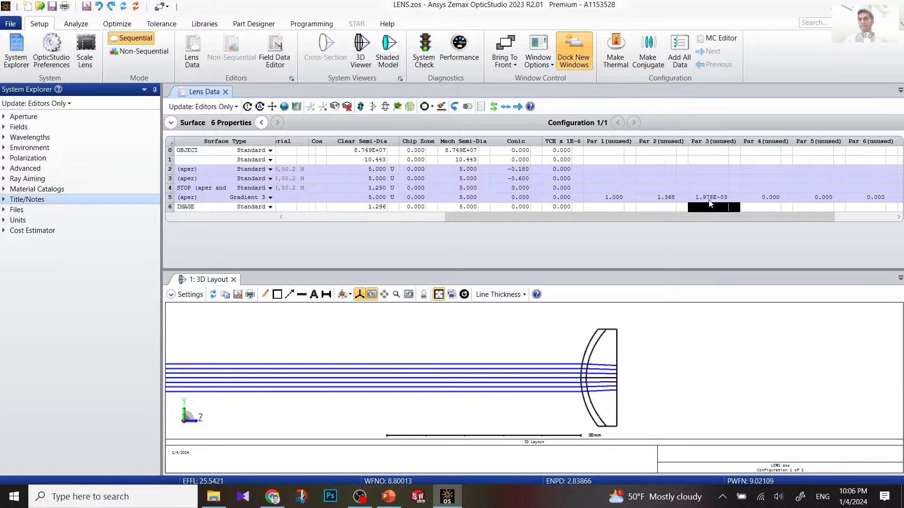
key("Up")
key("Right")
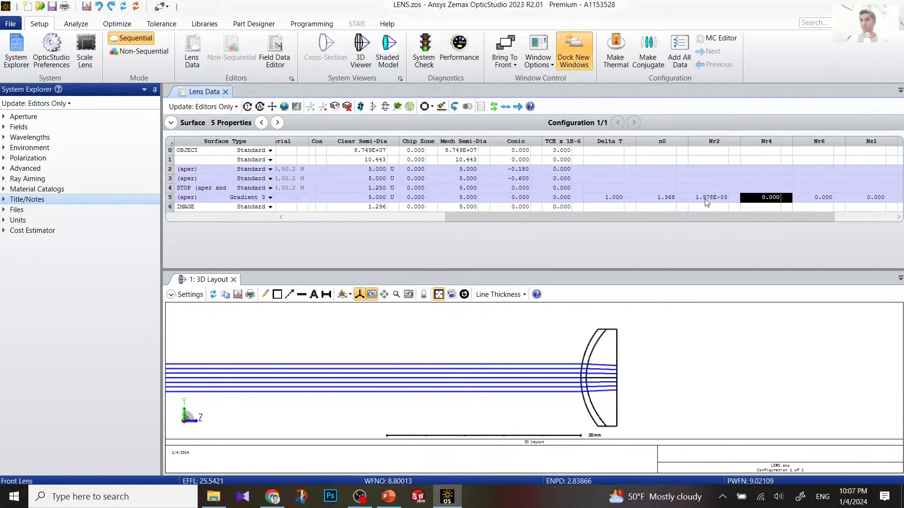
Step: Set the Front Lens Nz1 to 0.049057 and Nz2 to -0.0154
left_click(899, 217)
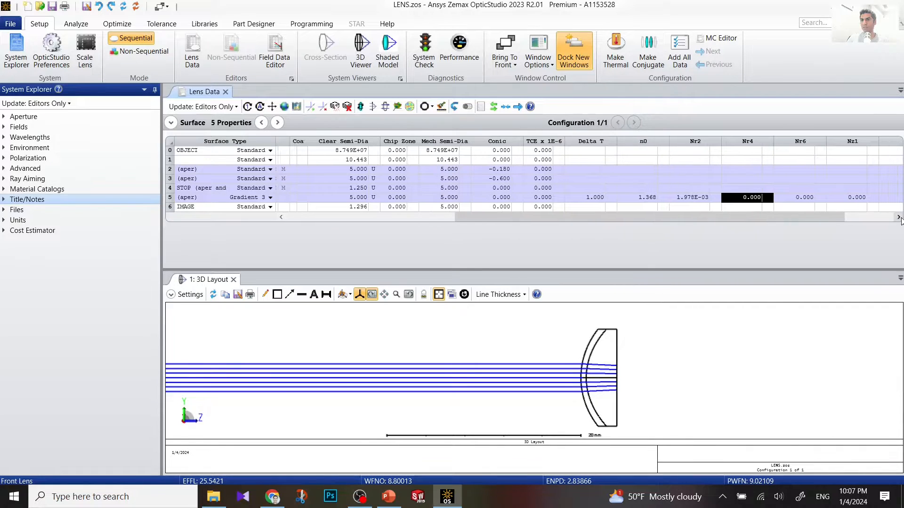
left_click(898, 217)
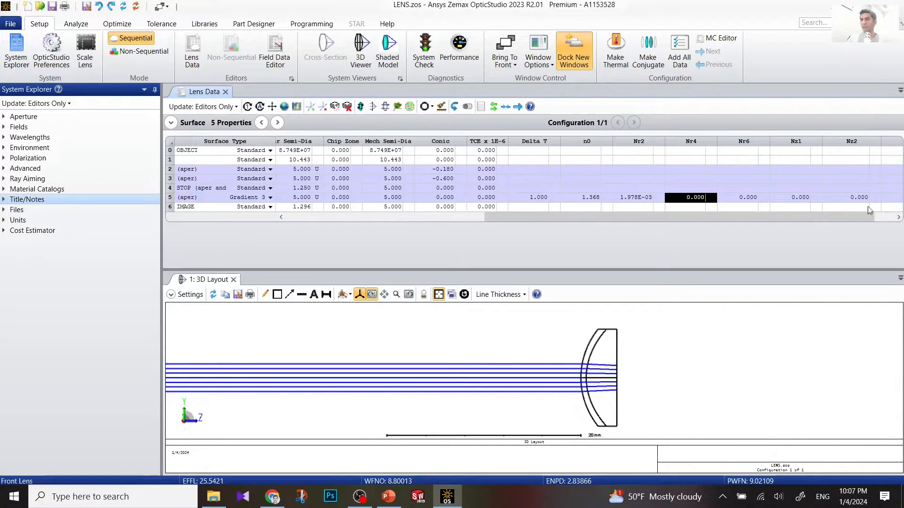
left_click(807, 200)
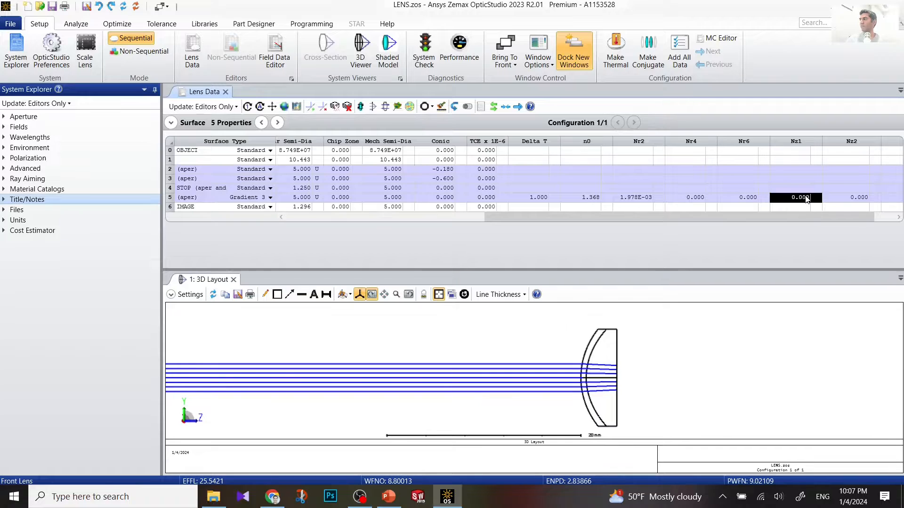
key("BackSpace")
type(".0")
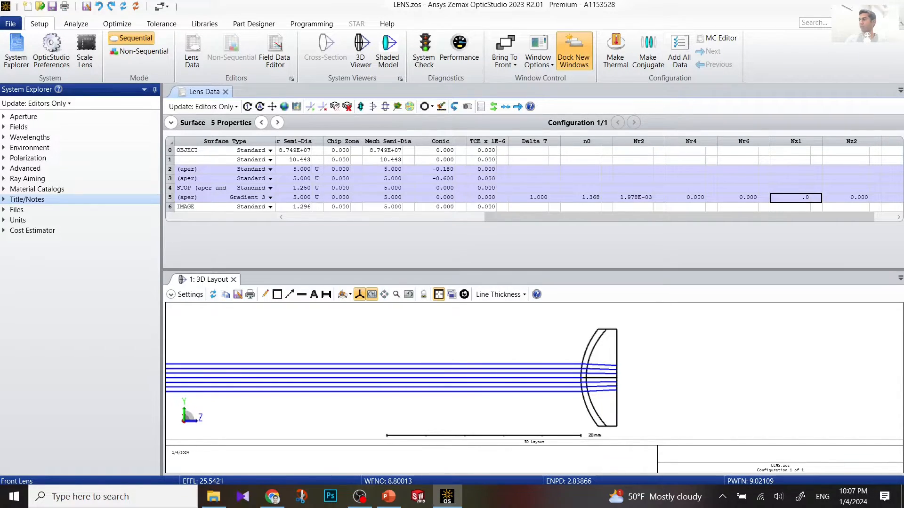
type("49057")
left_click(859, 200)
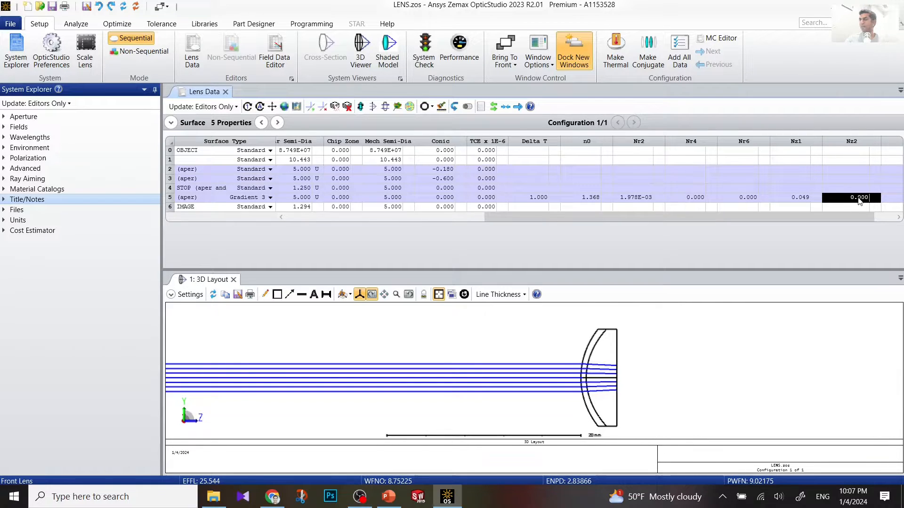
type("-.0")
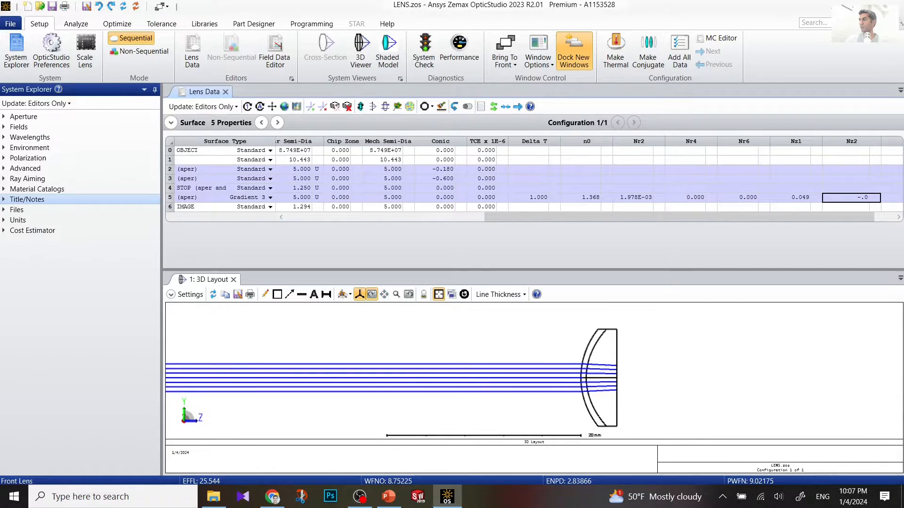
type("15427")
key("Return")
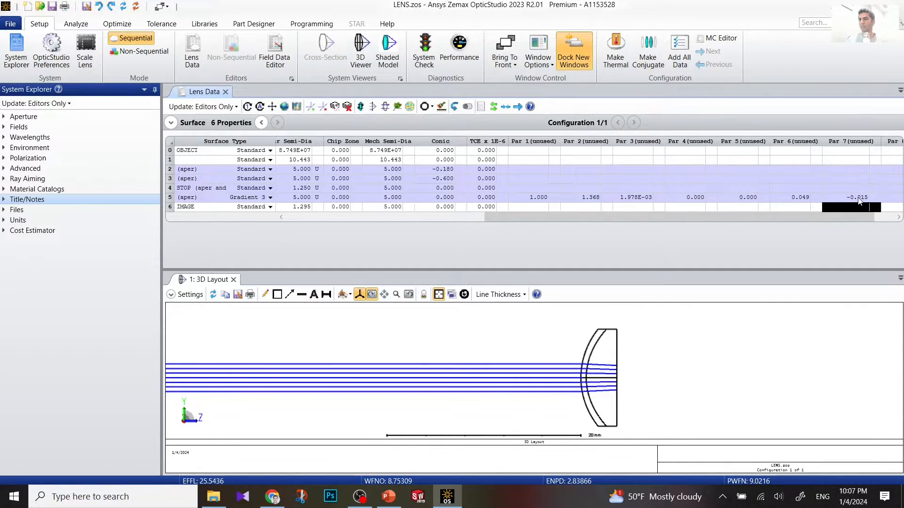
left_click(168, 198)
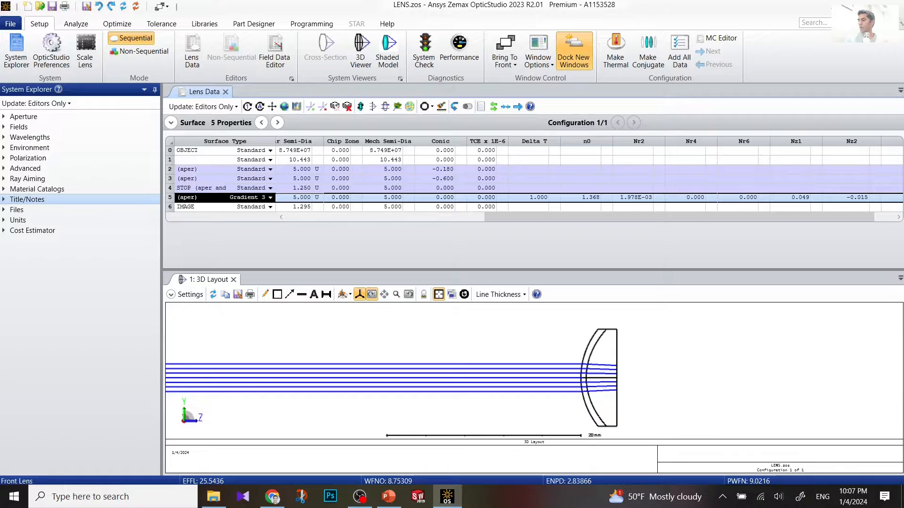
Step: Make surface 5's Nr2 coefficient negative, -1.978E-03
left_click(623, 198)
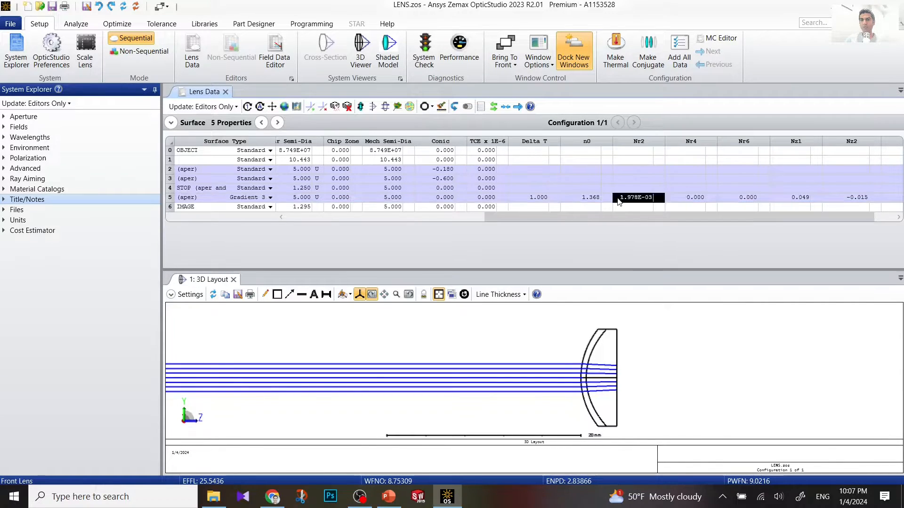
left_click(624, 199)
type("-")
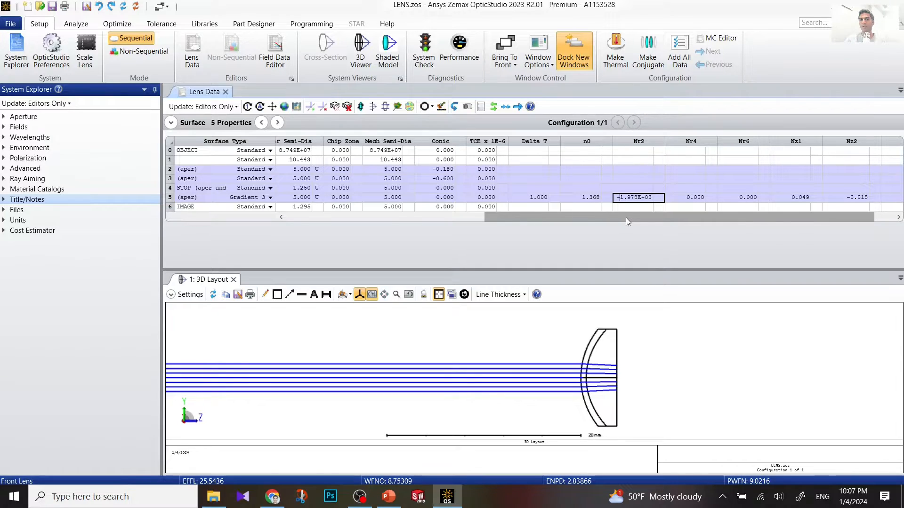
key("Return")
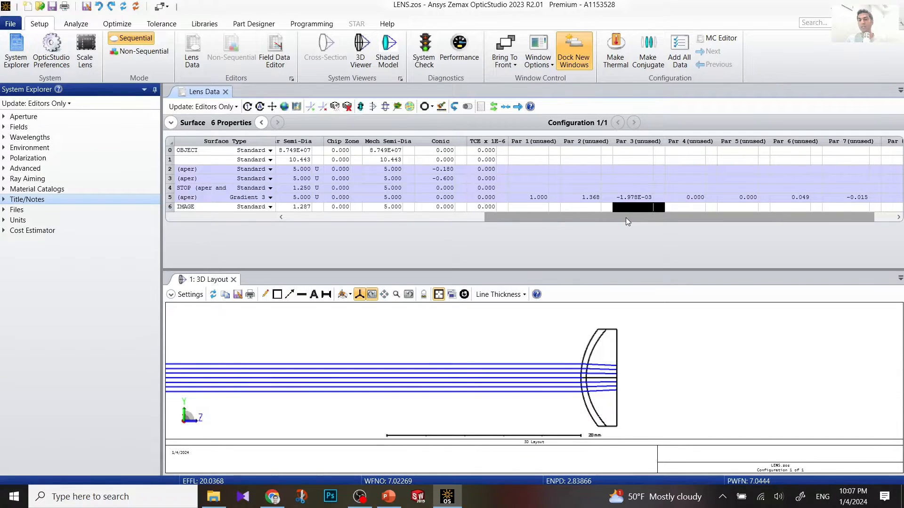
double_click(624, 200)
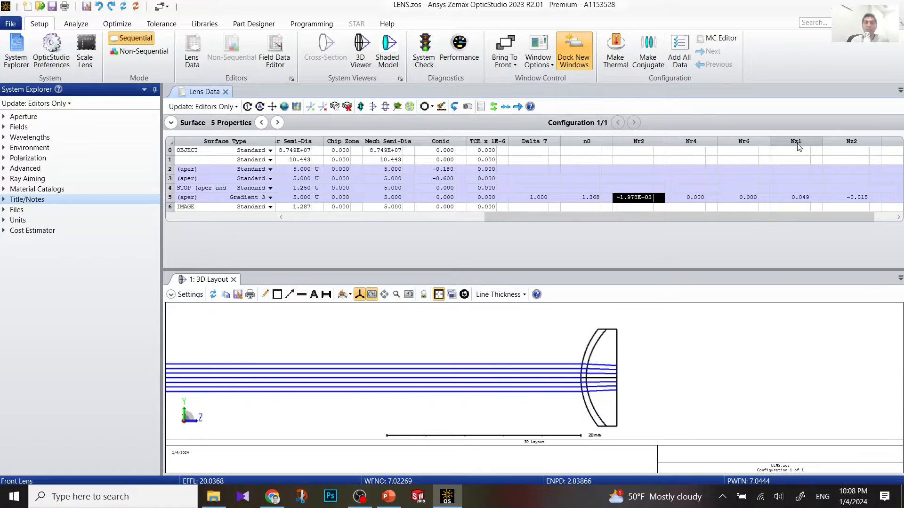
left_click_drag(703, 216, 739, 216)
left_click(578, 211)
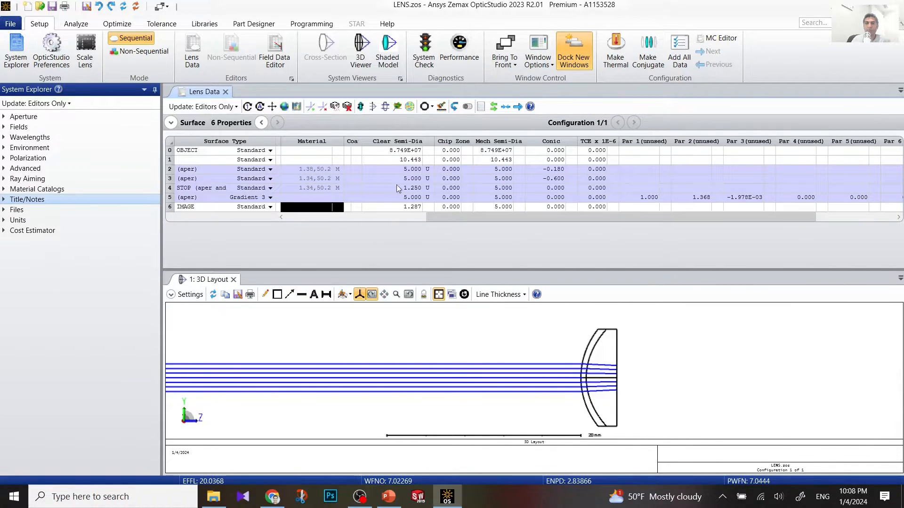
left_click(170, 200)
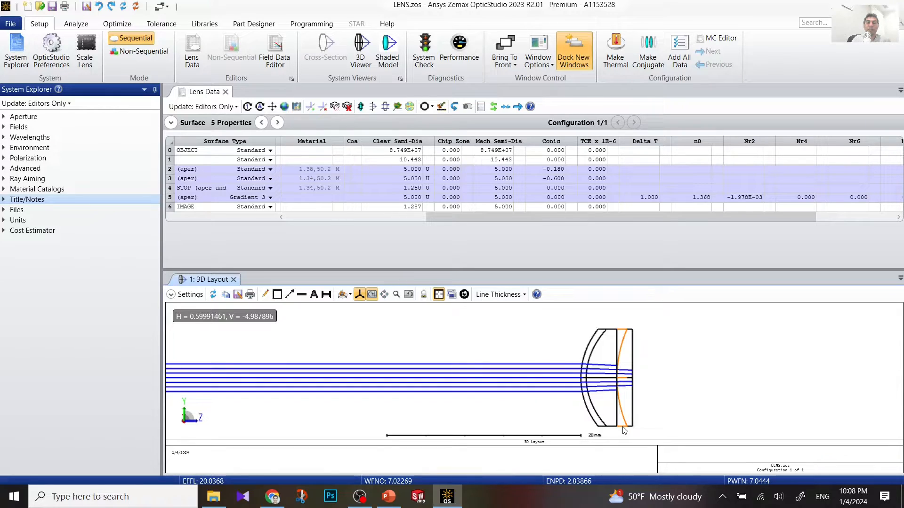
Step: Insert surface 6 after the Front Lens and set its type to Gradient 3
right_click(171, 198)
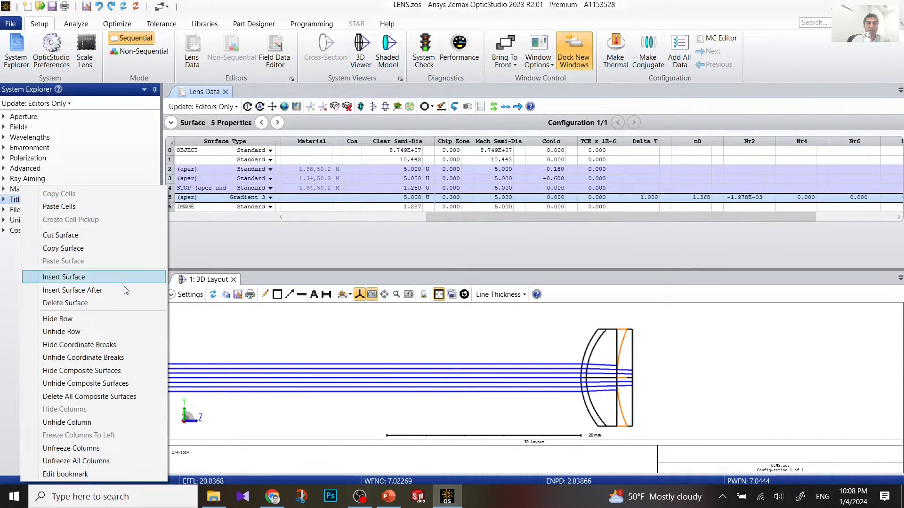
left_click(123, 290)
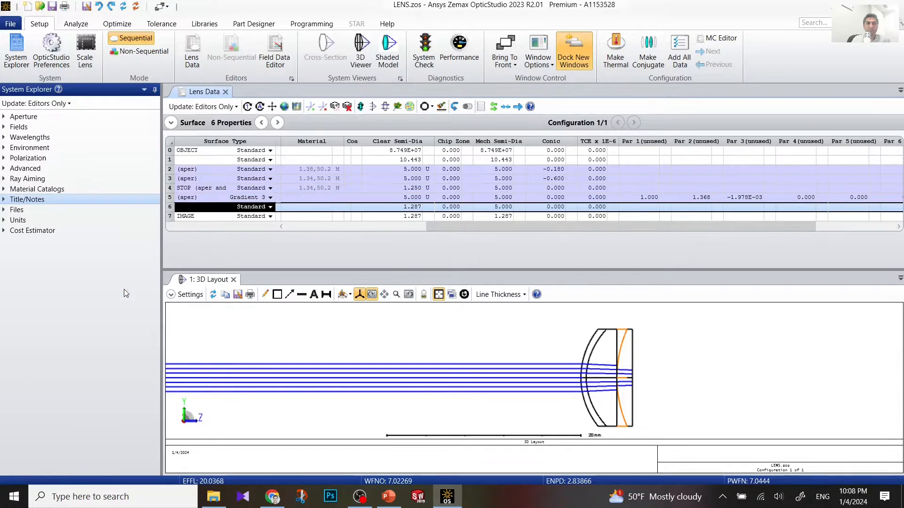
left_click(271, 208)
scroll(210, 272, "down", 4)
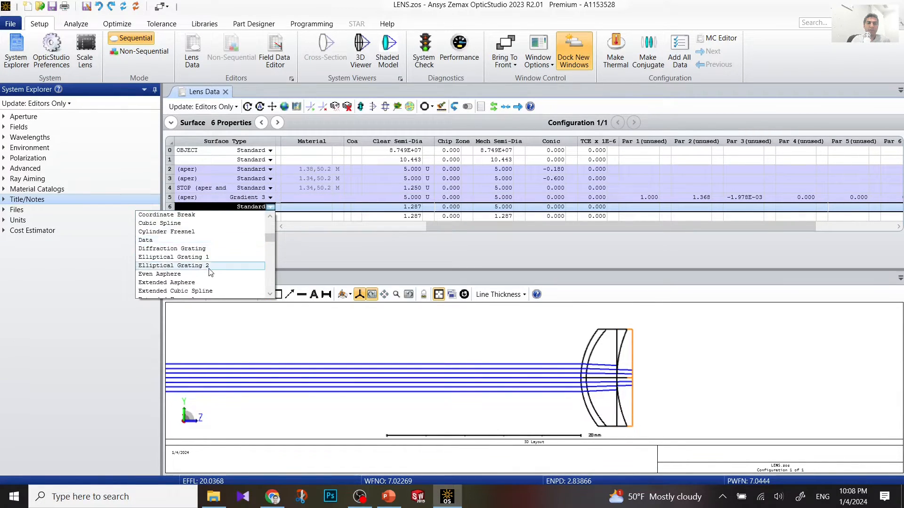
scroll(209, 269, "down", 5)
left_click(208, 240)
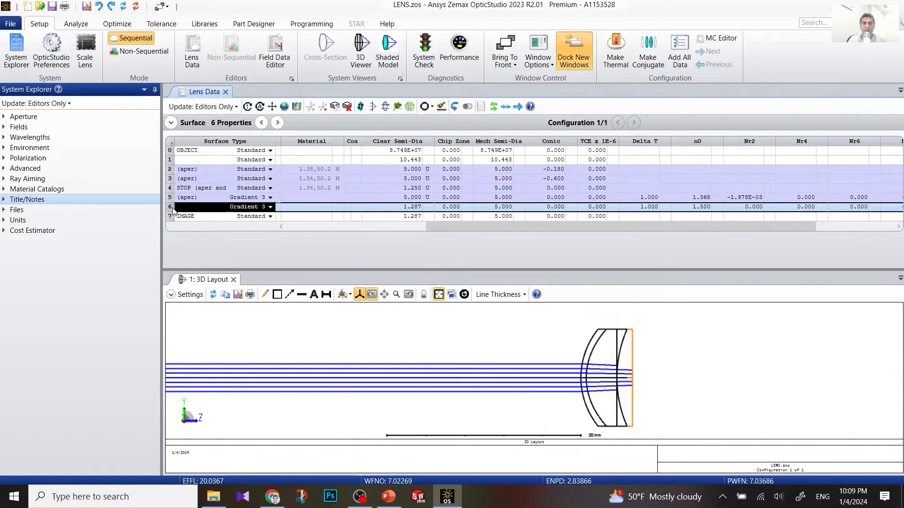
left_click(410, 211)
left_click(405, 216)
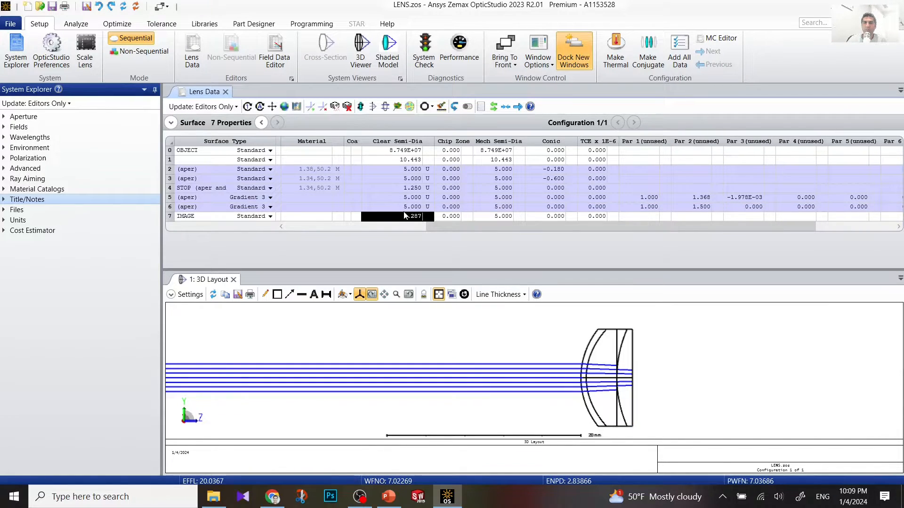
Step: Set surface 6's n0 to 1.407 and its Nr2 coefficient to -1.978E-03
left_click(446, 208)
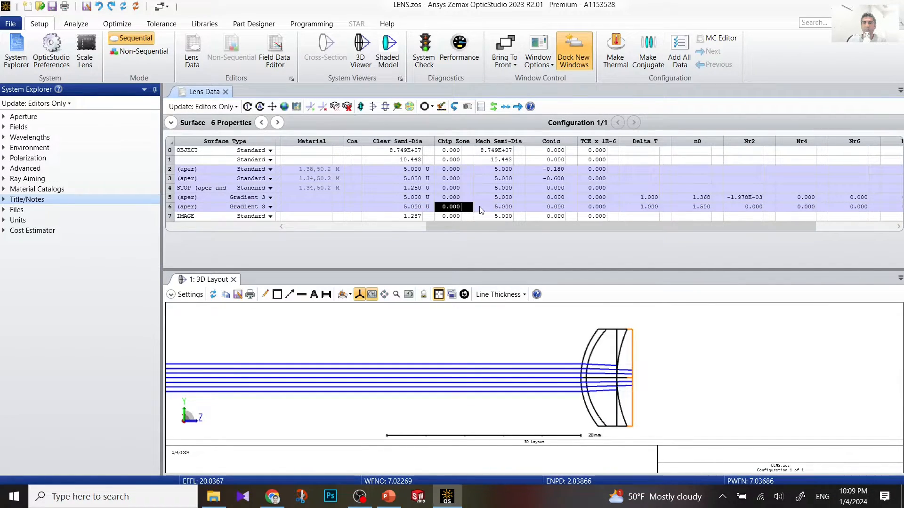
left_click(696, 211)
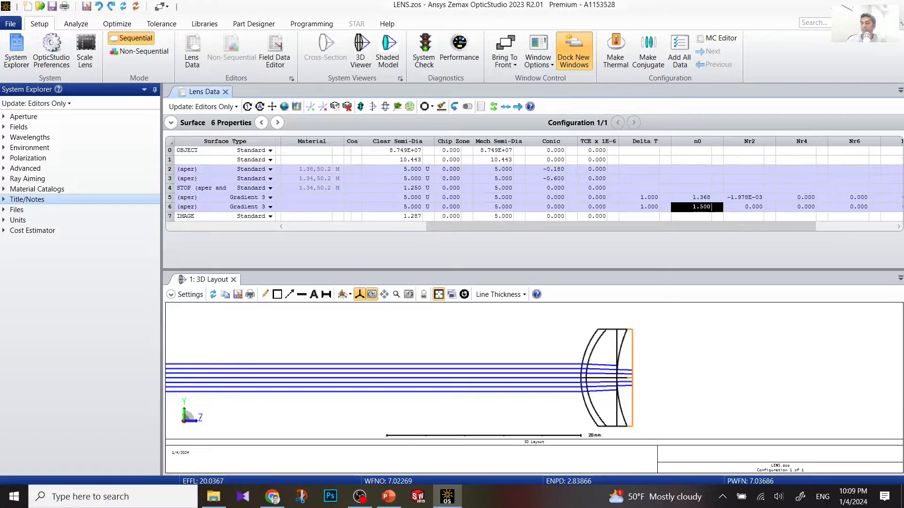
type("1.407")
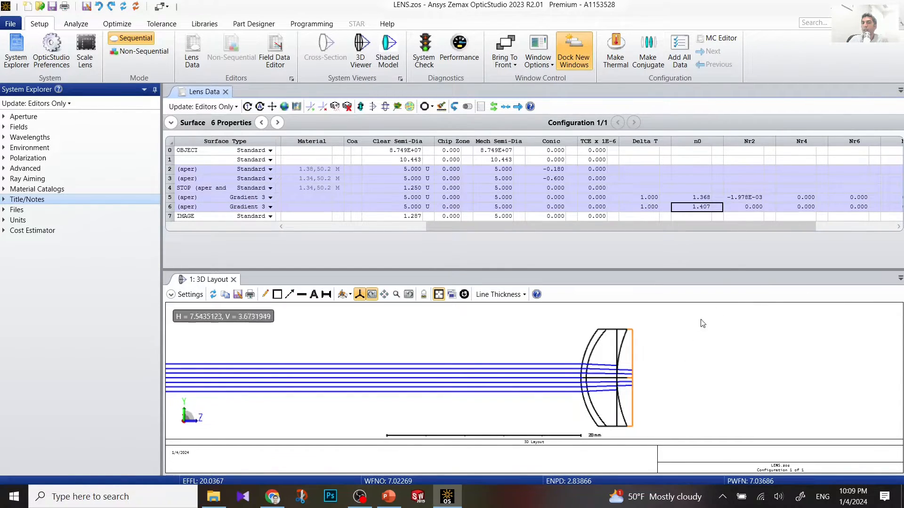
left_click(756, 208)
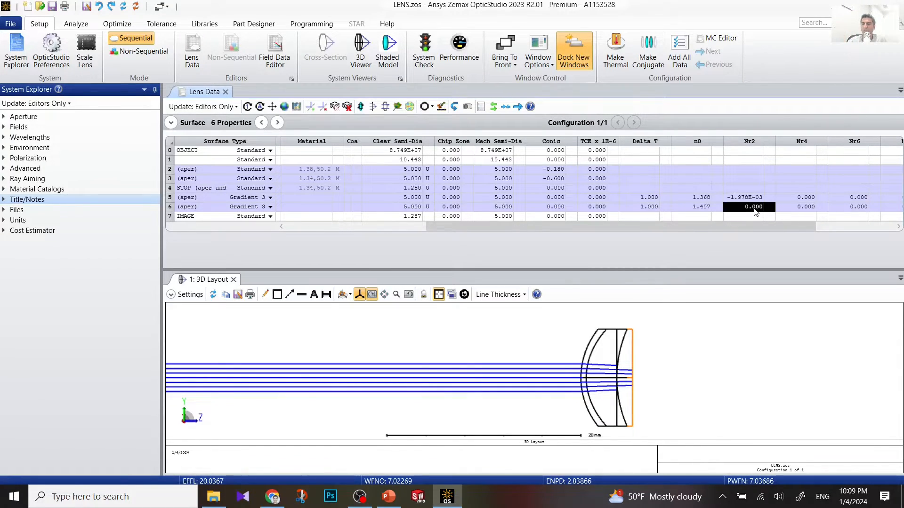
type("-1.9")
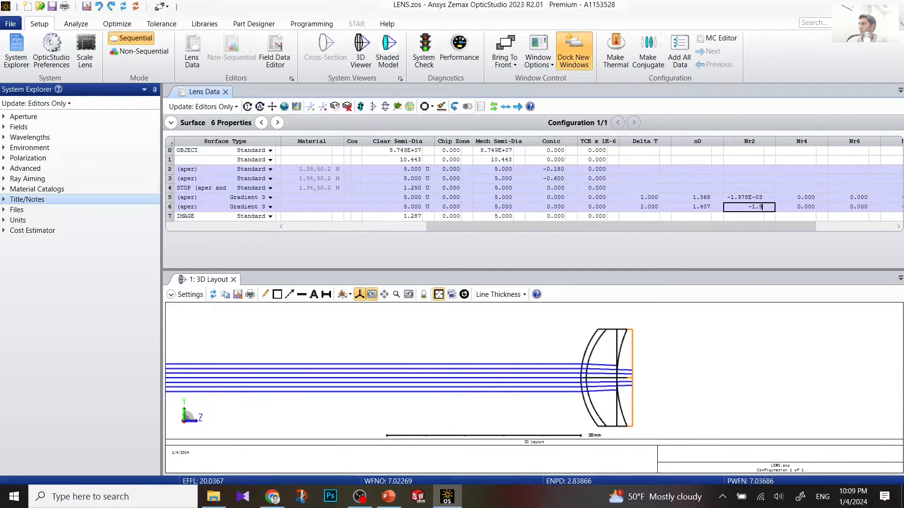
type("78")
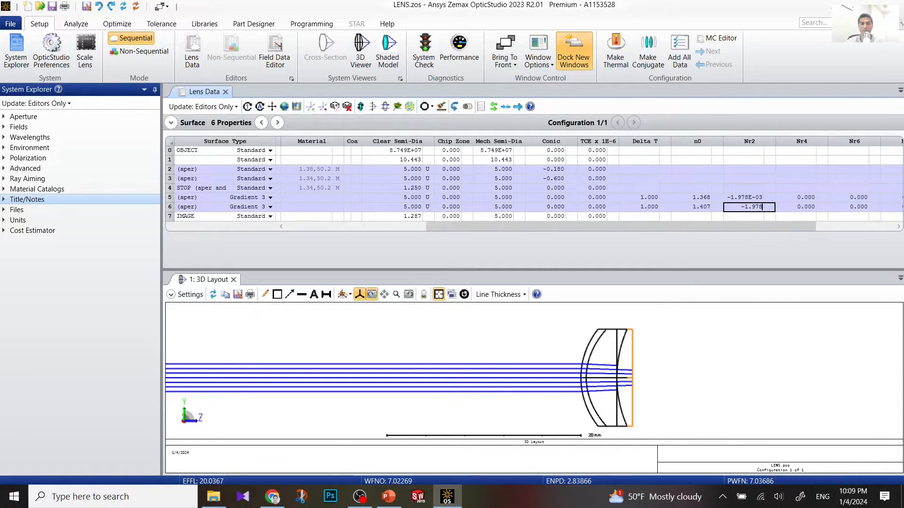
type("E-")
type("E-3")
key("Return")
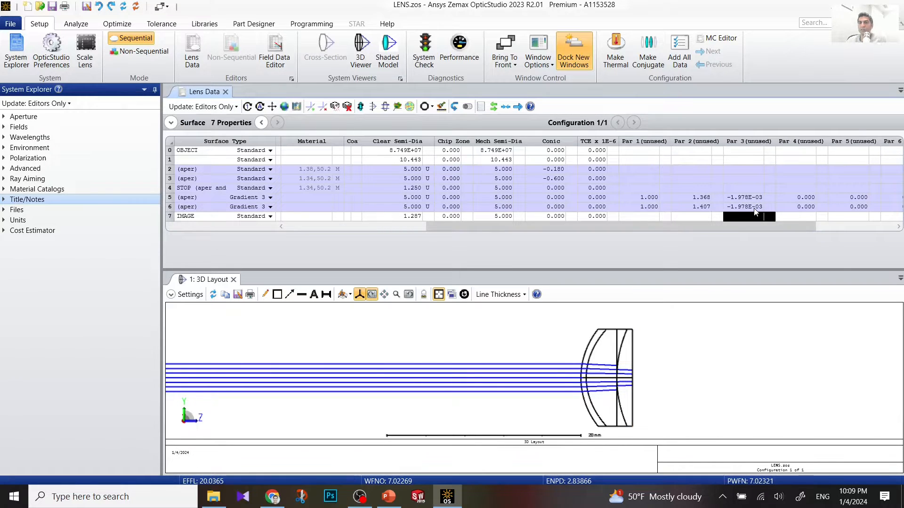
left_click(769, 207)
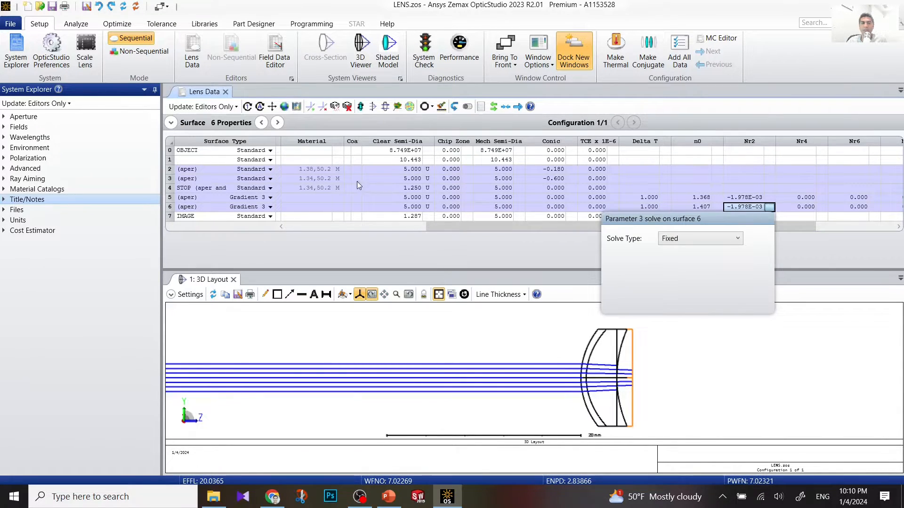
left_click(169, 207)
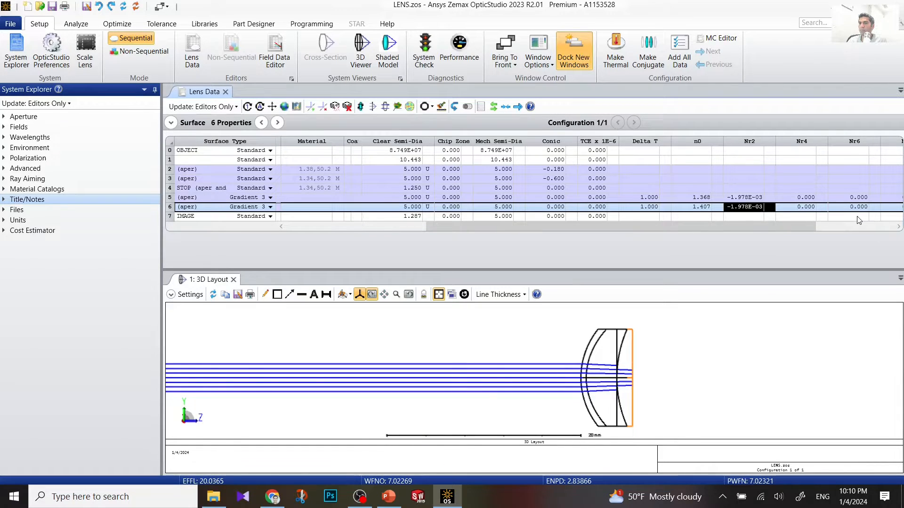
Step: Enter a first Nz2 coefficient value for surface 6
left_click(898, 228)
left_click(898, 227)
left_click(897, 228)
left_click(898, 227)
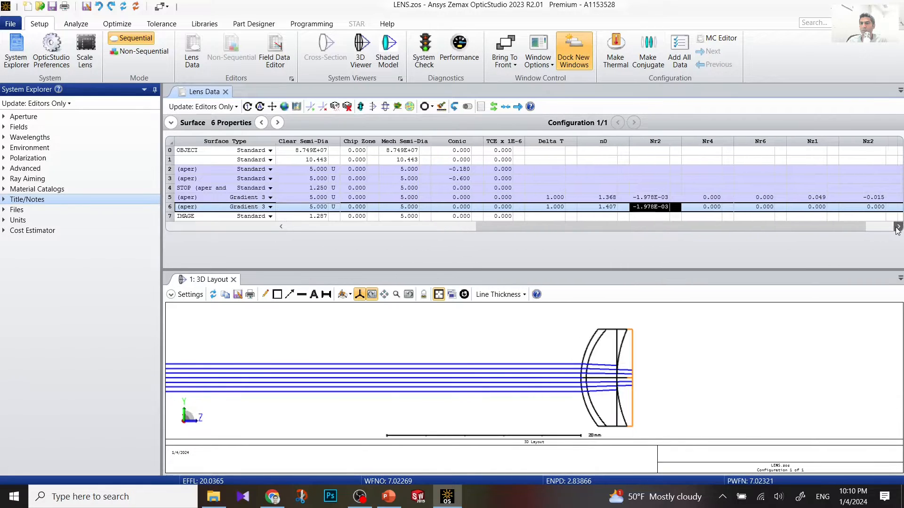
left_click(898, 228)
left_click(898, 227)
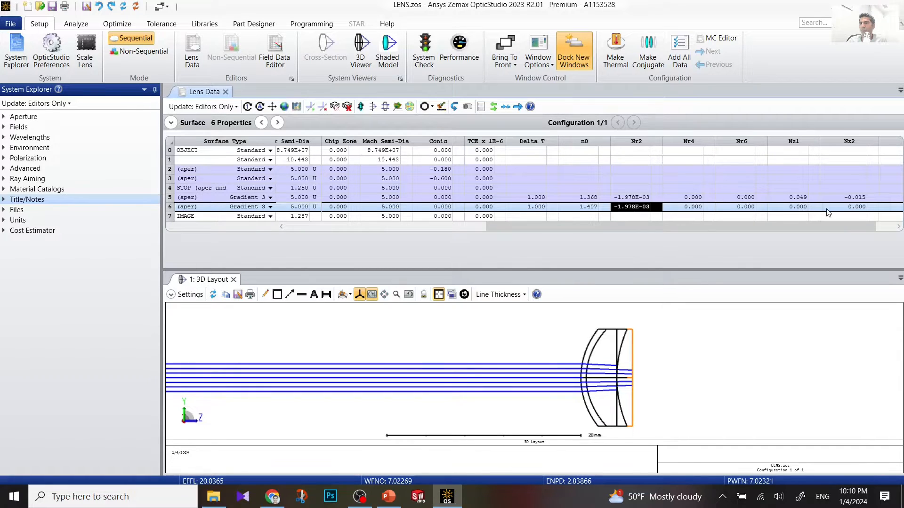
left_click(847, 210)
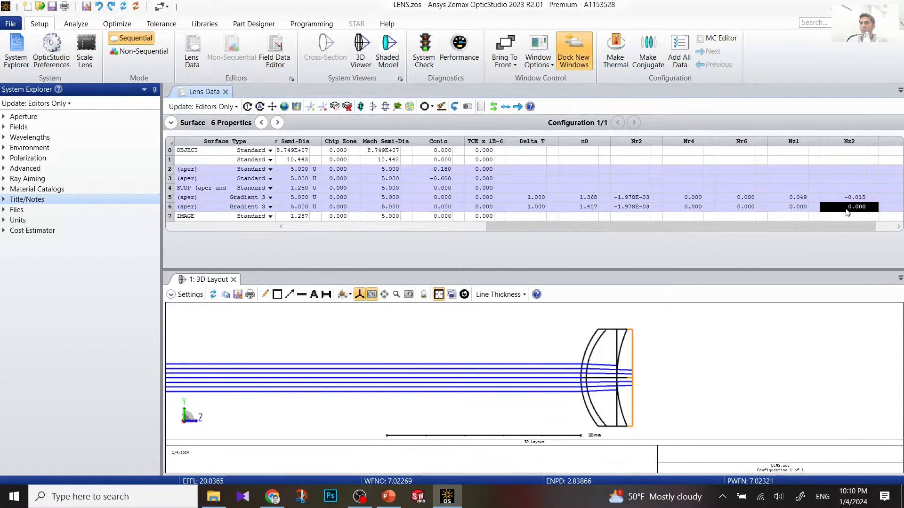
type("-")
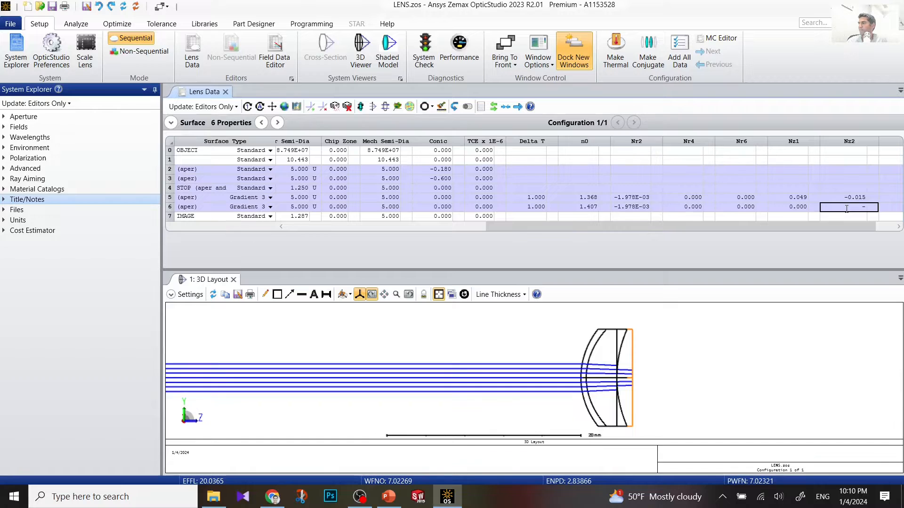
type("60605E-3")
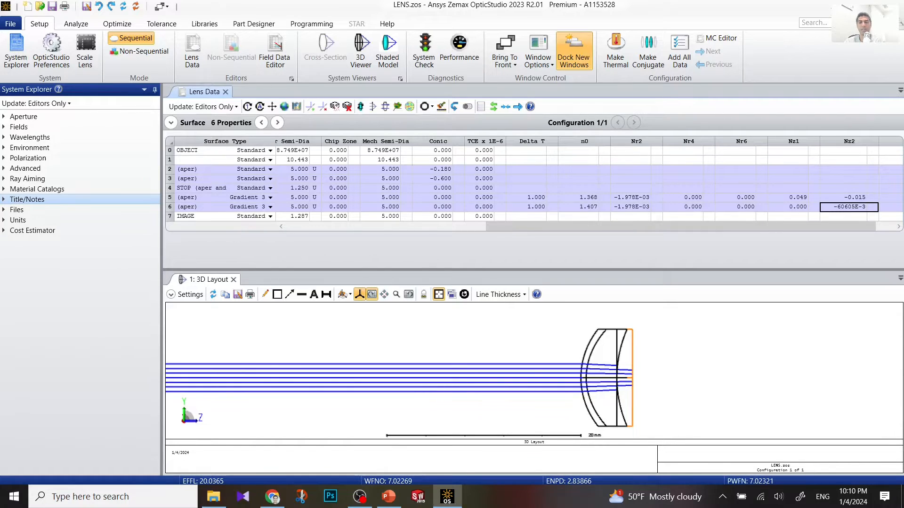
key("Return")
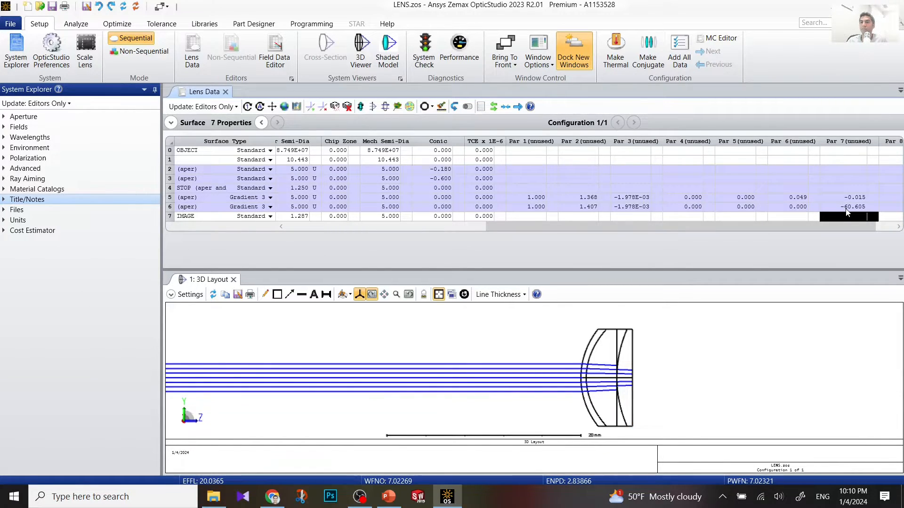
Step: Correct surface 6's Nz2 to -6.605E-03 and refresh the 3D layout
left_click(850, 209)
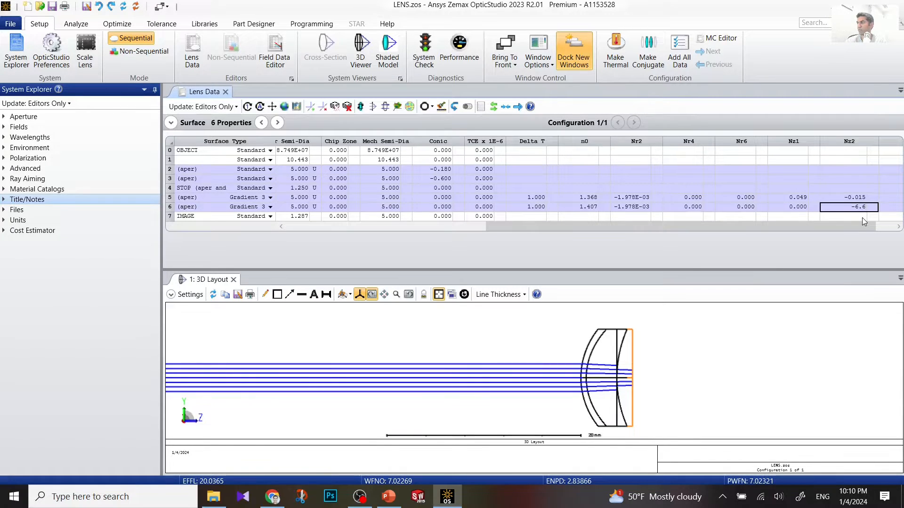
type("0")
type("5E")
type("-03")
key("Return")
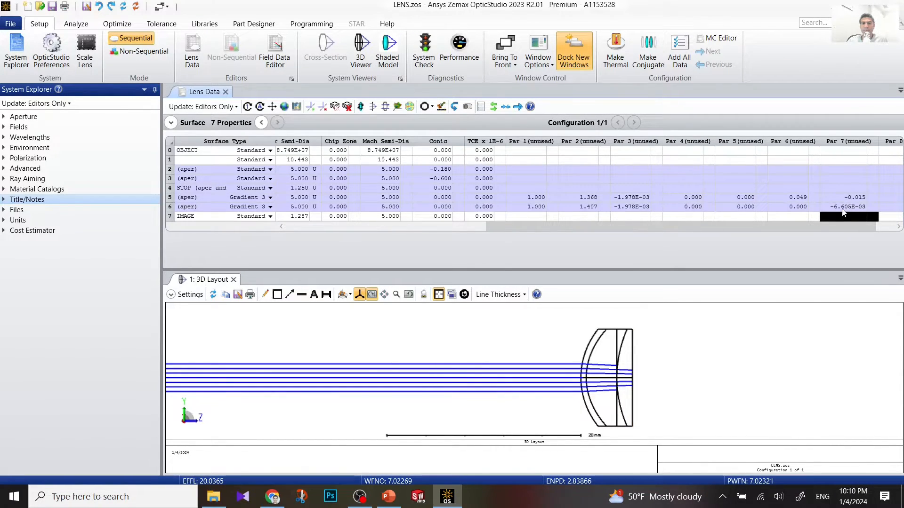
left_click(627, 357)
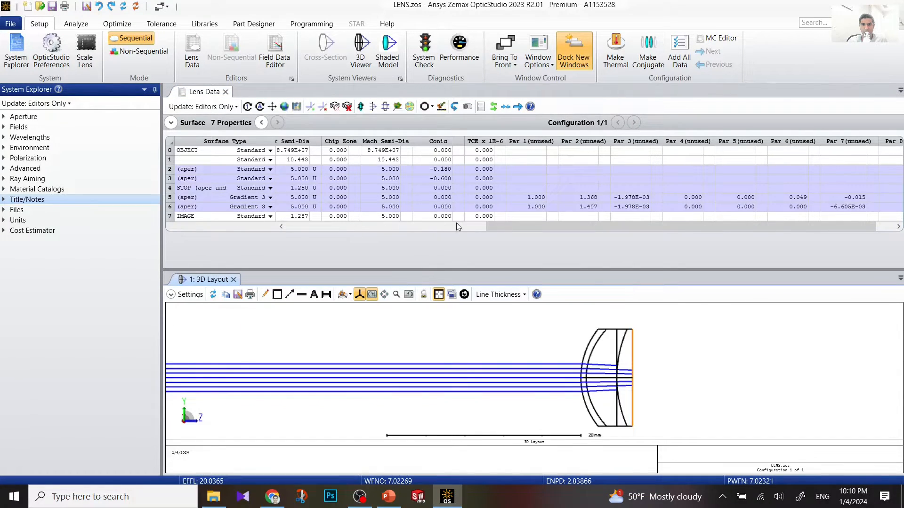
left_click_drag(492, 227, 289, 227)
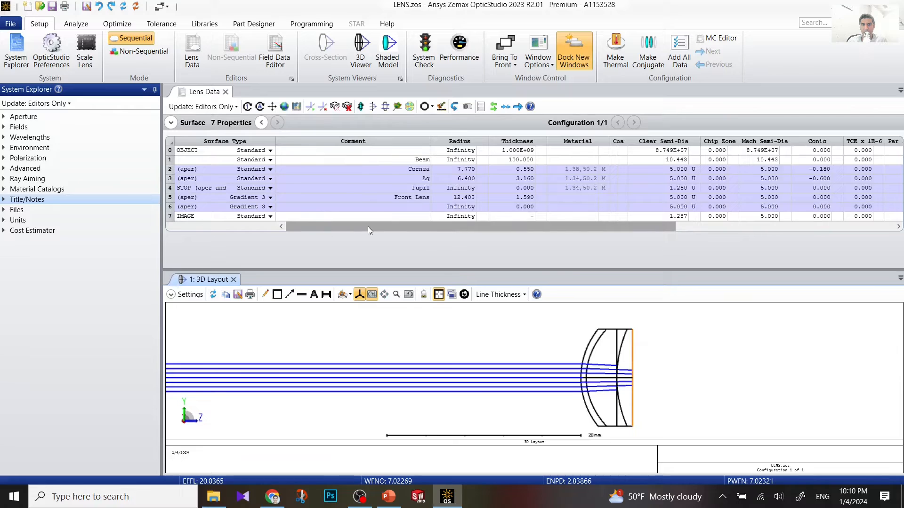
left_click(185, 295)
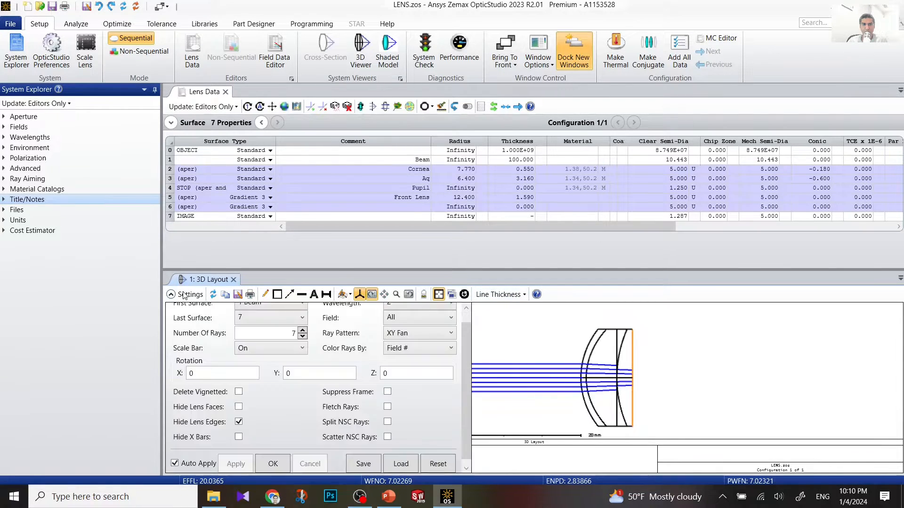
left_click(263, 326)
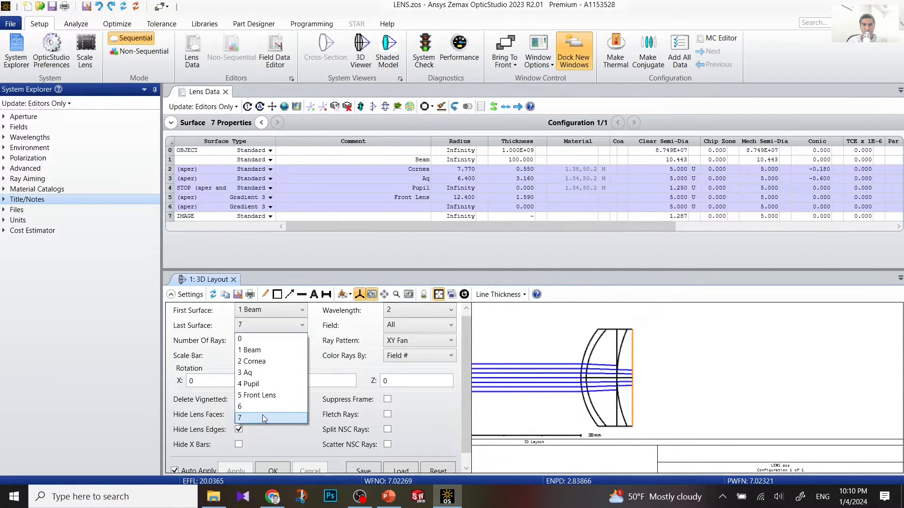
left_click(261, 414)
scroll(272, 466, "down", 1)
left_click(273, 465)
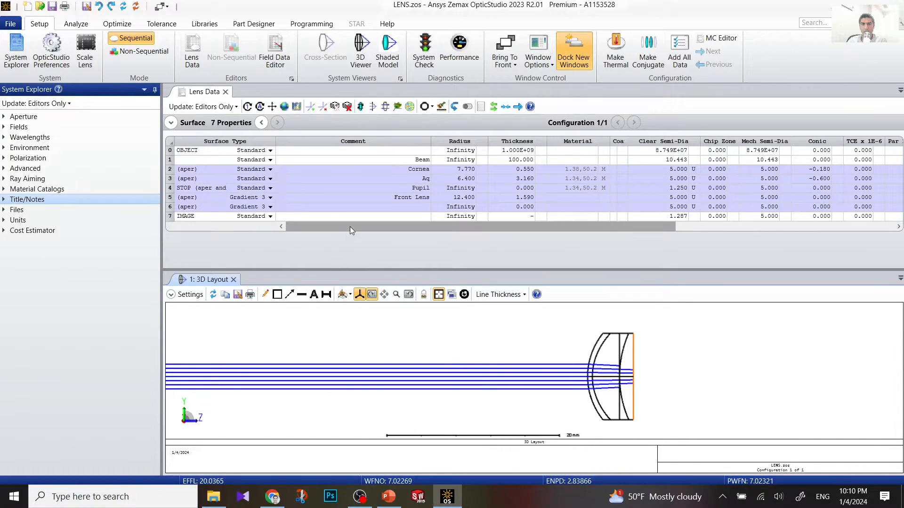
left_click(172, 207)
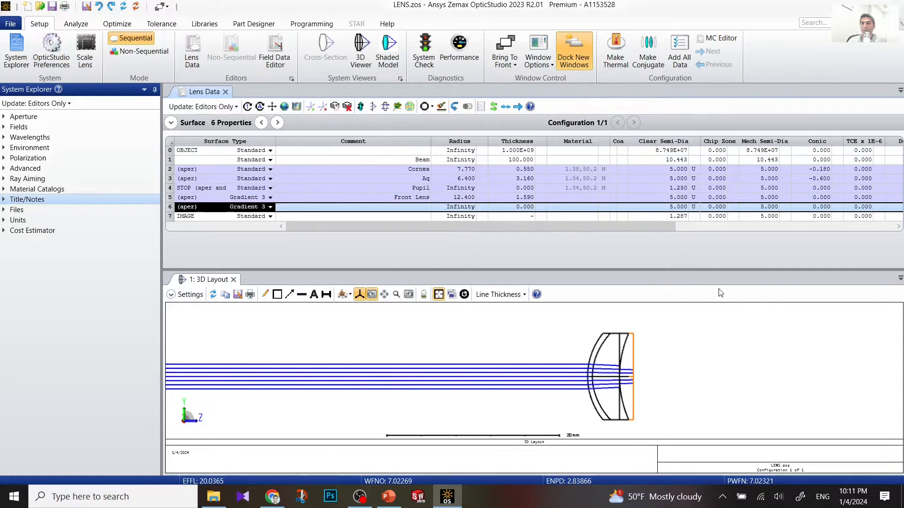
Step: Set surface 6's thickness to 2.430 and refresh the 3D layout
left_click(518, 208)
type("2.")
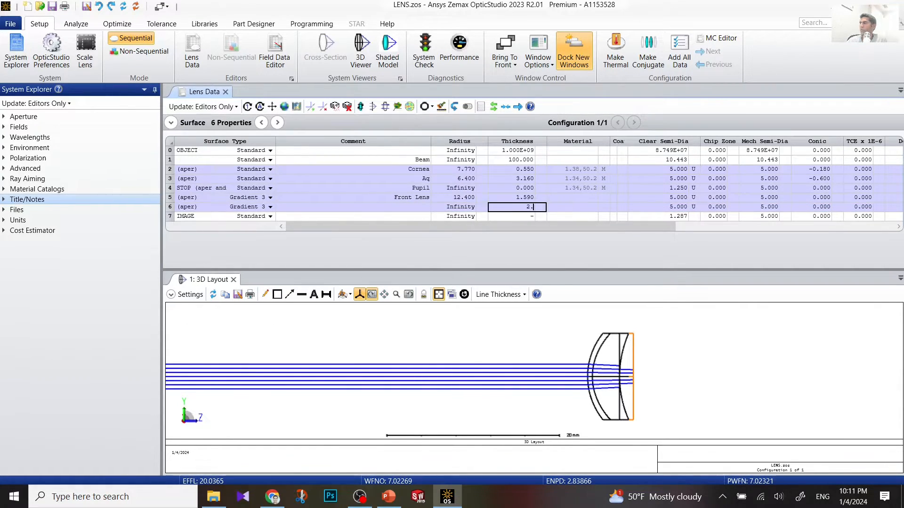
type("43")
key("Return")
double_click(647, 344)
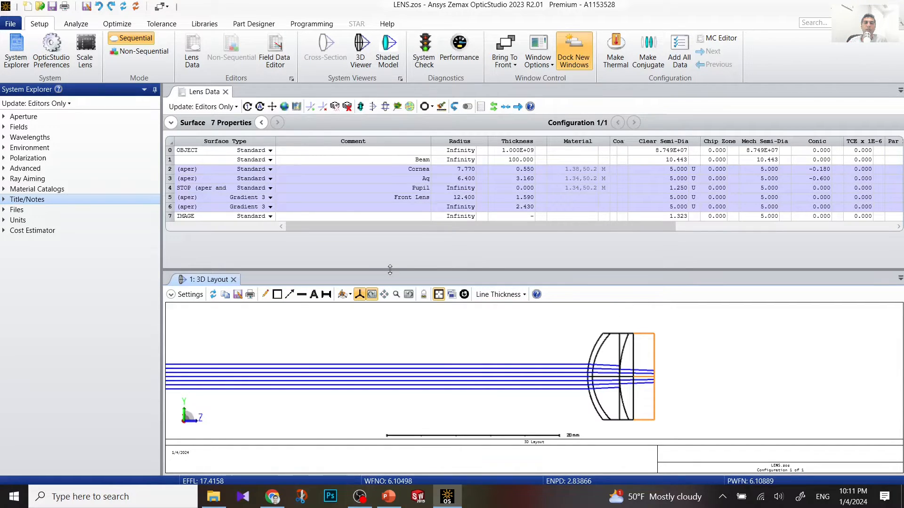
Step: Insert a new surface 7 after surface 6
left_click(170, 207)
right_click(171, 210)
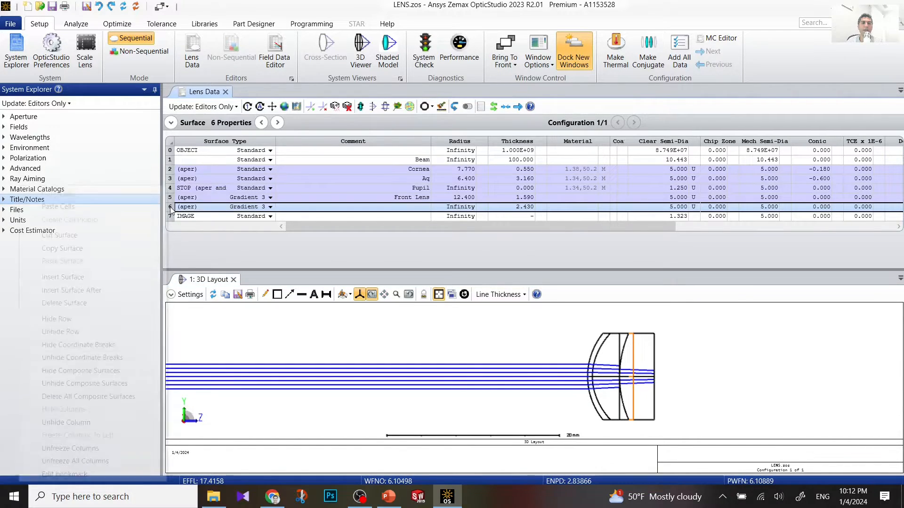
left_click(110, 290)
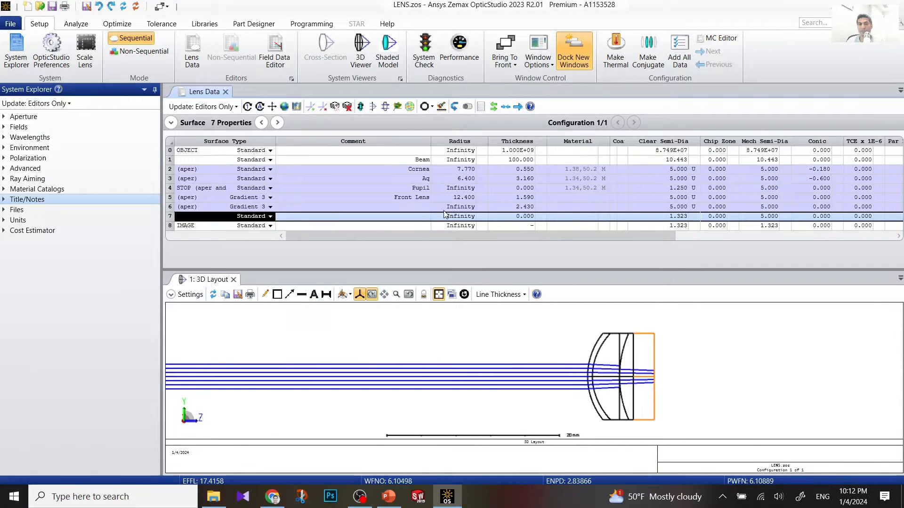
Step: Comment surface 6 as 'Back lens' and surface 7 as 'Chamber'
left_click(407, 207)
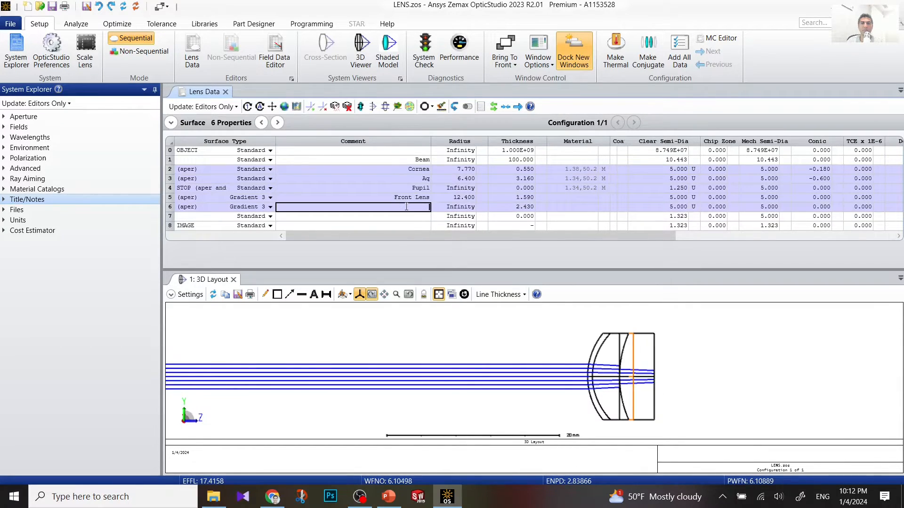
type("Back lens")
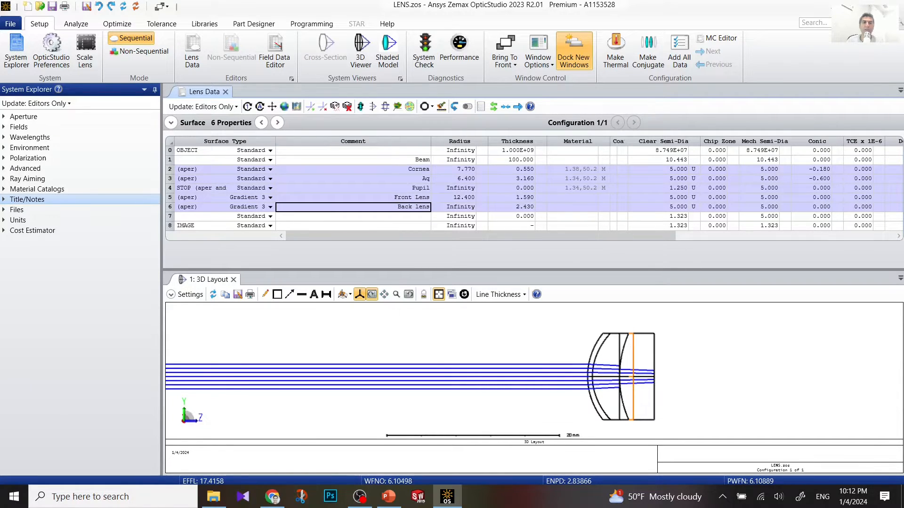
left_click(389, 219)
left_click(389, 218)
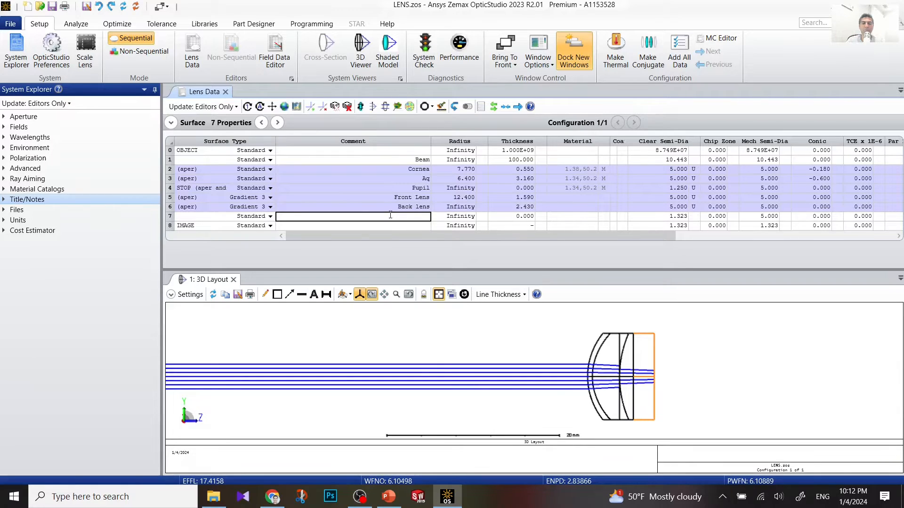
type("Vi")
type("amber")
left_click(454, 217)
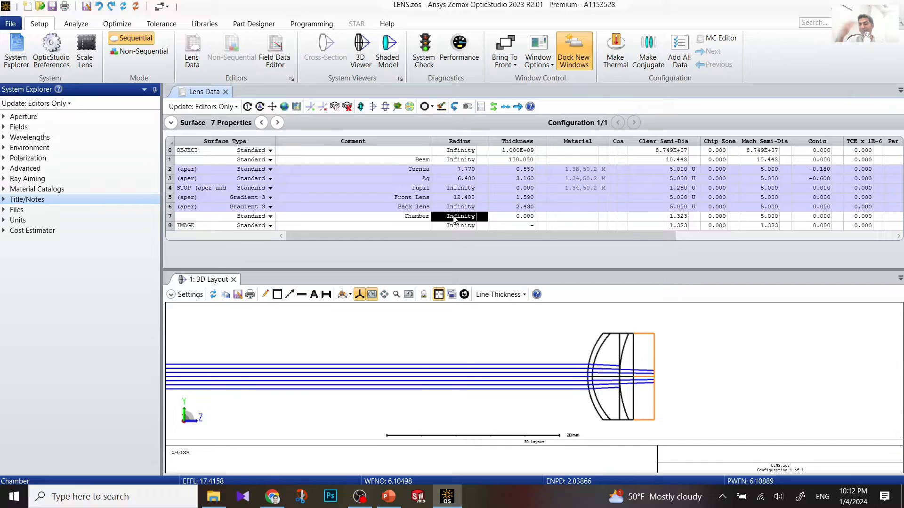
Step: Give the Chamber surface in row 7 a -8.1 radius and replace its 0.000 thickness with 16.23883
type("-")
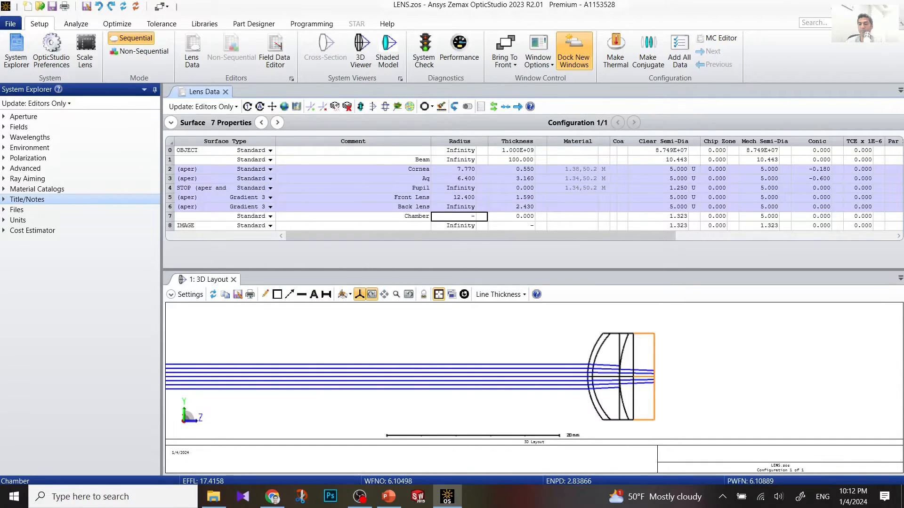
type("8.1")
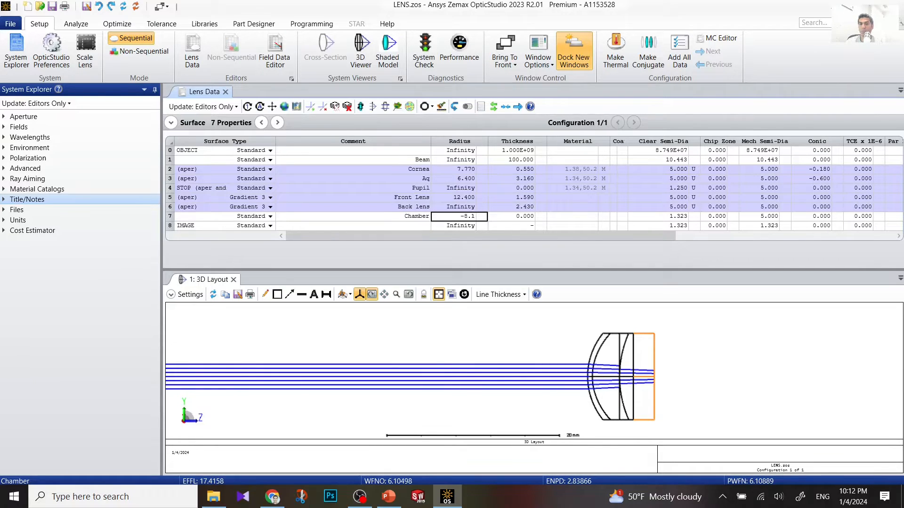
key("Return")
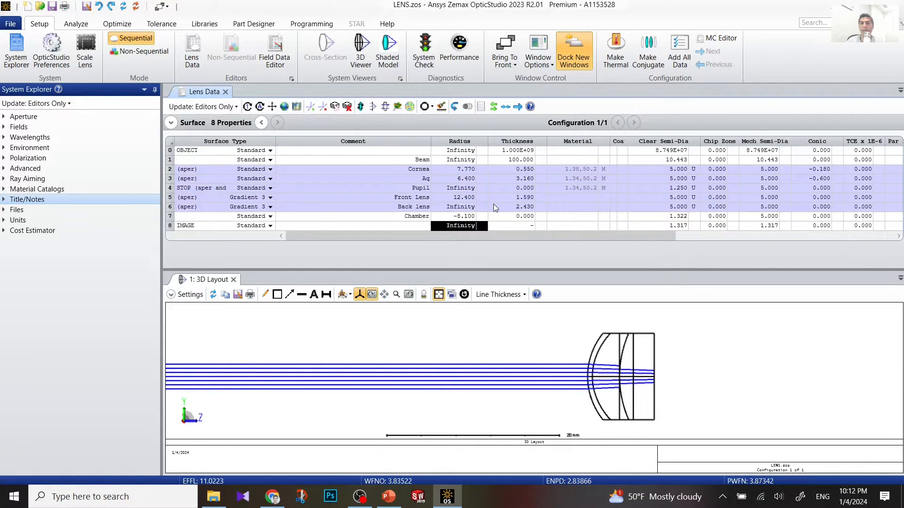
left_click(512, 214)
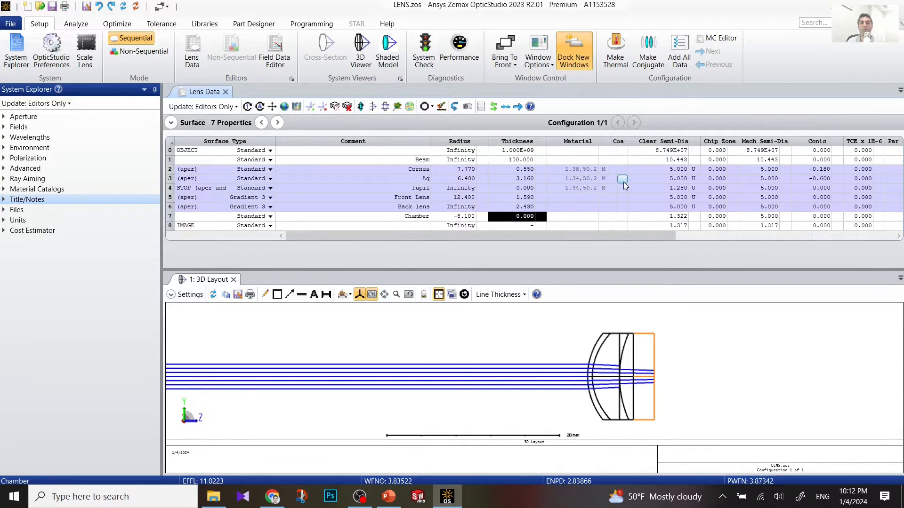
key("Tab")
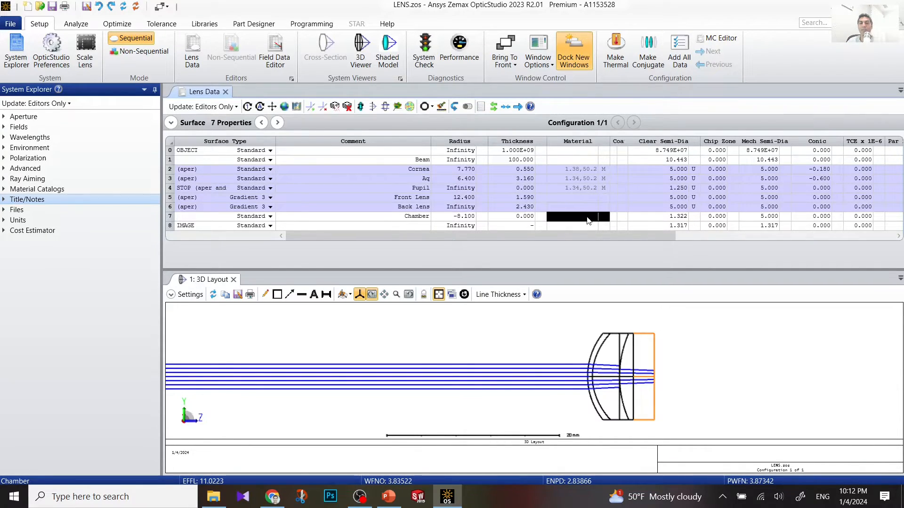
double_click(517, 219)
left_click_drag(514, 218, 549, 216)
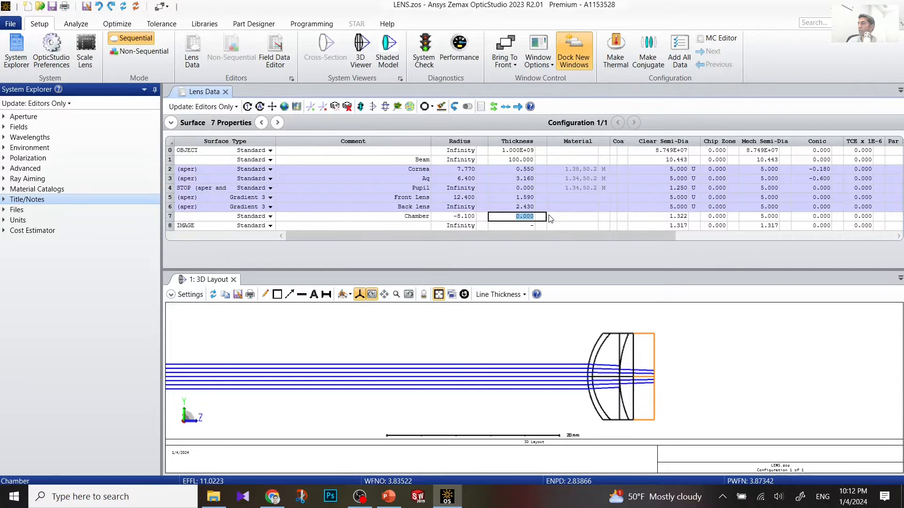
type("16")
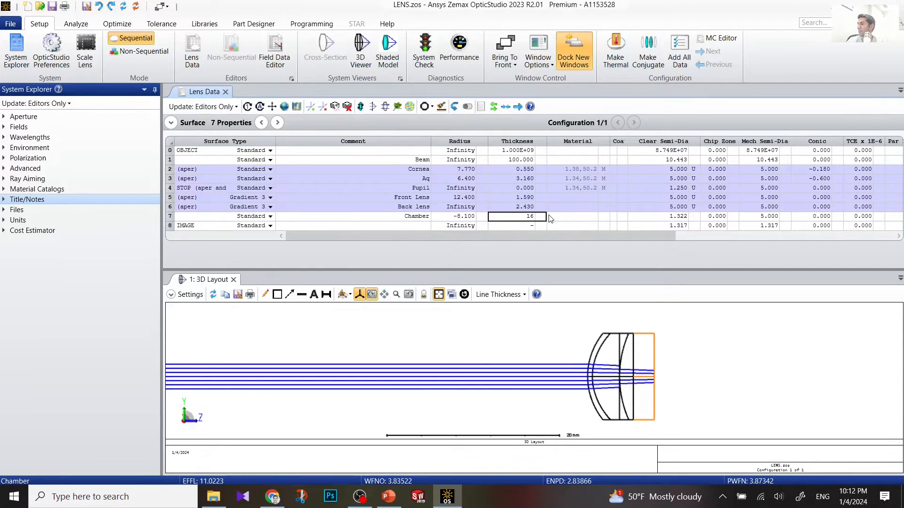
type(".23883")
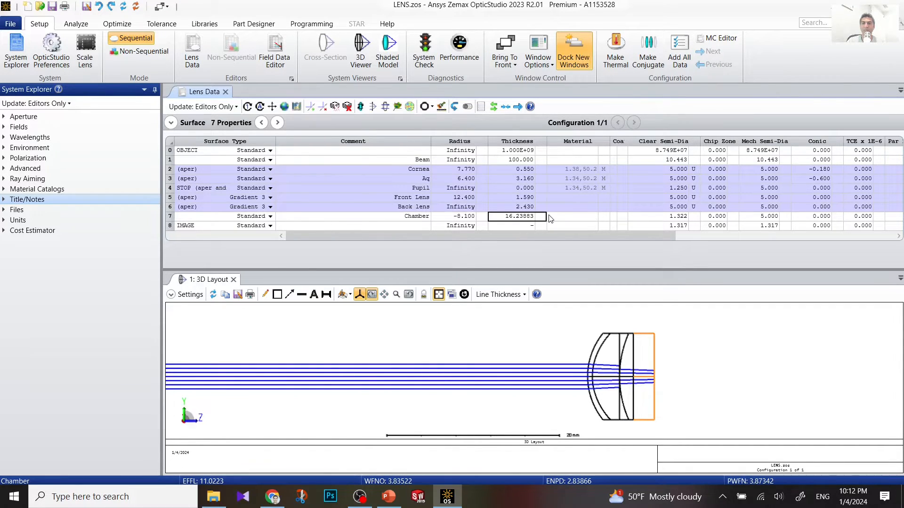
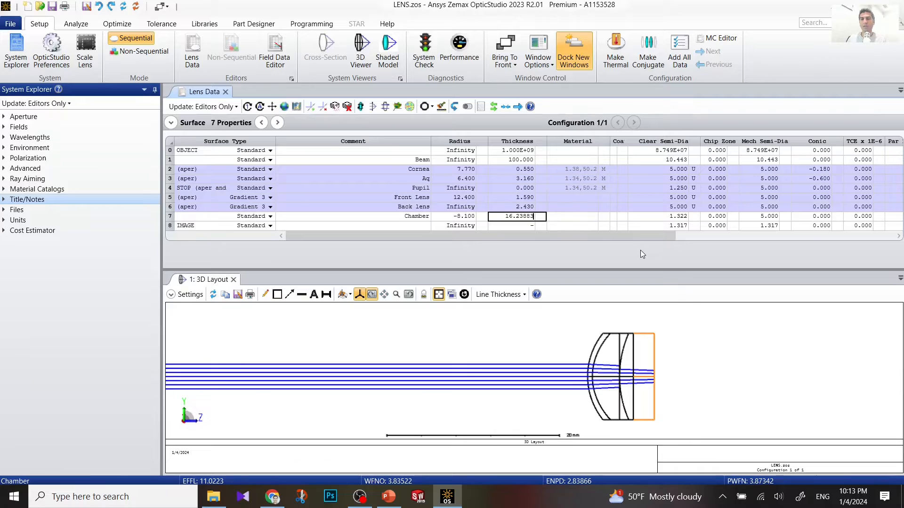
Step: Enter a fixed clear semi-diameter of 5 on the Chamber surface in row 7
left_click(669, 217)
type("5")
key("Return")
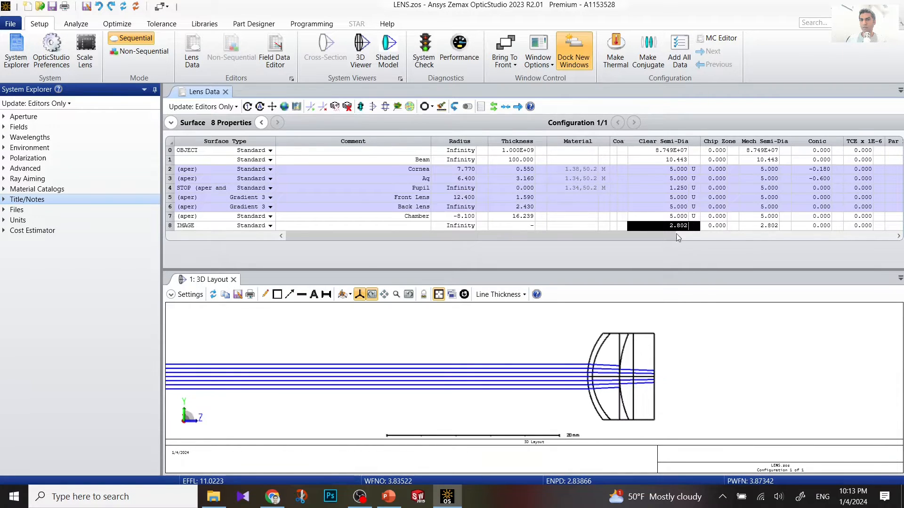
left_click(592, 207)
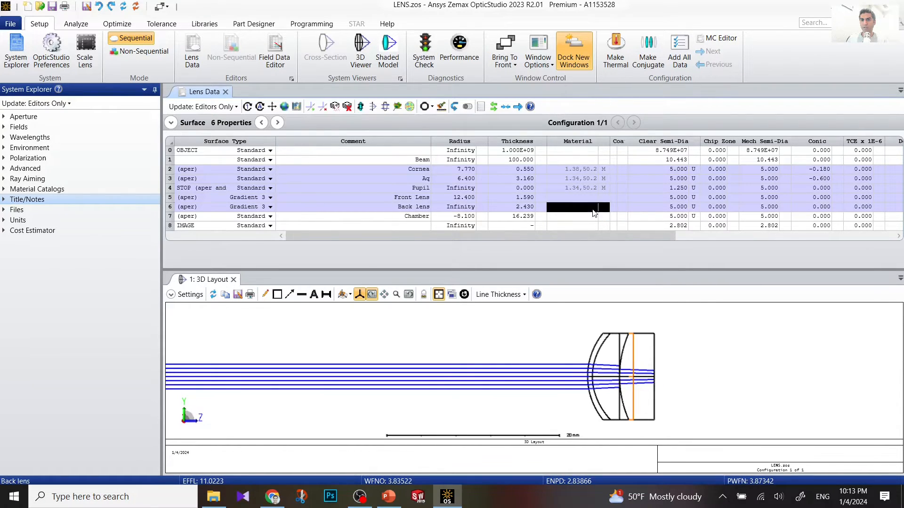
Step: Make the Chamber material a Model solve with index Nd 1.336 and Abbe Vd 50.23
left_click(603, 217)
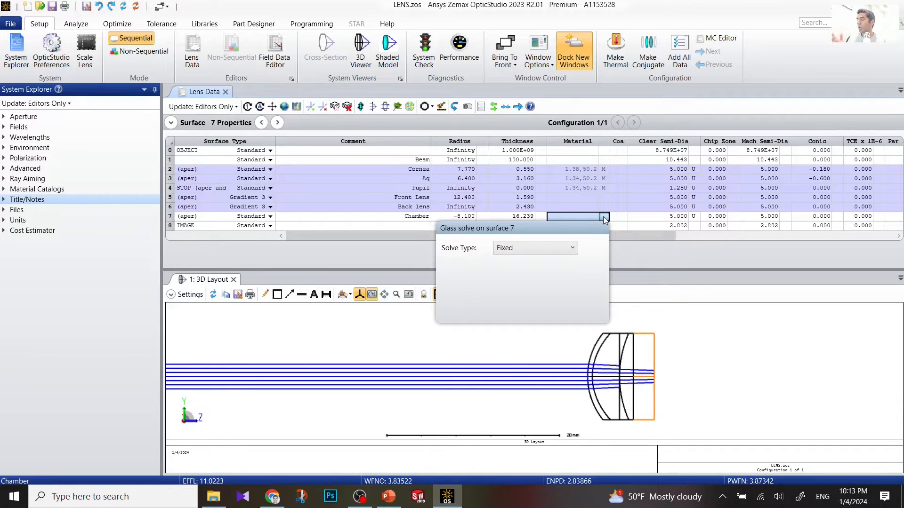
left_click(529, 250)
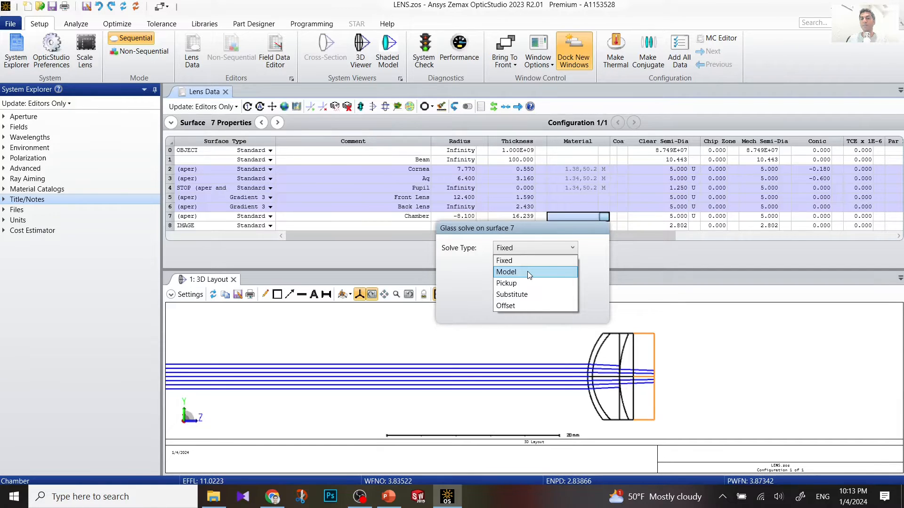
left_click(528, 272)
left_click_drag(537, 264, 492, 269)
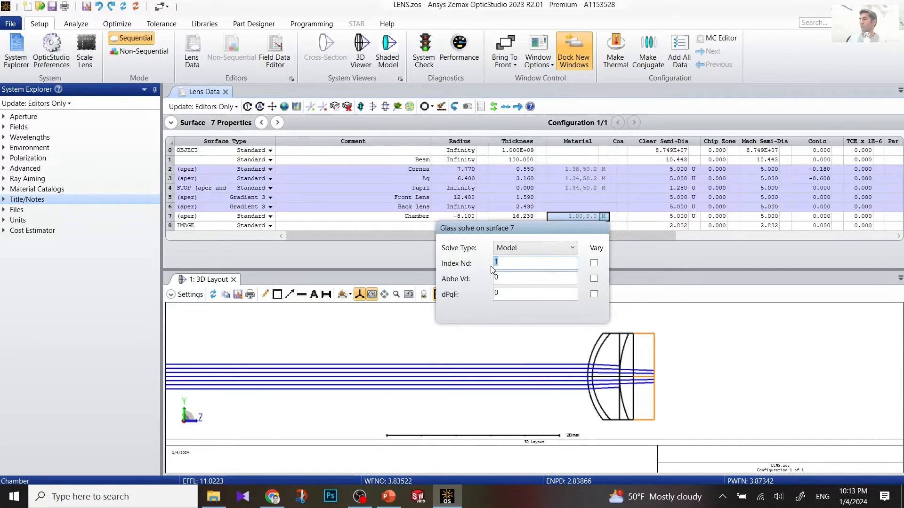
type(".336")
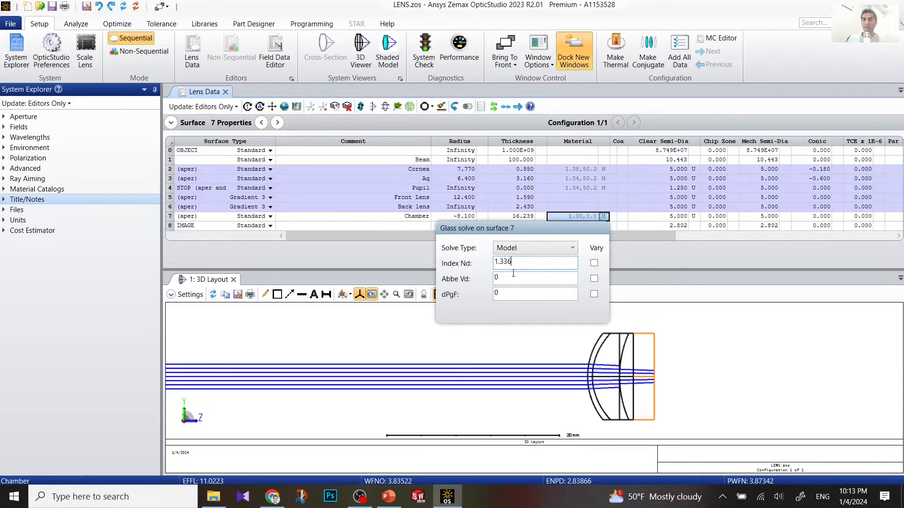
left_click(502, 277)
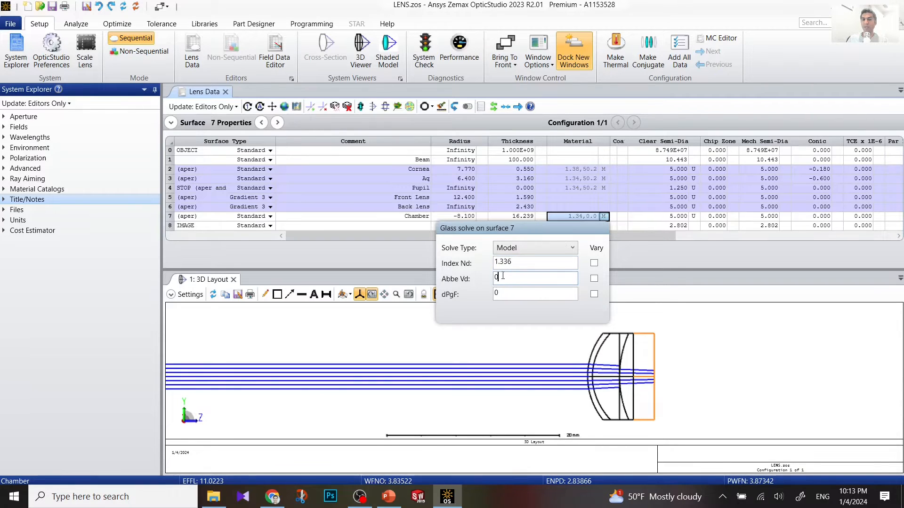
type("50.23")
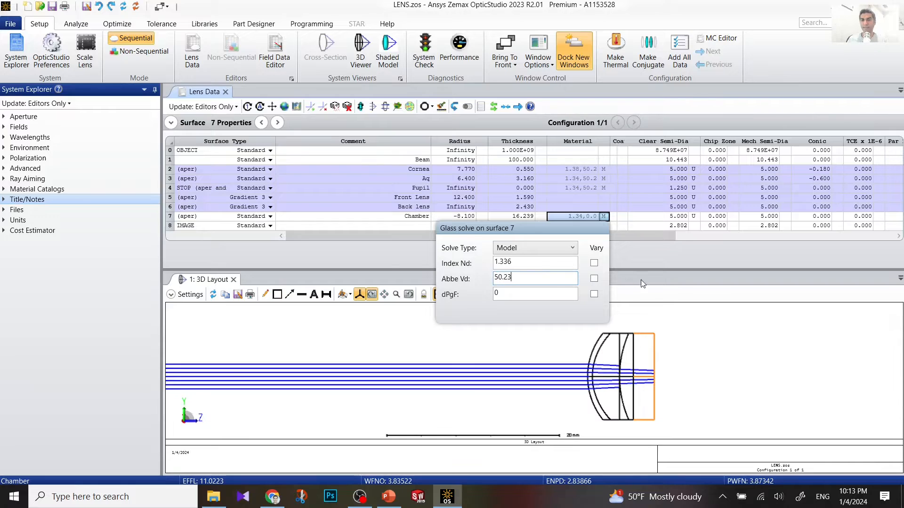
left_click(657, 271)
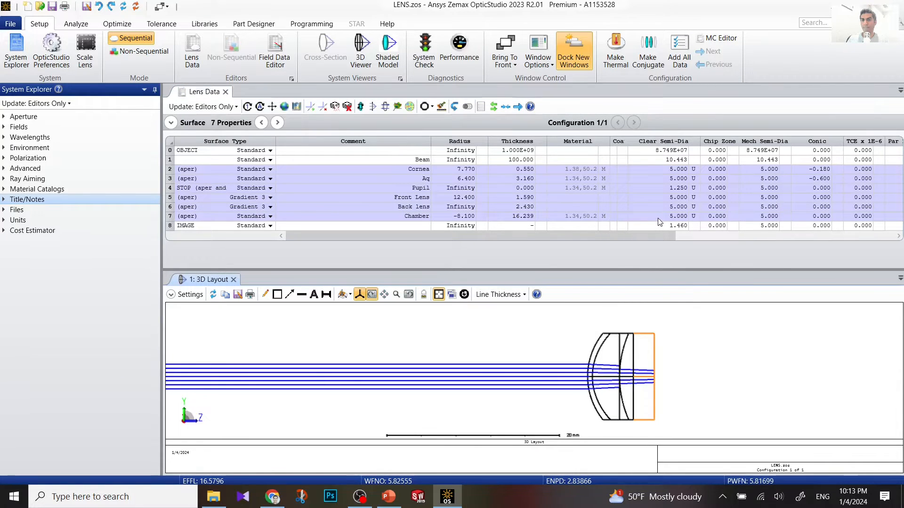
Step: Apply the model material and give the Chamber surface a 0.960 conic constant
left_click(686, 218)
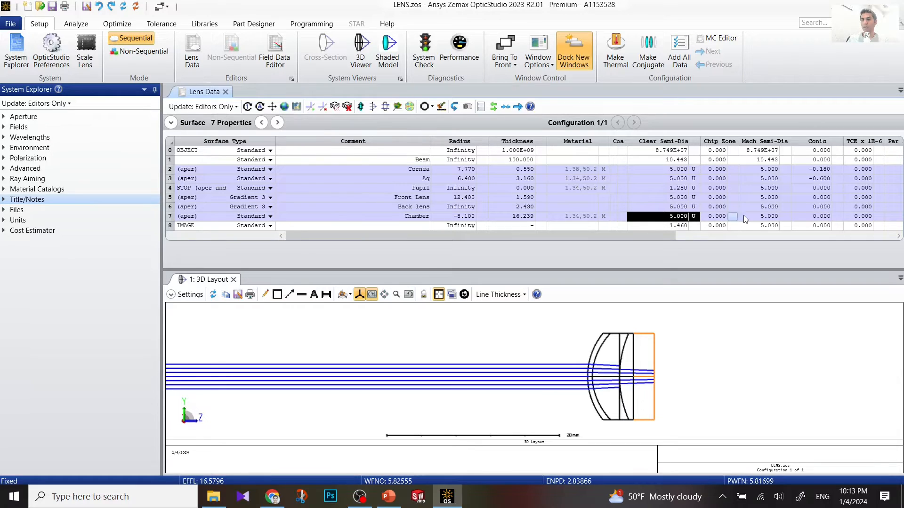
left_click(807, 217)
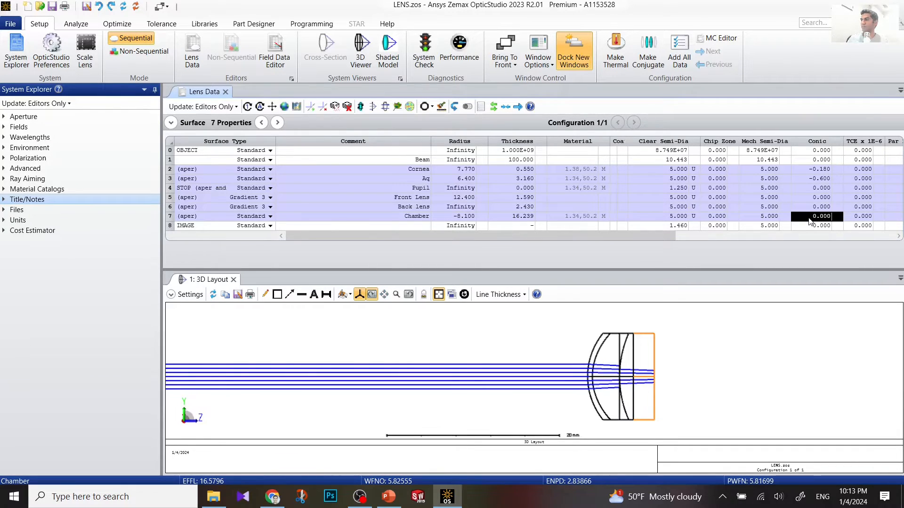
type(".96")
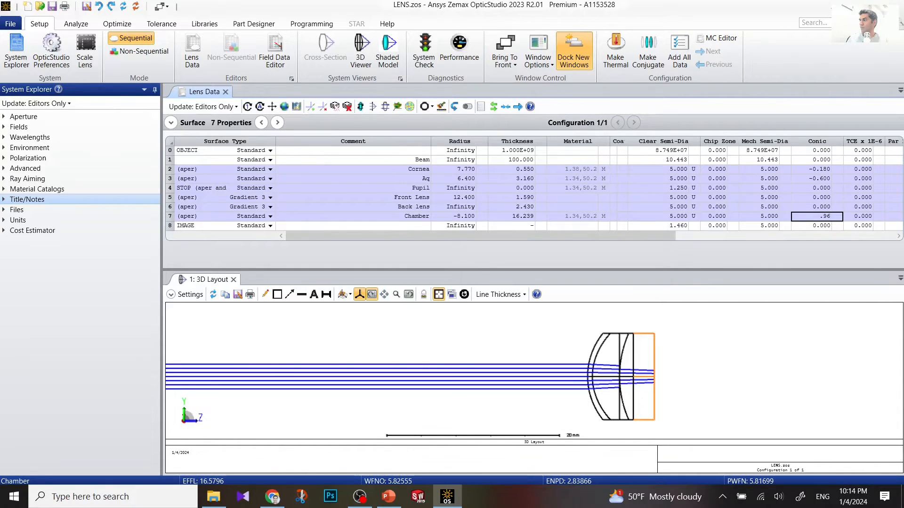
left_click(657, 359)
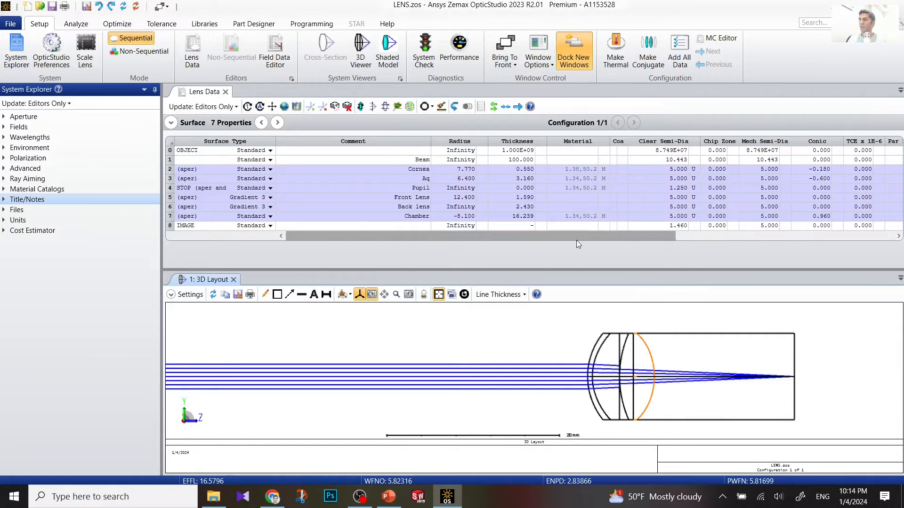
Step: Comment the image surface 'retina' and give it a -12 radius
left_click(346, 227)
type("r")
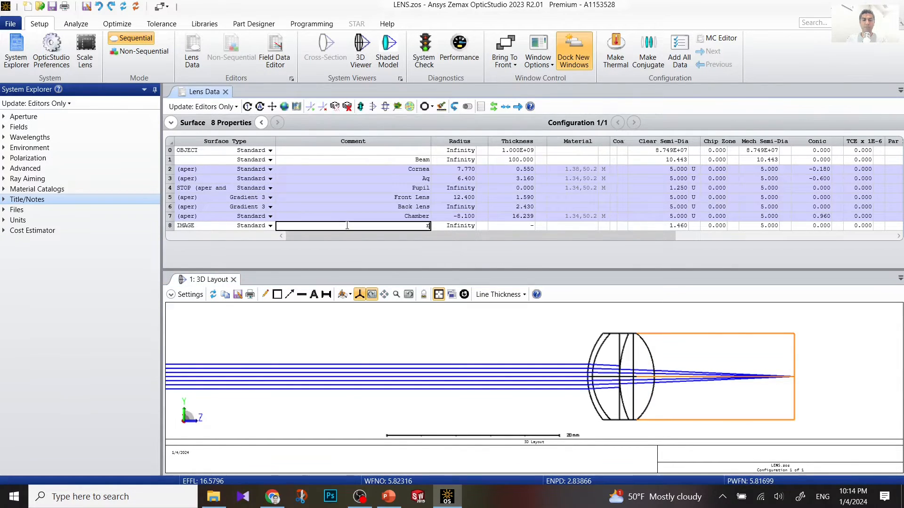
type("etina")
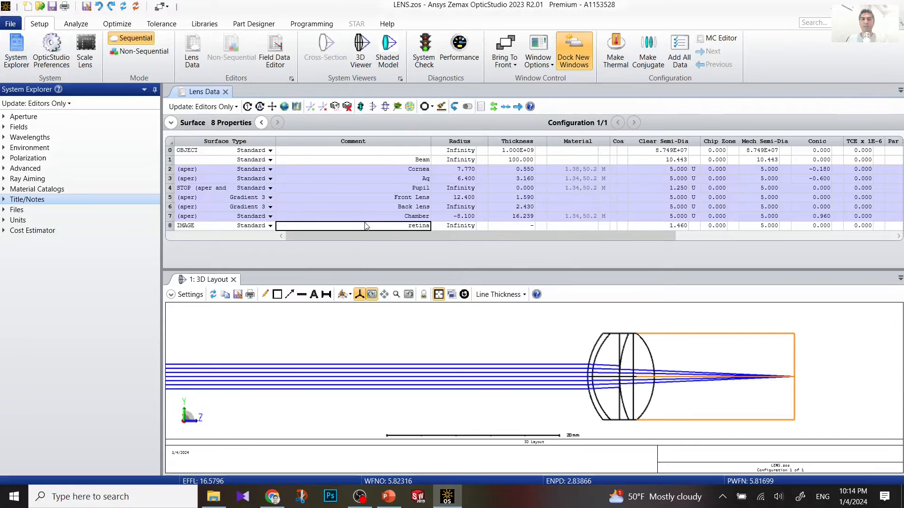
left_click(456, 227)
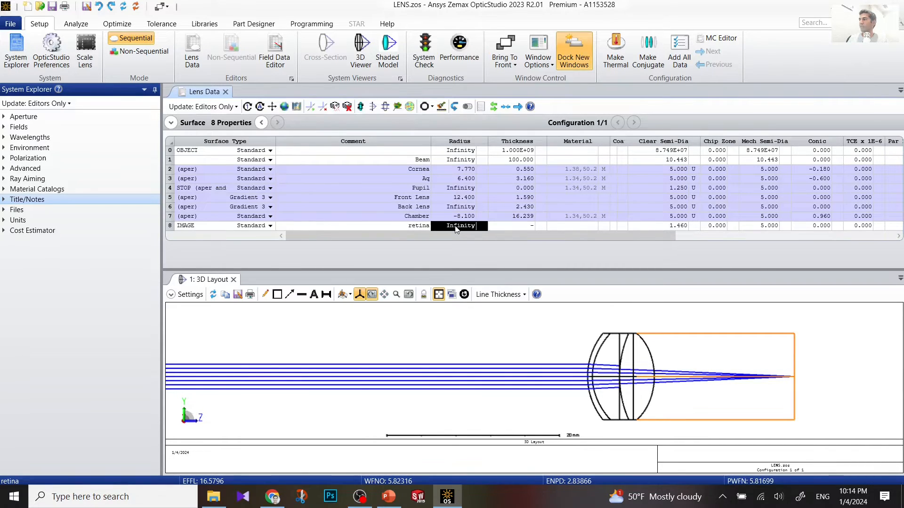
type("-12")
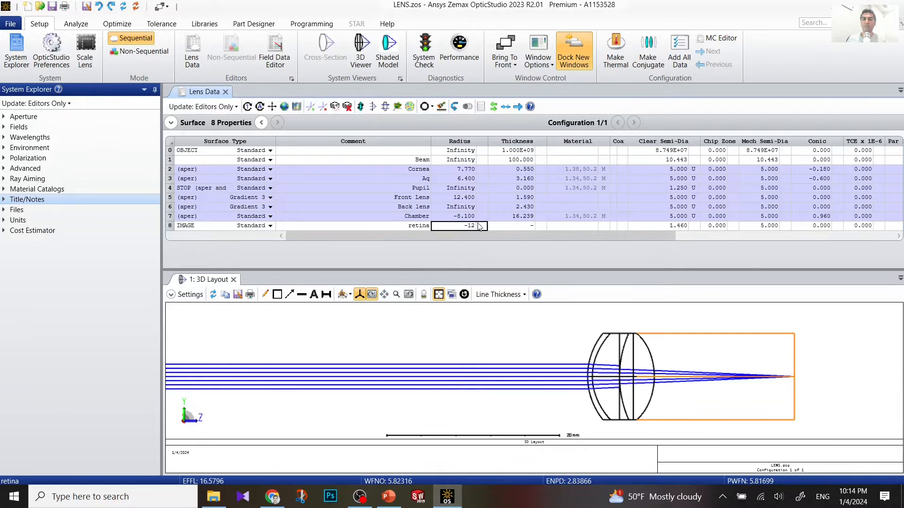
left_click(525, 227)
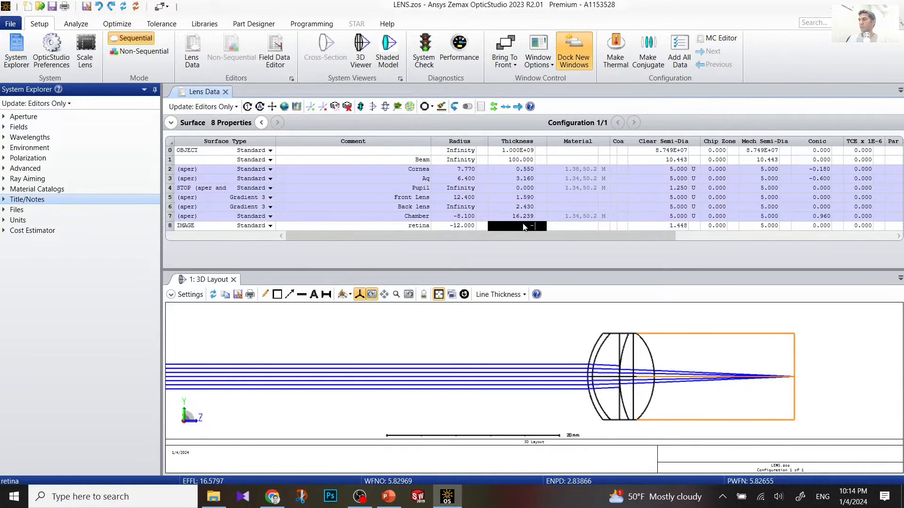
Step: Fix the retina's clear semi-diameter at 5.000 and refresh the 3D Layout
left_click_drag(555, 239, 591, 239)
left_click(612, 228)
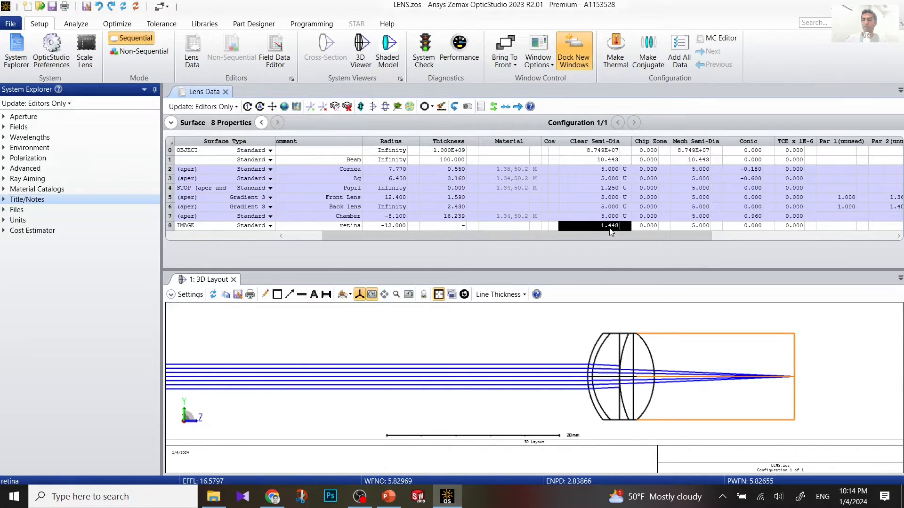
type("5")
key("Return")
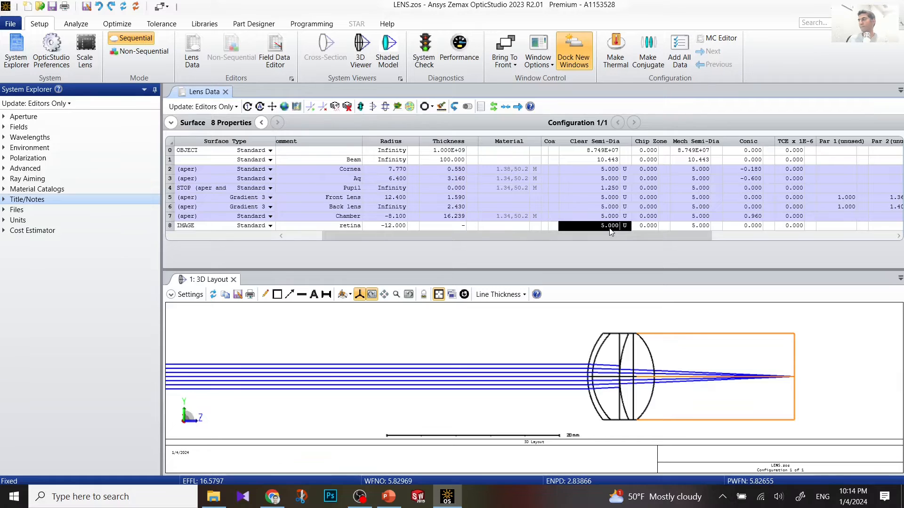
double_click(625, 342)
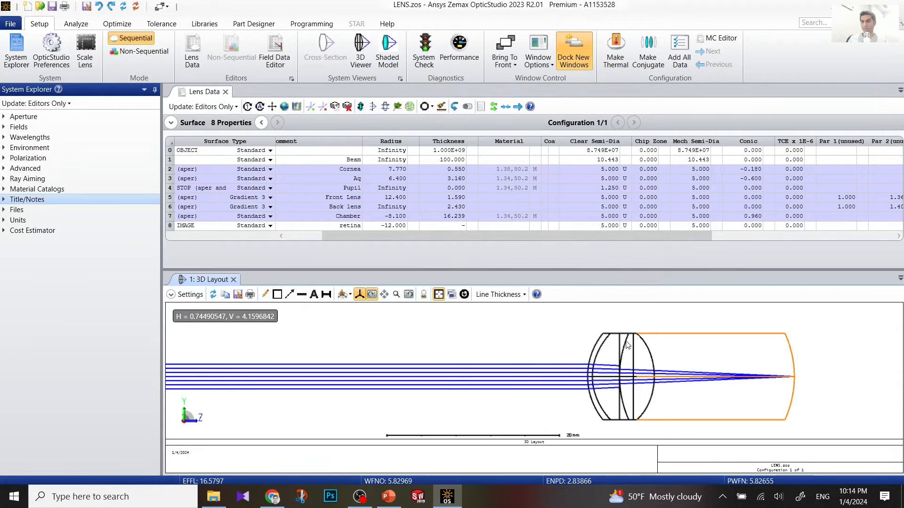
Step: Zoom and orbit the 3D layout to view the eye model tilted
scroll(807, 381, "up", 10)
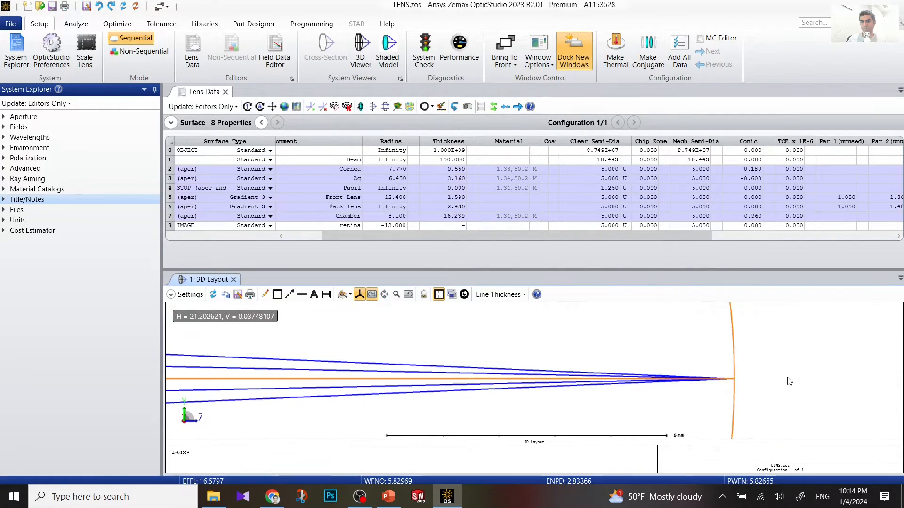
scroll(772, 385, "down", 10)
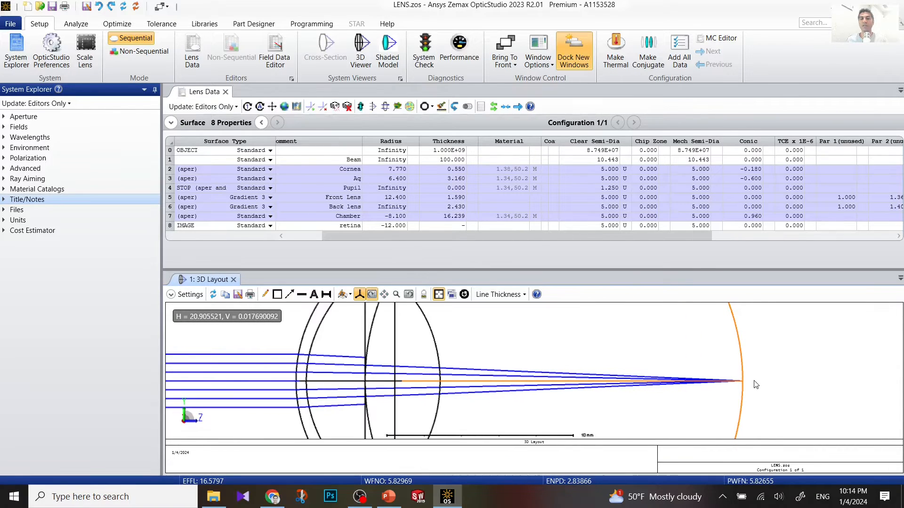
scroll(755, 384, "down", 2)
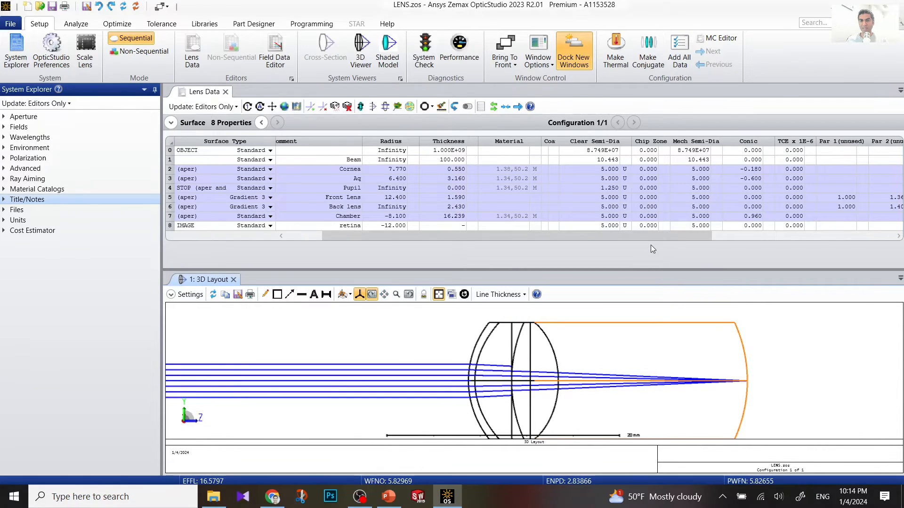
mouse_move(638, 237)
left_mouse_down()
mouse_move(726, 236)
mouse_move(448, 234)
mouse_move(653, 236)
left_mouse_up()
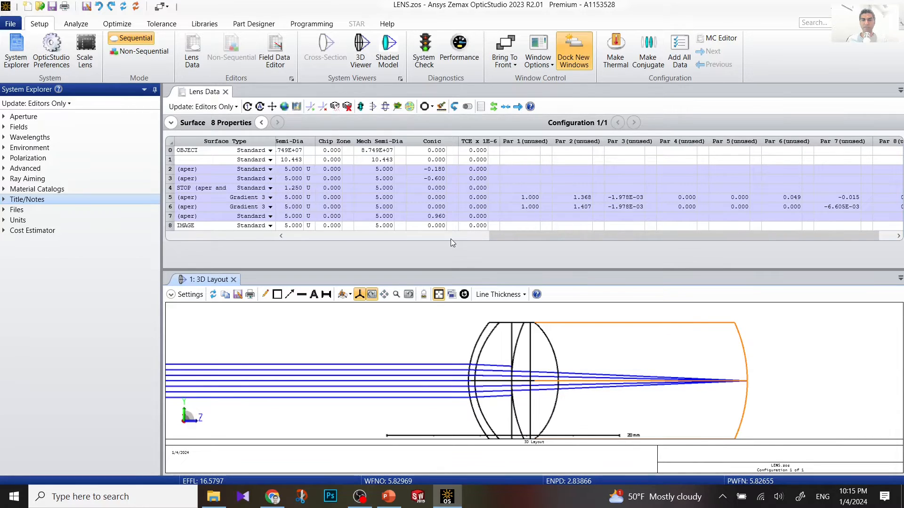
scroll(451, 367, "down", 3)
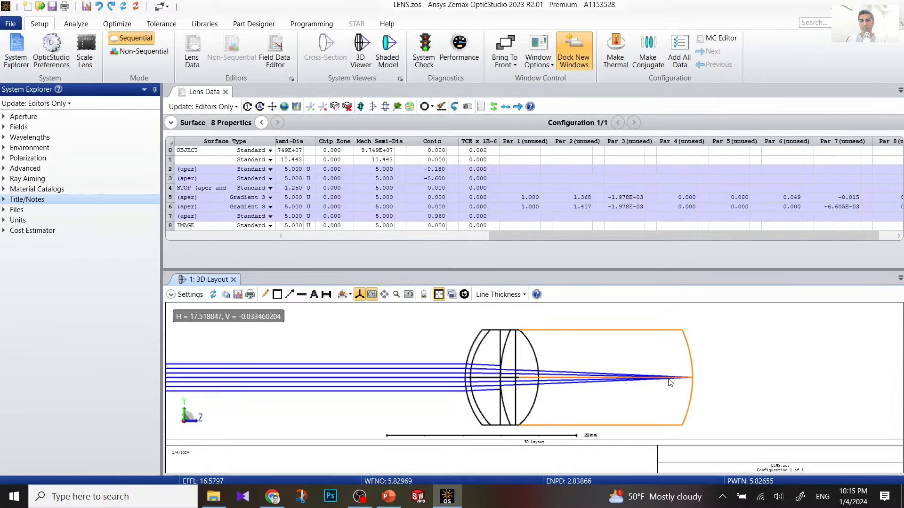
left_click_drag(488, 347, 565, 323)
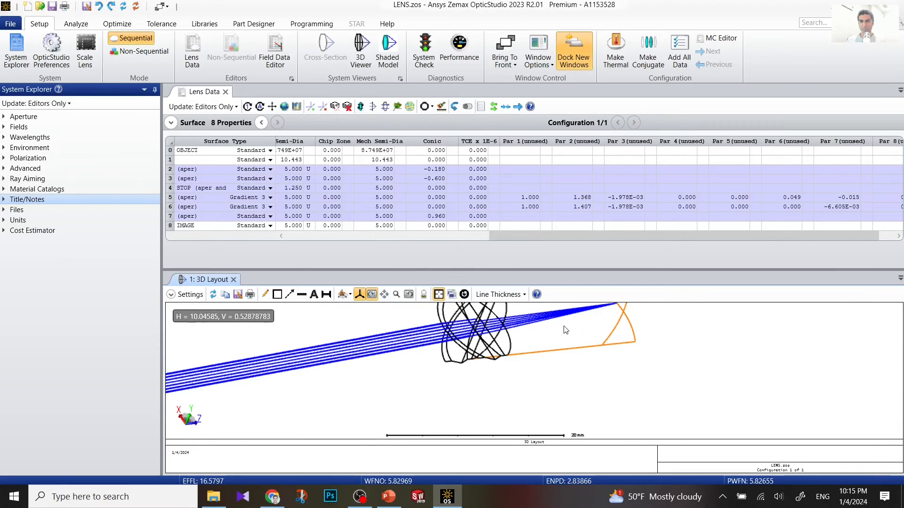
Step: Switch the layout view to X-Y, then to the Y-Z side view, zooming on the lens
left_click(355, 299)
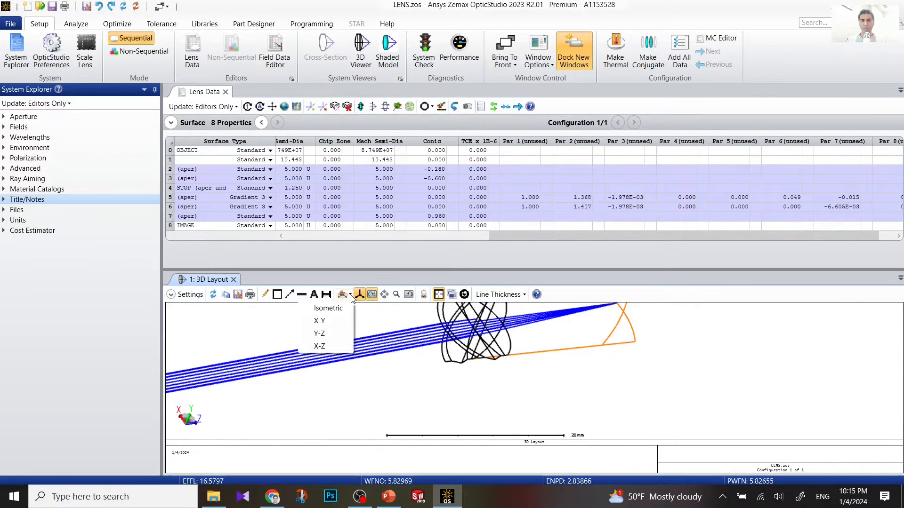
left_click(350, 320)
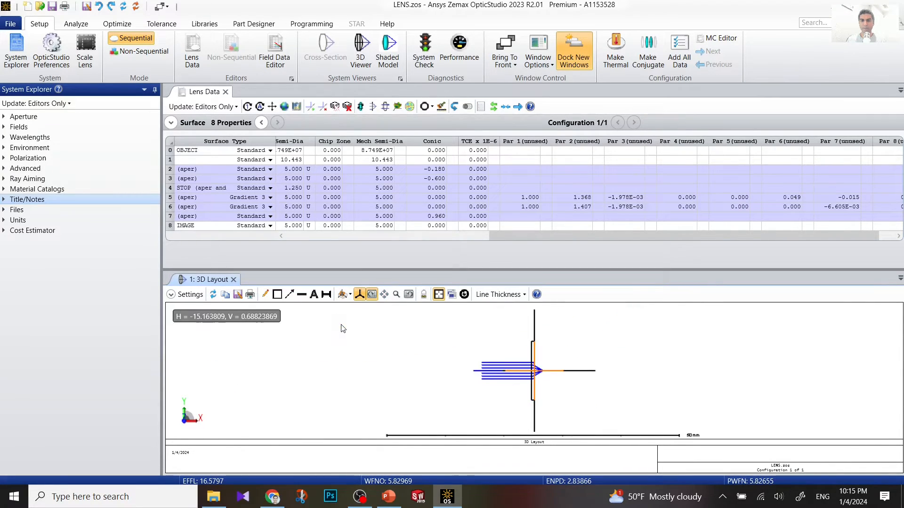
left_click(350, 295)
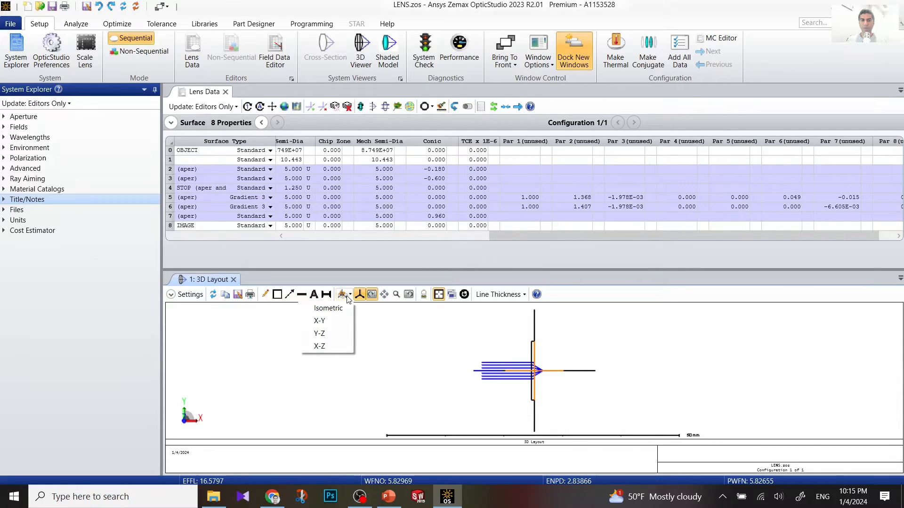
left_click(328, 336)
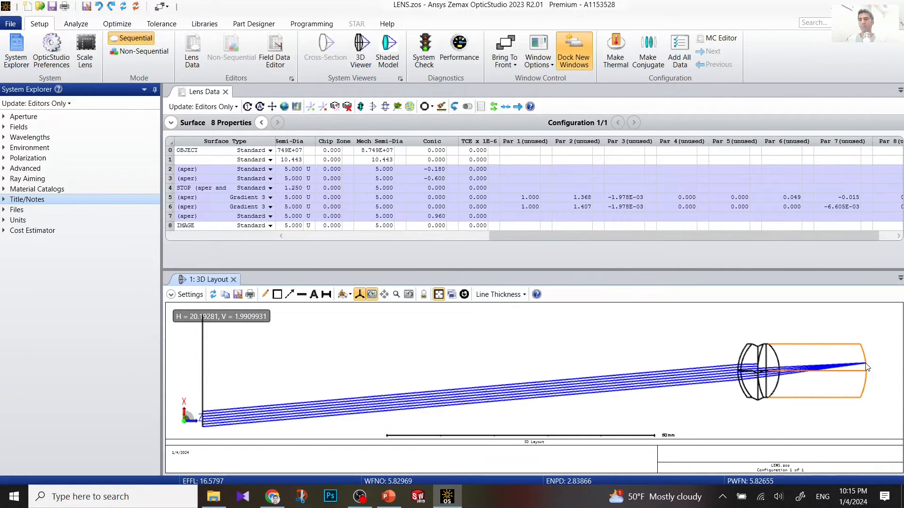
scroll(764, 385, "up", 1)
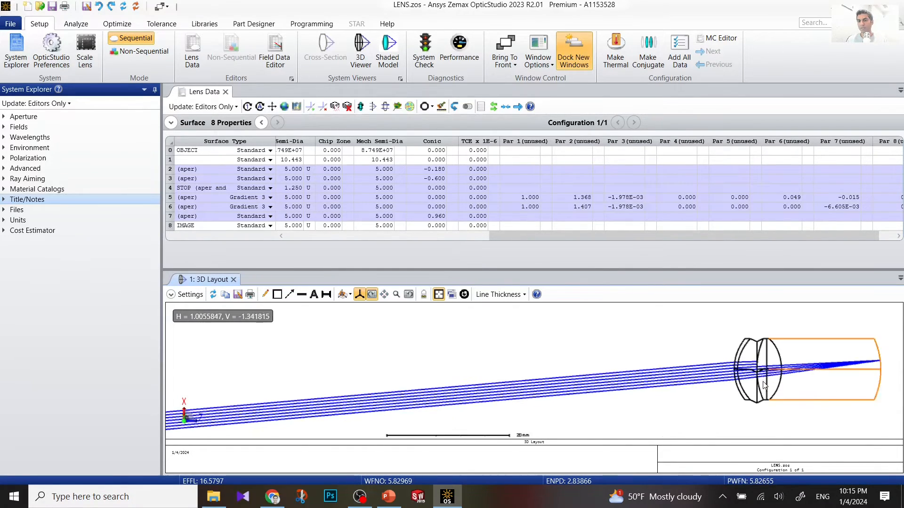
scroll(764, 386, "up", 3)
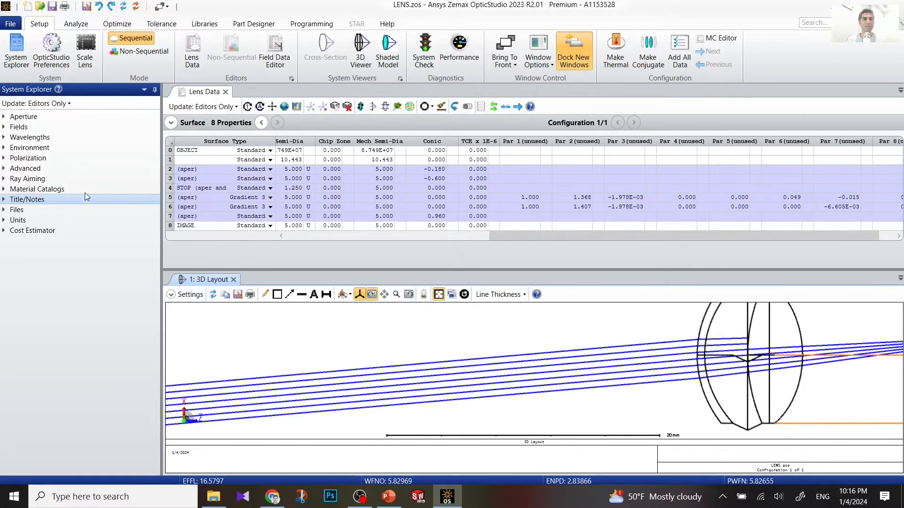
left_click(4, 181)
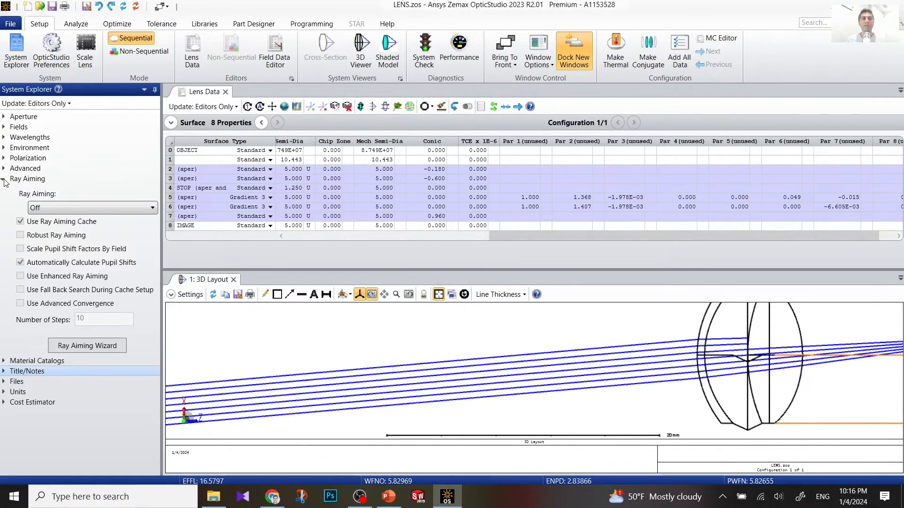
left_click(83, 208)
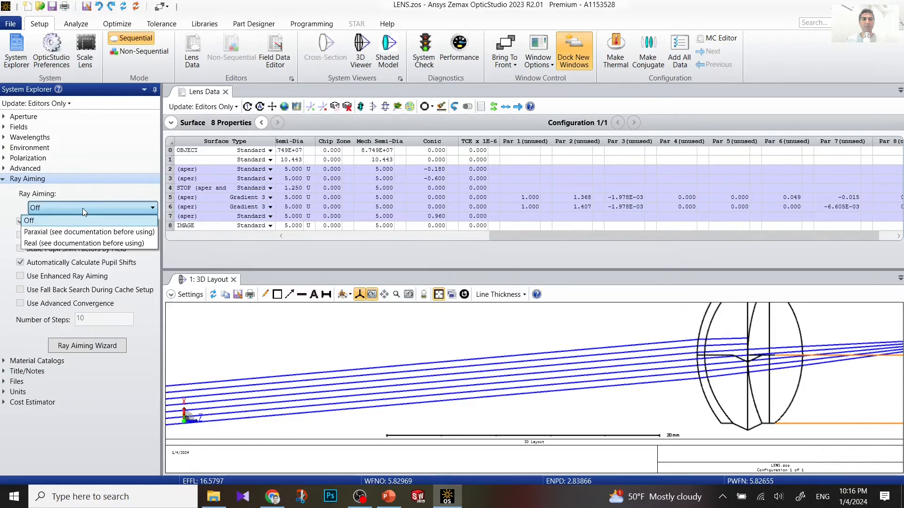
left_click(86, 232)
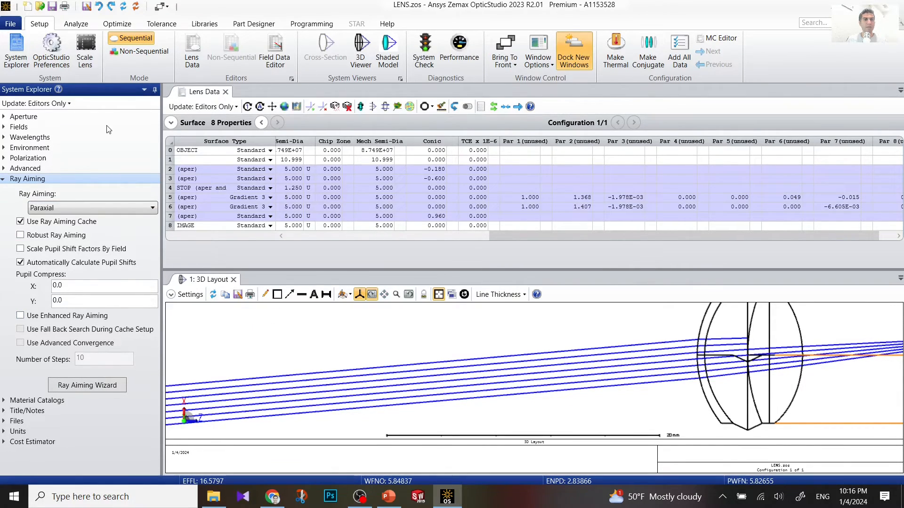
left_click(62, 209)
left_click(59, 218)
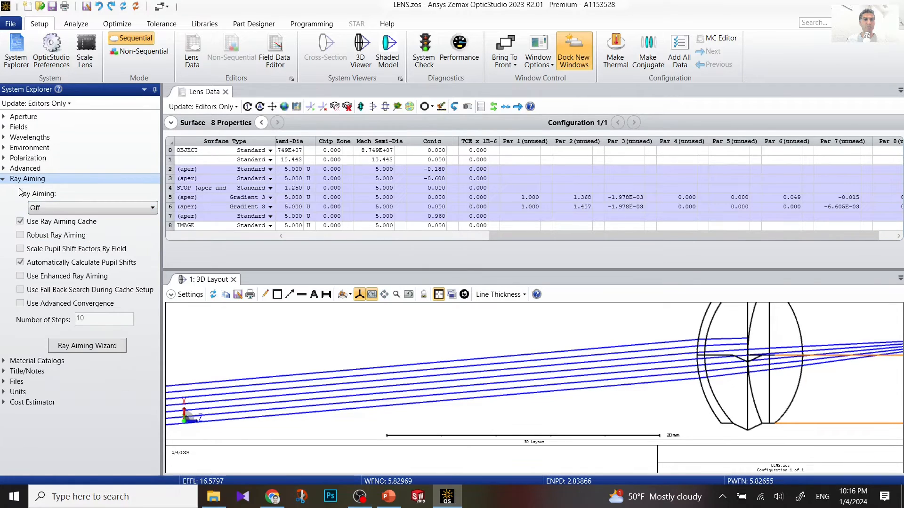
left_click(4, 179)
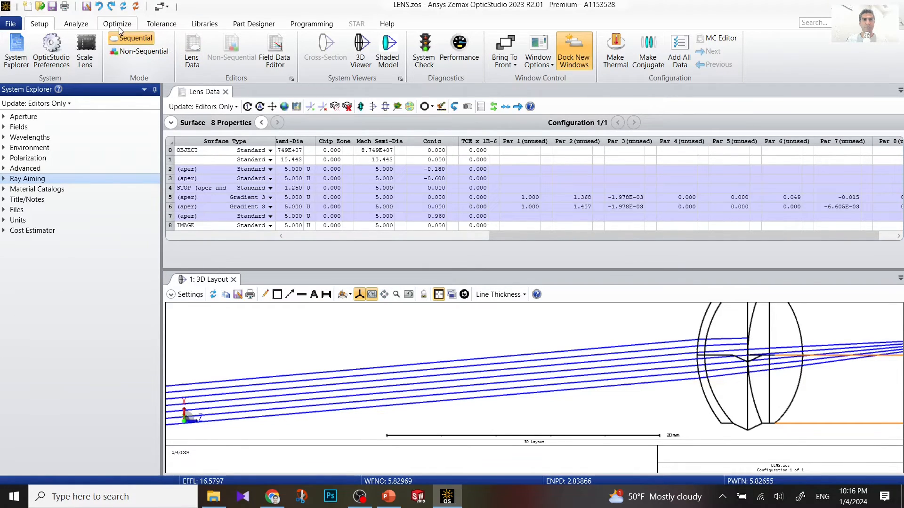
Step: Open a Pupil Aberration Fan from the Analyze tab's Aberrations analyses
left_click(76, 24)
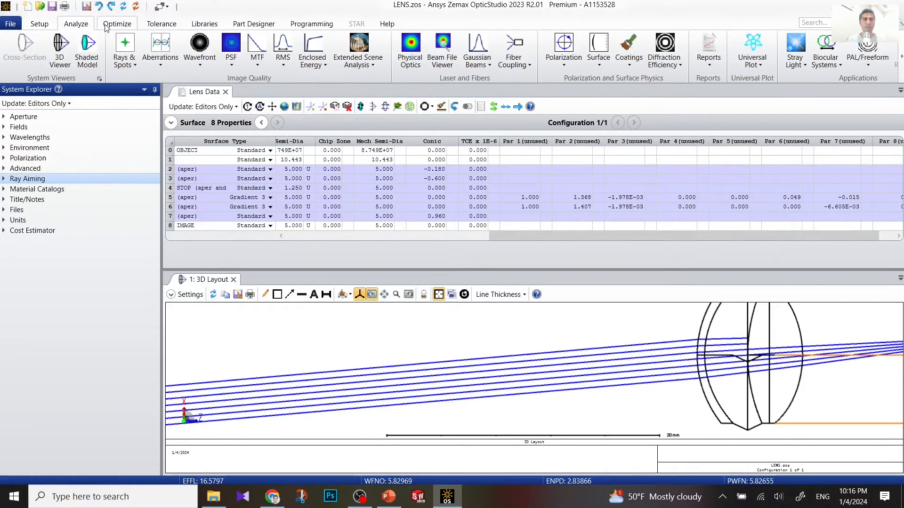
left_click(128, 62)
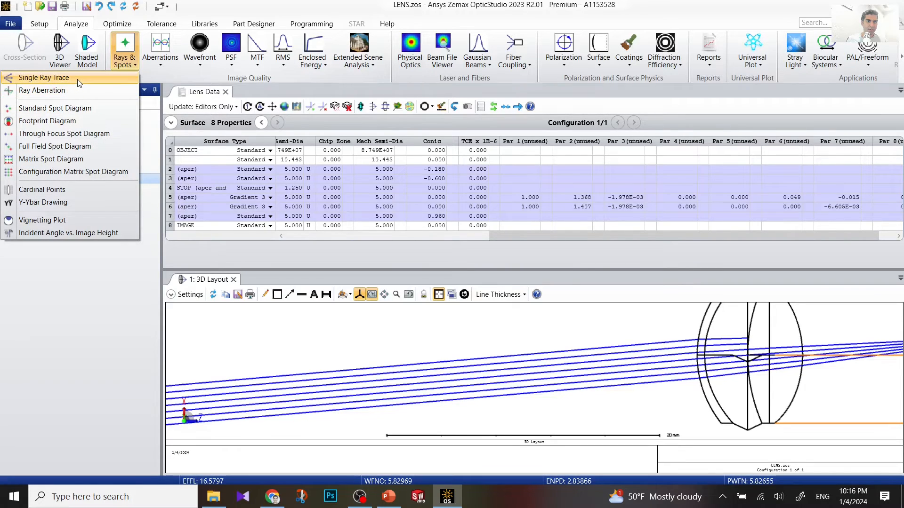
left_click(161, 61)
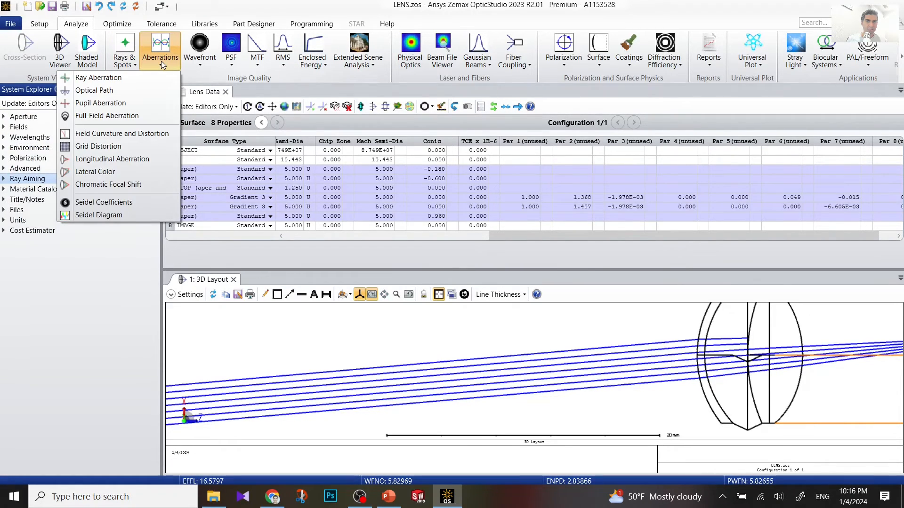
left_click(125, 104)
mouse_move(310, 401)
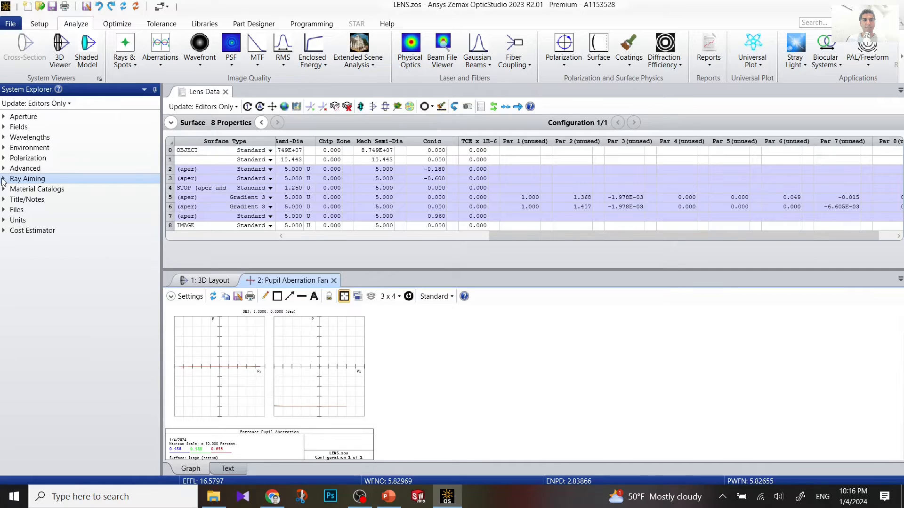
Step: Set Ray Aiming to Paraxial and refresh the pupil aberration fan to its ±1.00E-05 scale
left_click(3, 180)
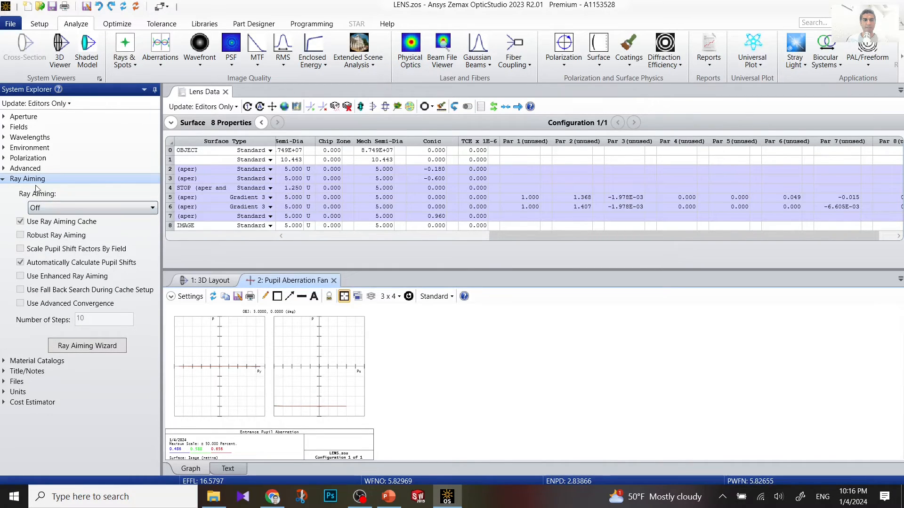
left_click(58, 207)
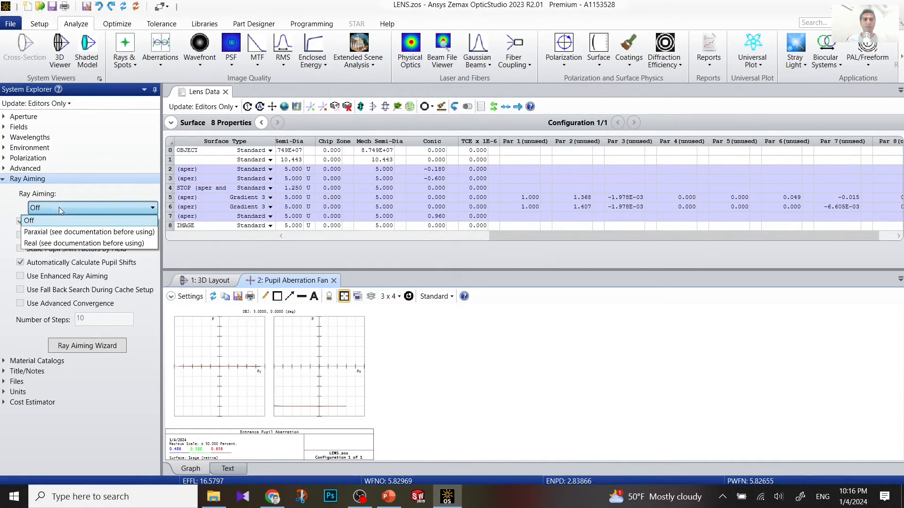
left_click(60, 233)
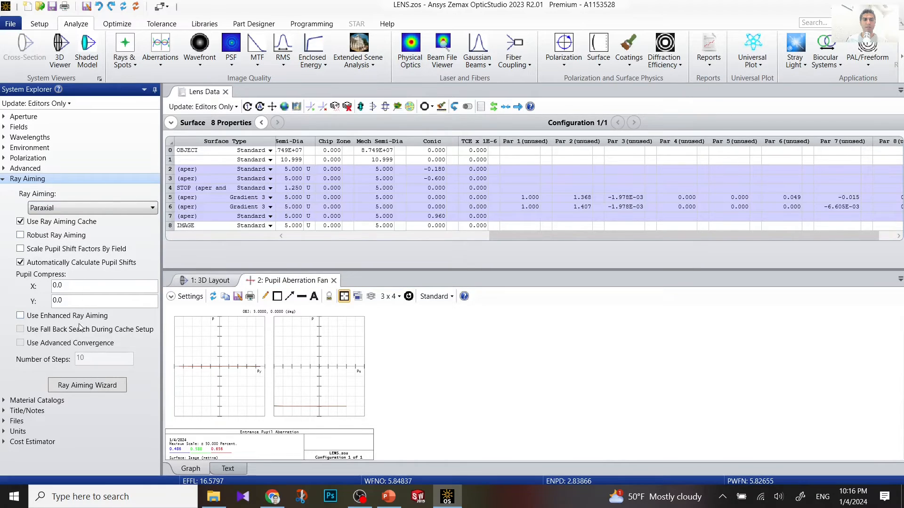
left_click(476, 389)
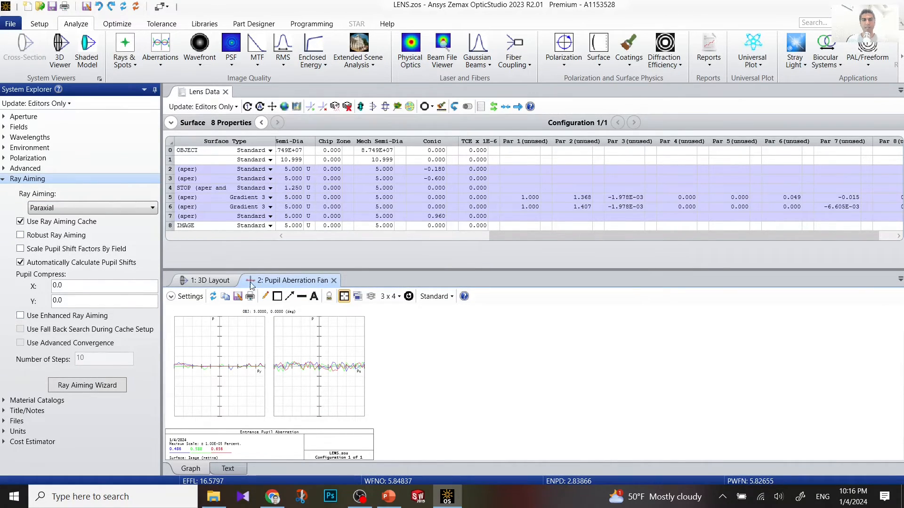
left_click(209, 280)
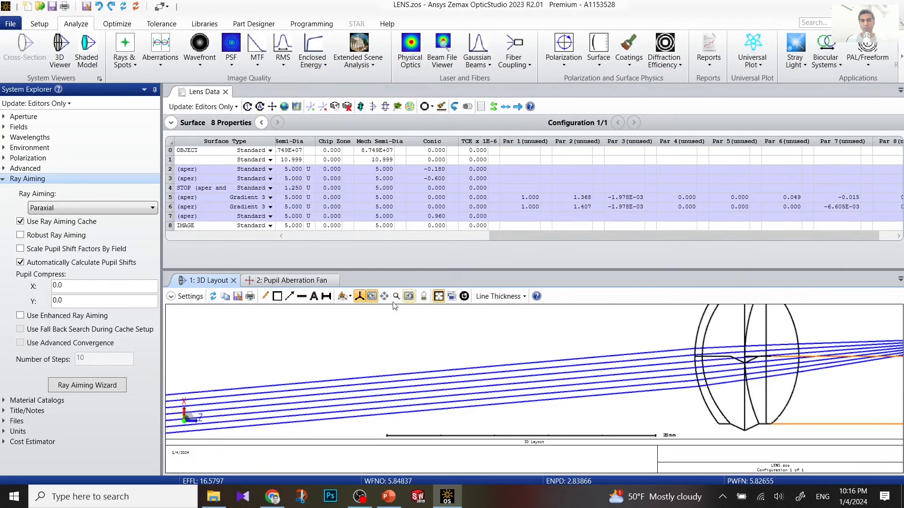
Step: Set the 3D layout to the Y-Z view and zoom on the rays
left_click(350, 297)
left_click(332, 335)
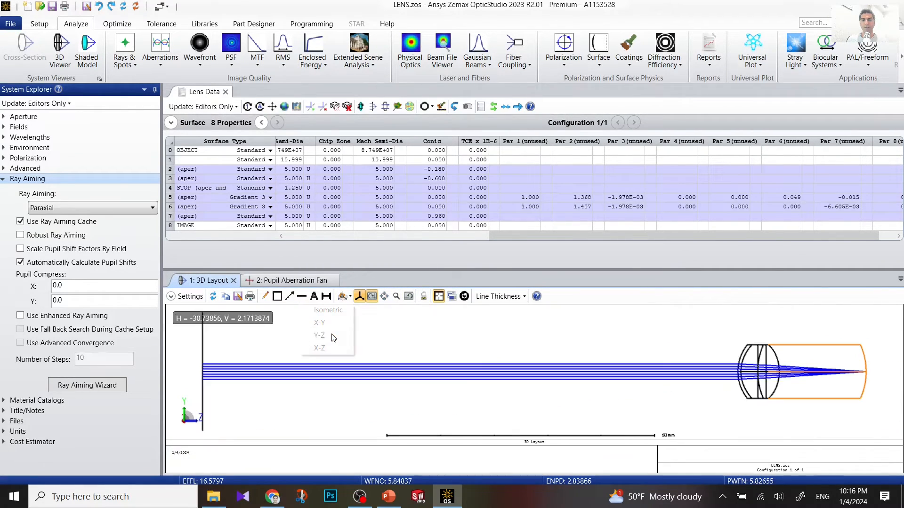
scroll(746, 356, "up", 5)
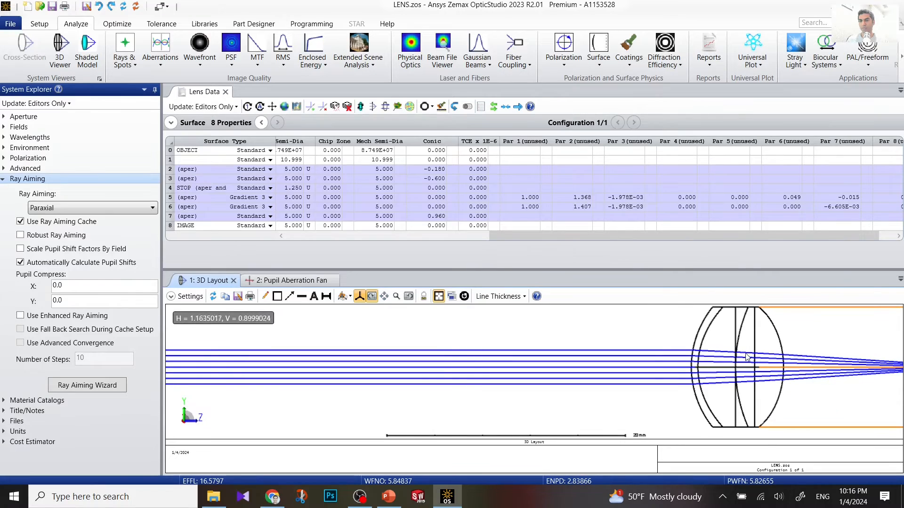
scroll(801, 360, "down", 2)
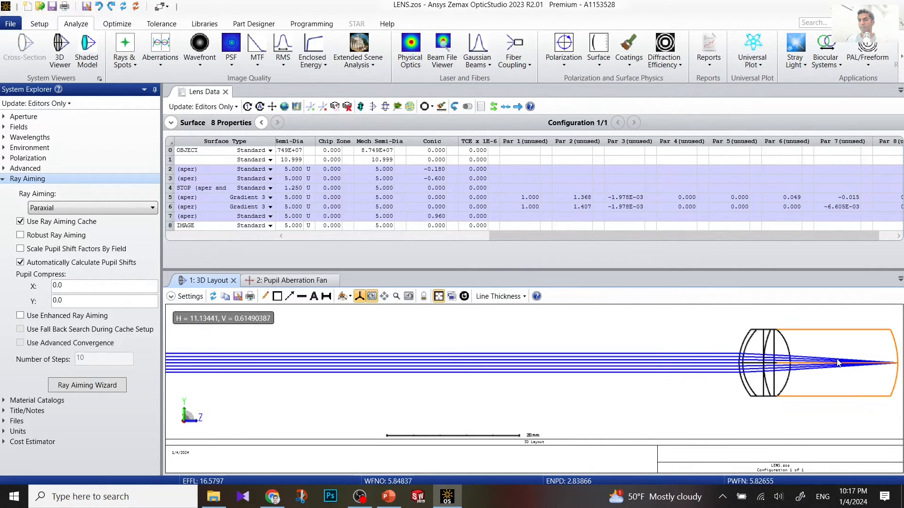
Step: Accept the 3D Layout settings and zoom on the rays converging on the retina
right_click(827, 365)
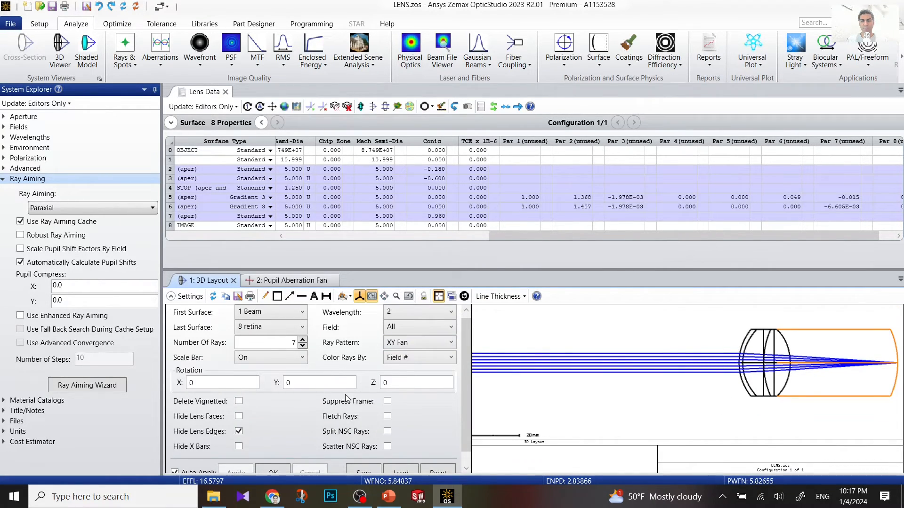
scroll(464, 385, "down", 1)
left_click(273, 456)
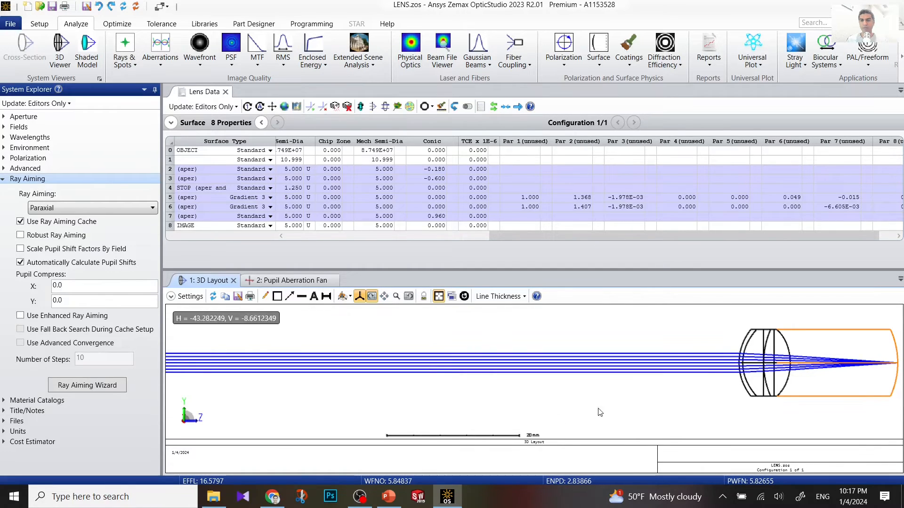
scroll(752, 363, "up", 5)
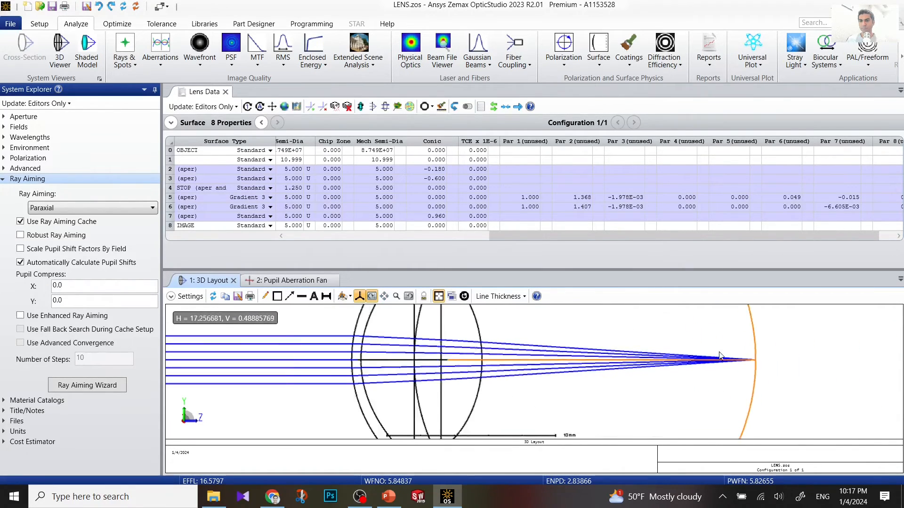
scroll(759, 363, "up", 8)
scroll(770, 368, "down", 7)
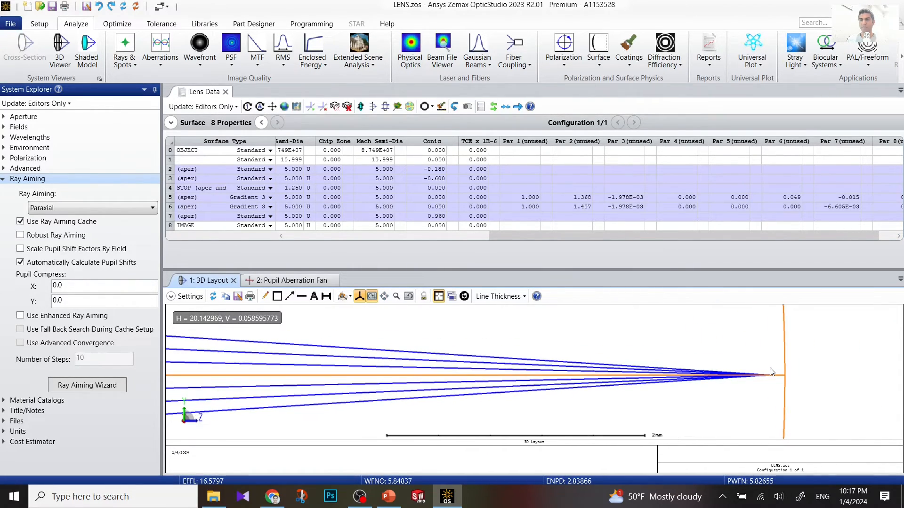
scroll(773, 372, "down", 6)
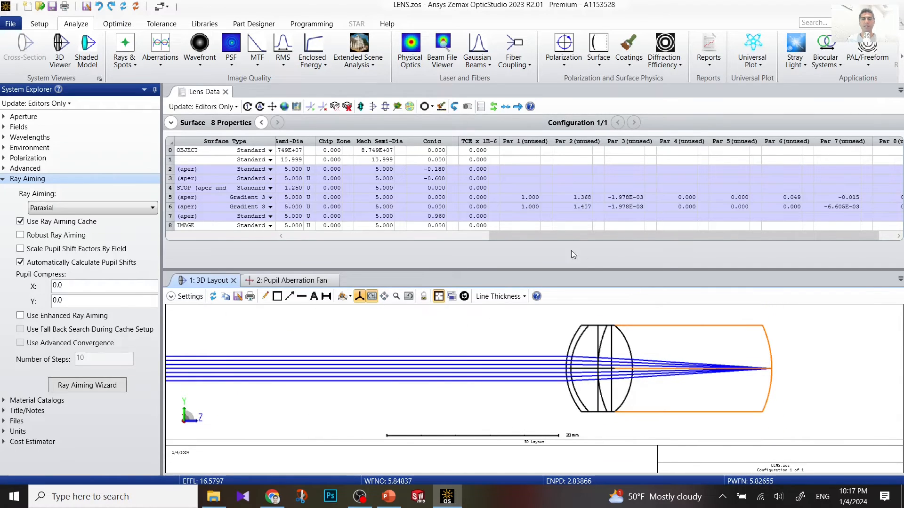
left_click(129, 57)
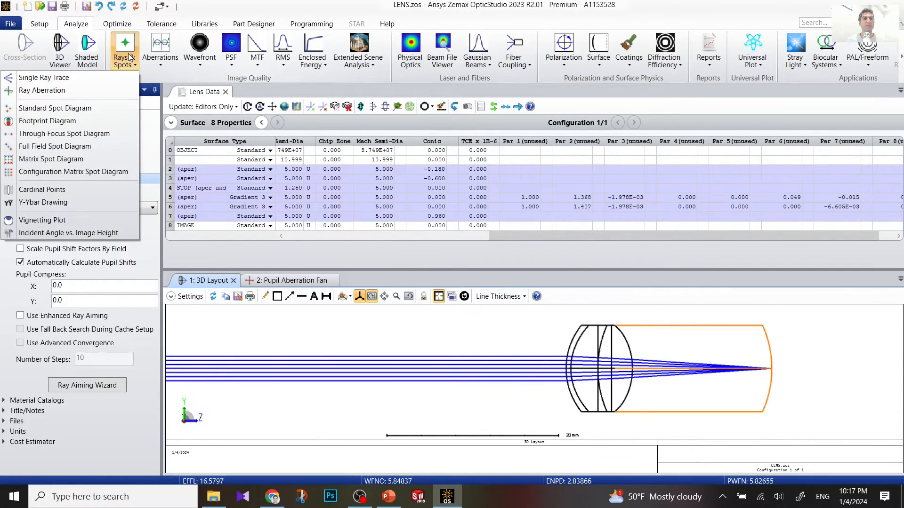
Step: Add a Standard Spot Diagram, enlarge it, and overlay the Airy disk (4.192 µm radius)
left_click(98, 111)
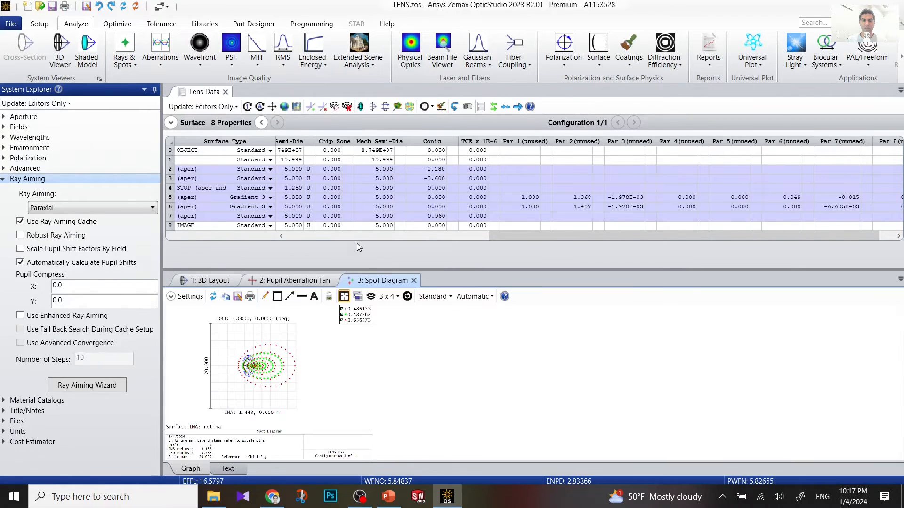
left_click_drag(476, 270, 475, 154)
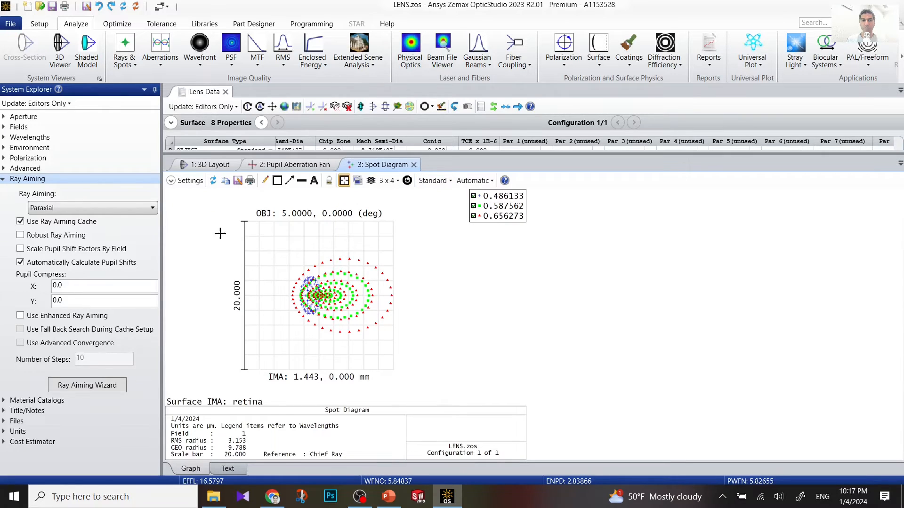
left_click(186, 181)
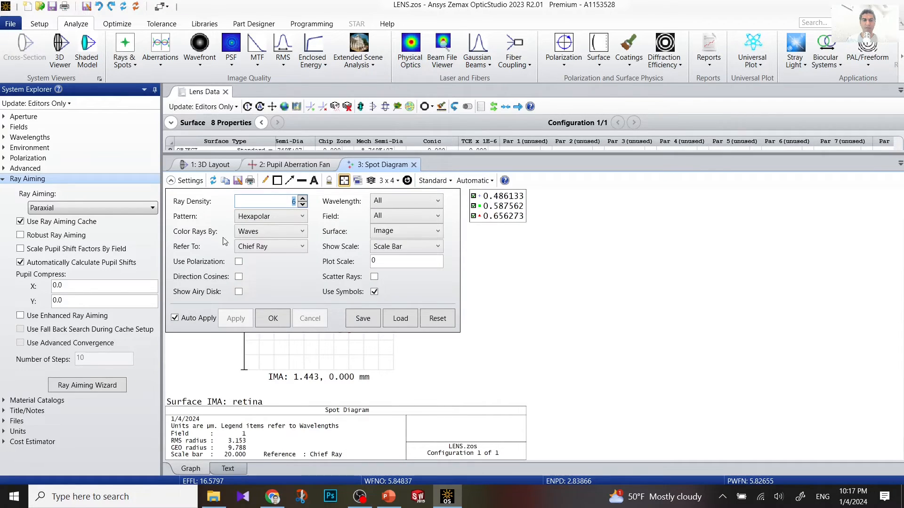
left_click(239, 292)
left_click(274, 318)
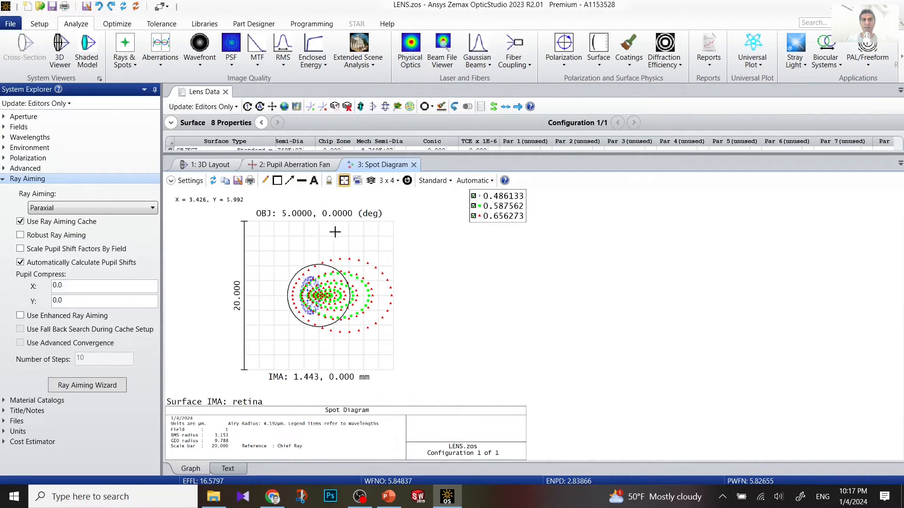
left_click(257, 55)
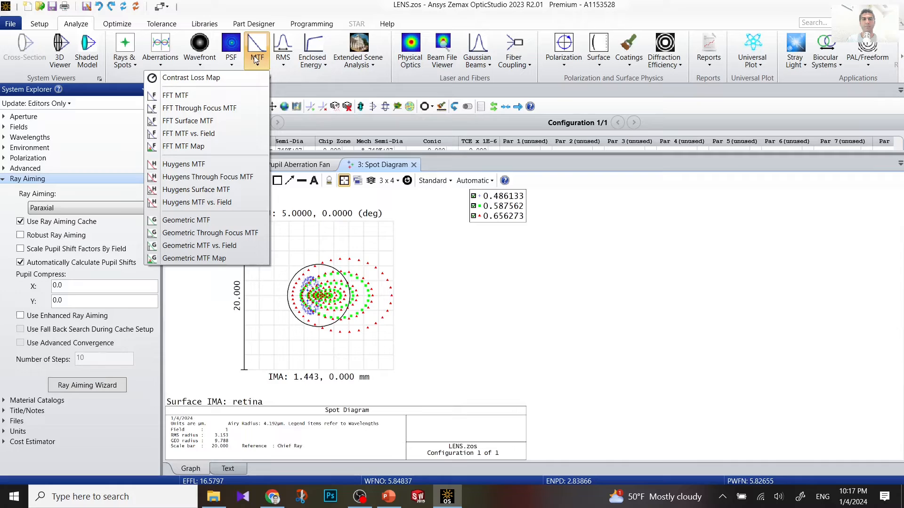
Step: Add an FFT MTF limited to 100 cycles/mm with diffraction-limit curves shown
left_click(205, 96)
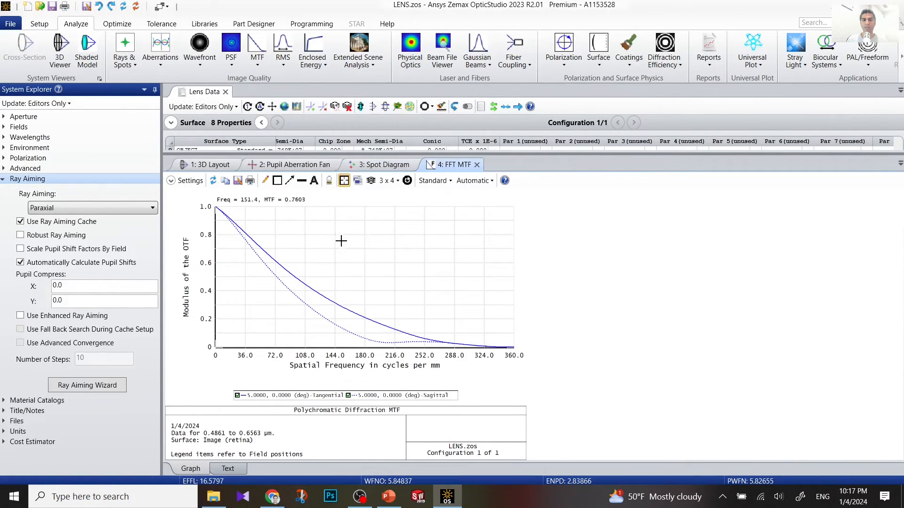
left_click(190, 182)
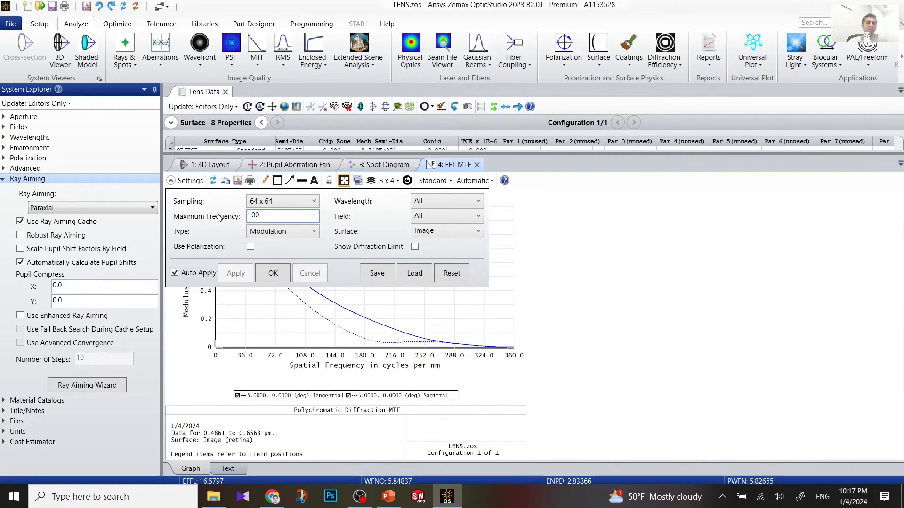
left_click(274, 273)
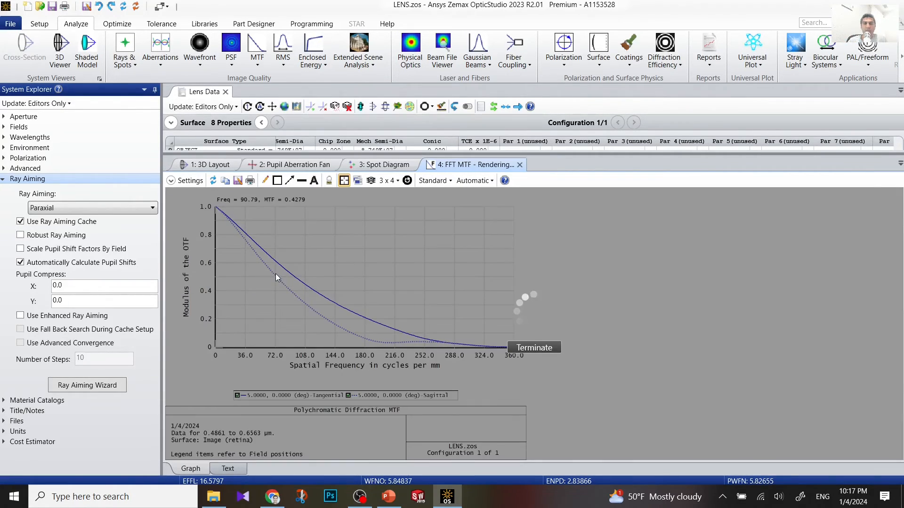
left_click(186, 181)
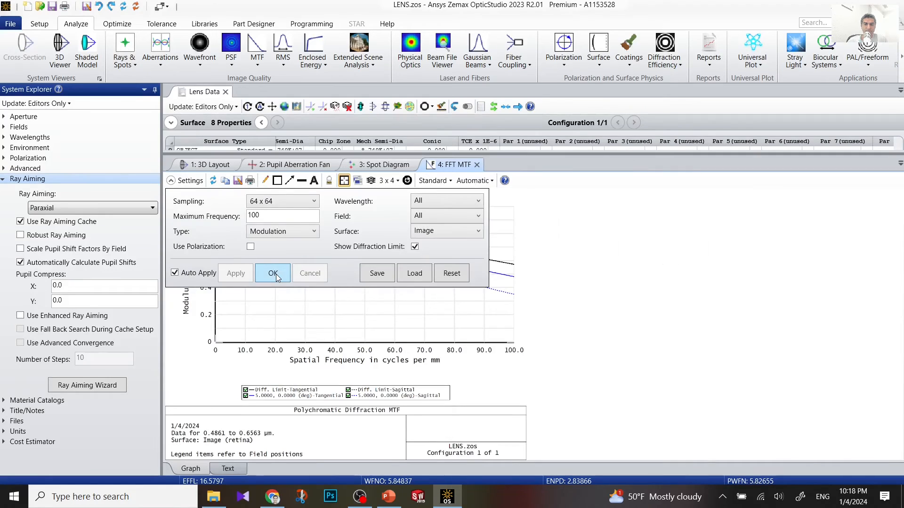
left_click(274, 274)
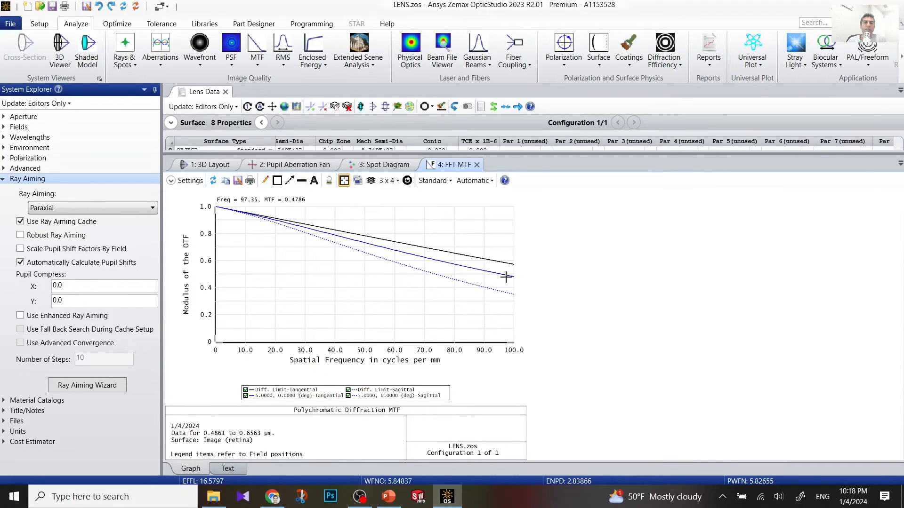
left_click(203, 165)
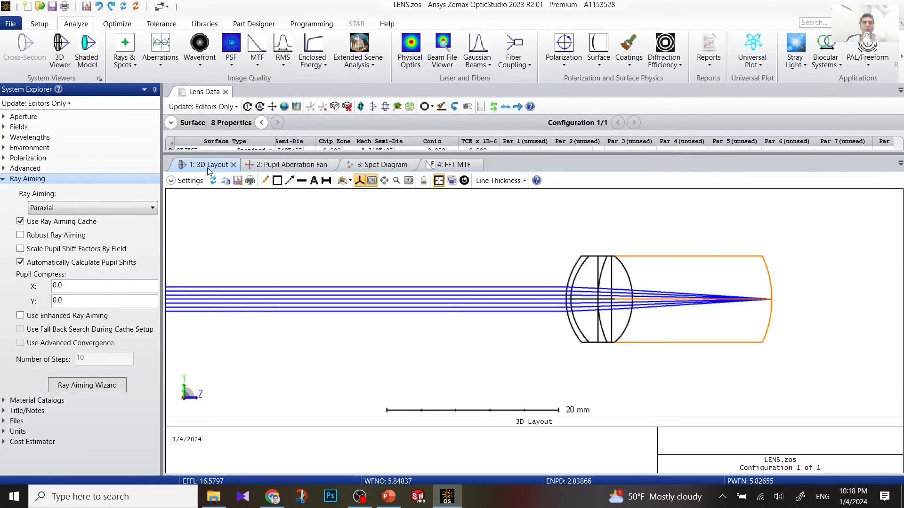
Step: Zoom out and pan the 3D layout to the object-side line, then expand Lens Data to show all eight surfaces
scroll(541, 307, "down", 1)
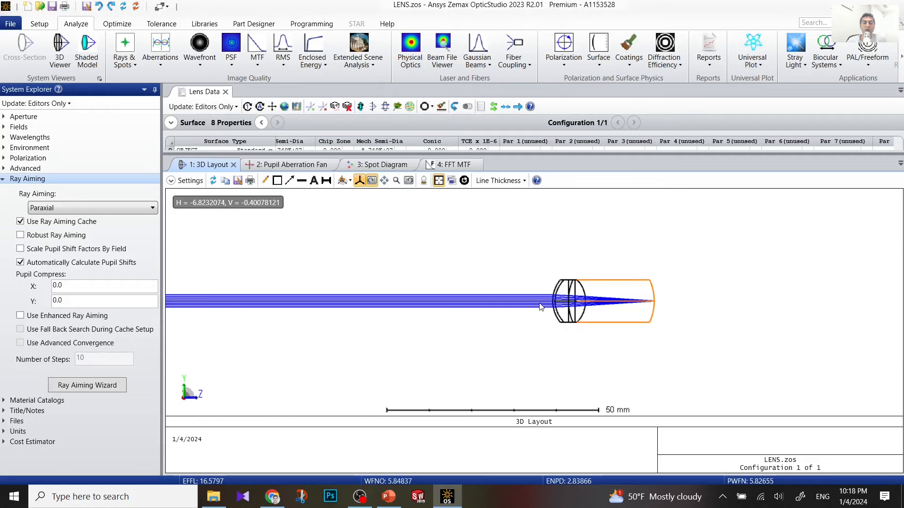
left_click_drag(513, 312, 586, 311)
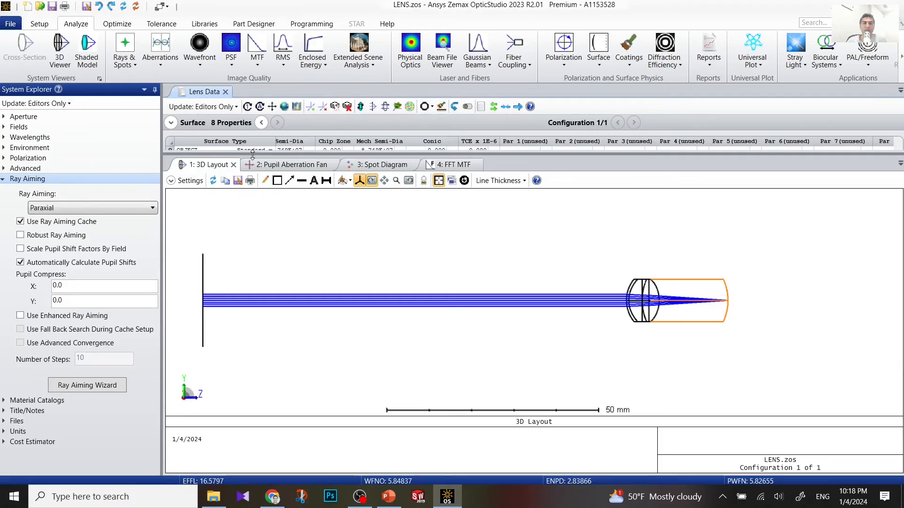
left_click_drag(248, 156, 261, 295)
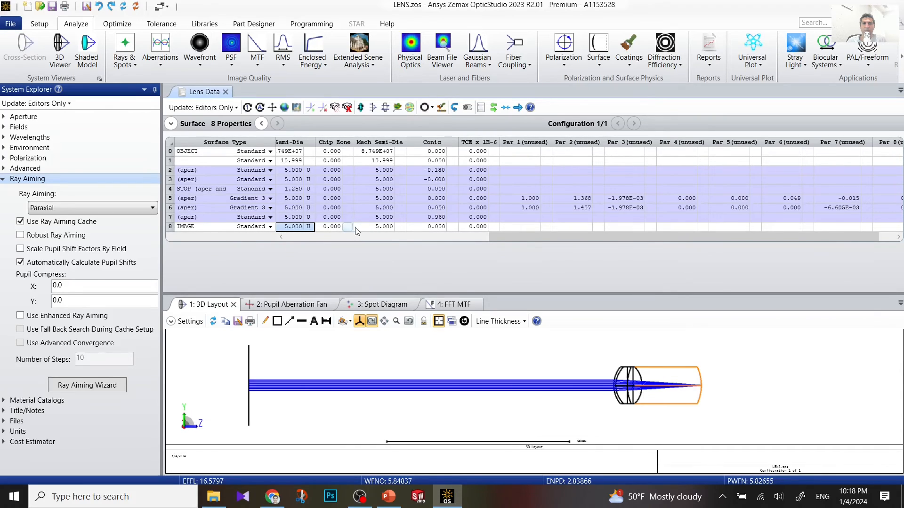
Step: Try a mechanical semi-diameter of 12 on the retina row, then restore it to 5
left_click(377, 230)
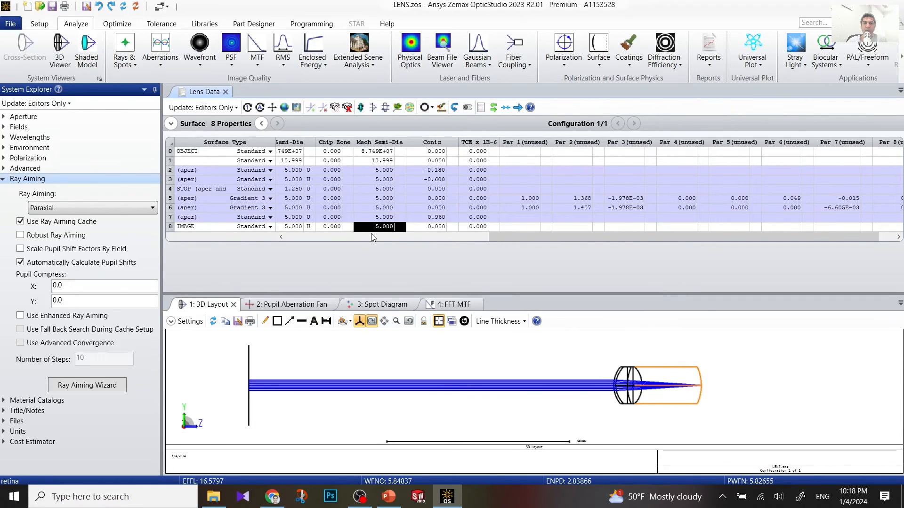
left_click_drag(499, 238, 346, 236)
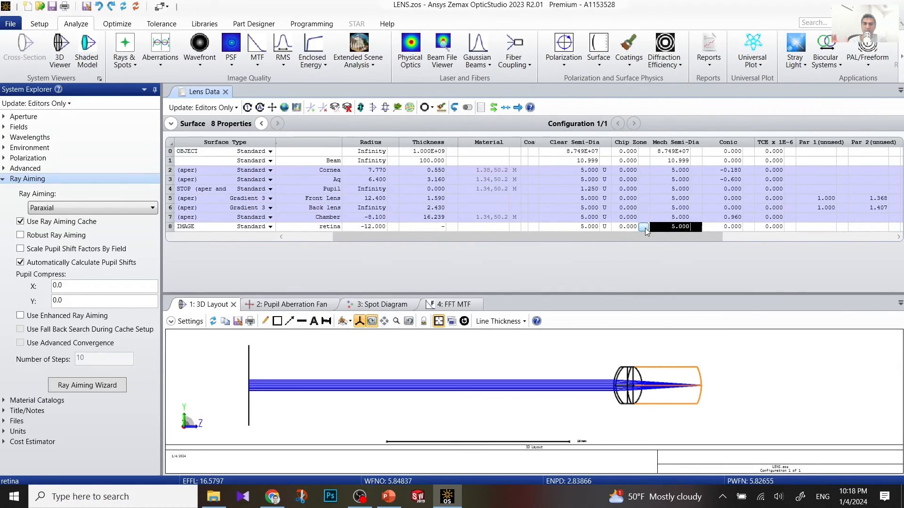
type("12")
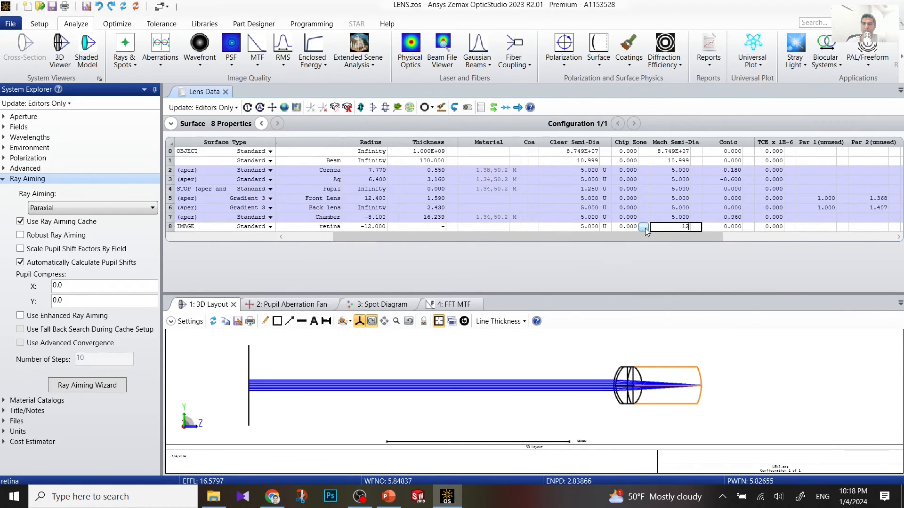
key("Return")
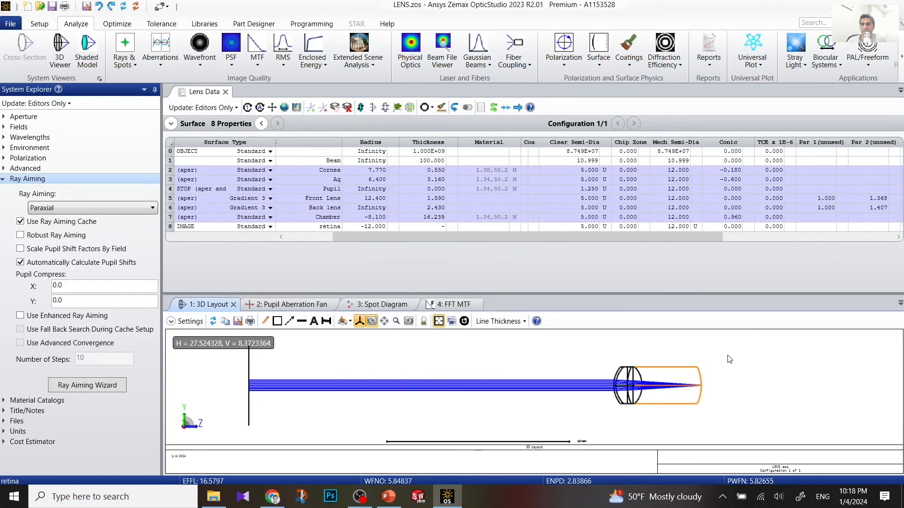
left_click(680, 228)
type("5")
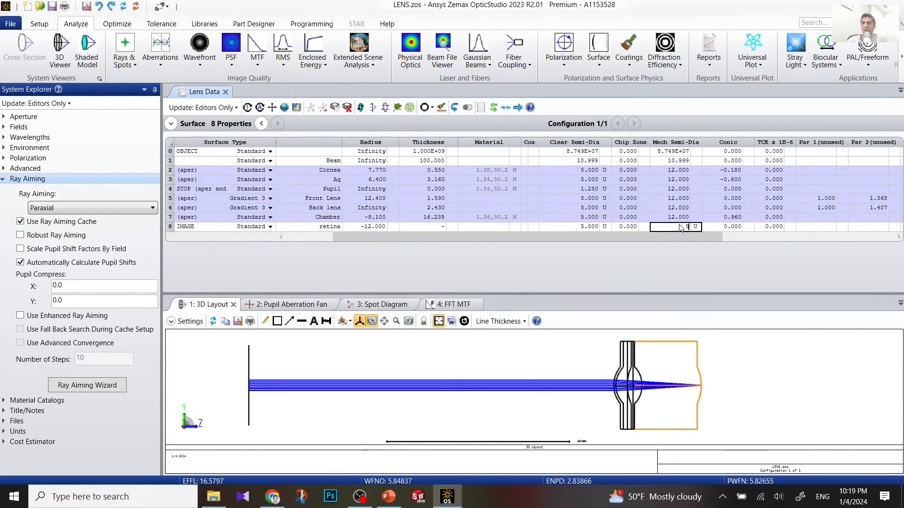
key("Return")
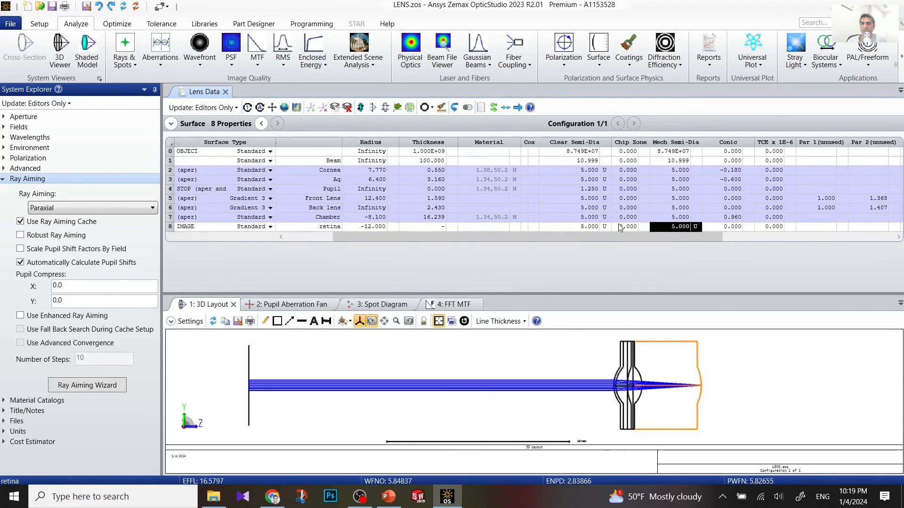
Step: Set the retina's clear semi-diameter to 12, dismiss the error, then set its mechanical semi-diameter to 12
left_click(597, 227)
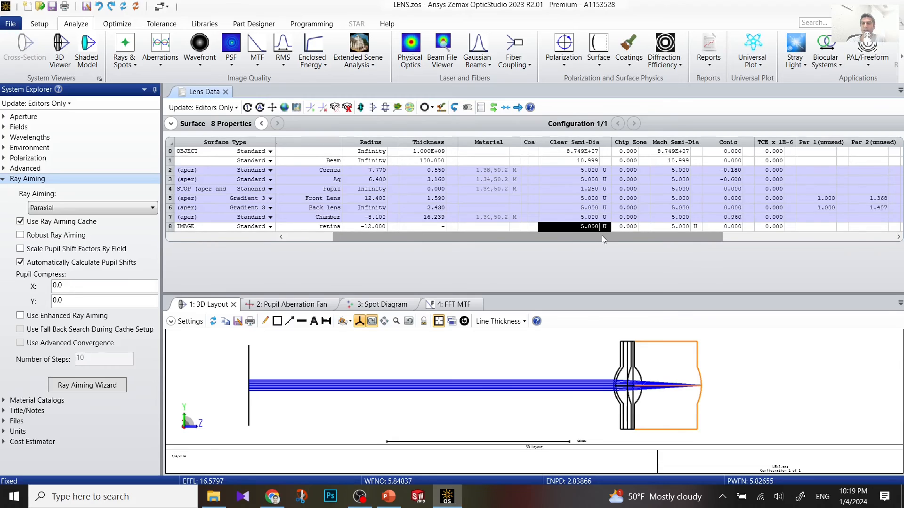
type("12")
key("Return")
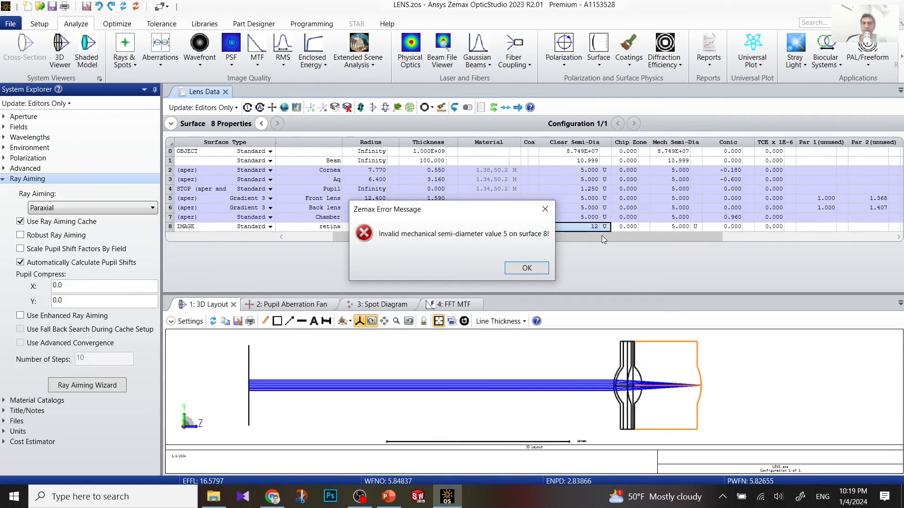
left_click(536, 267)
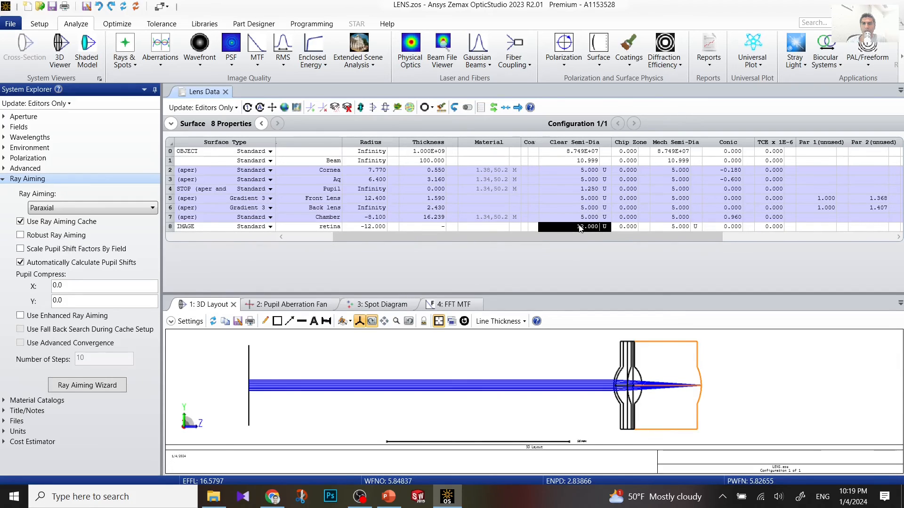
left_click(672, 229)
type("12")
key("Return")
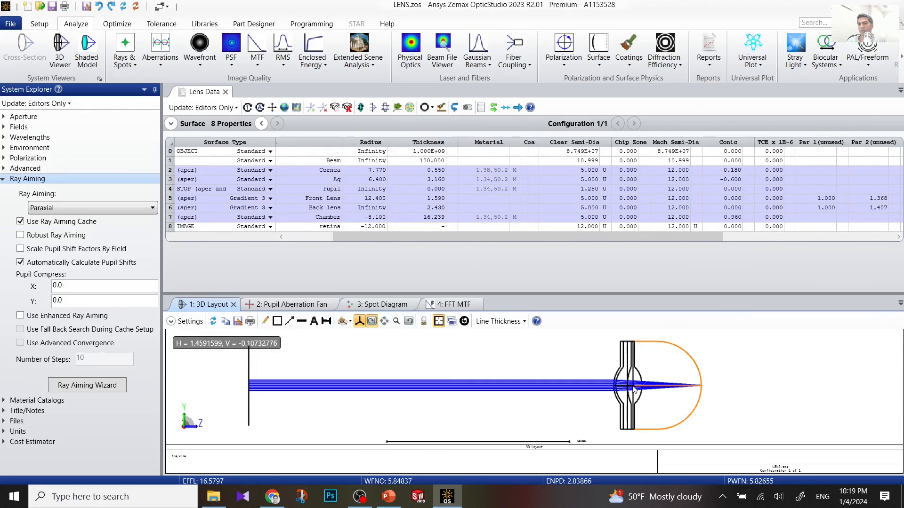
scroll(639, 381, "up", 2)
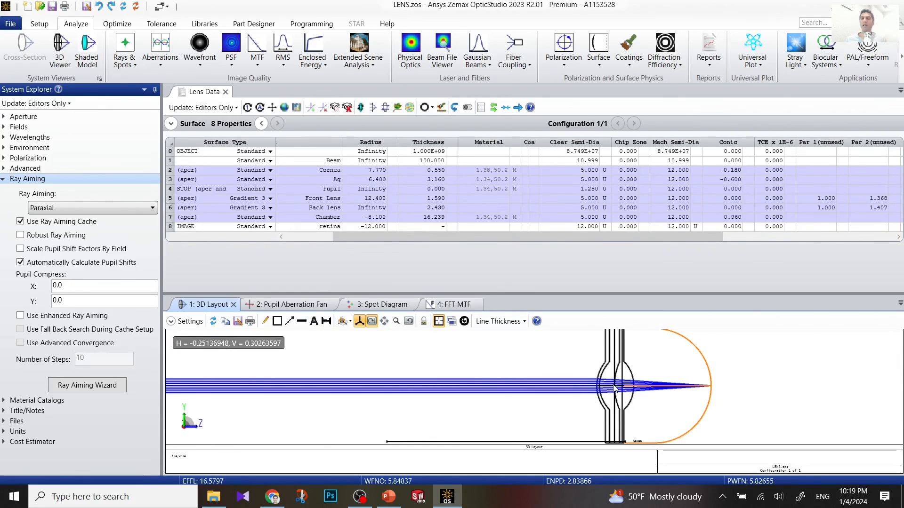
scroll(618, 386, "down", 1)
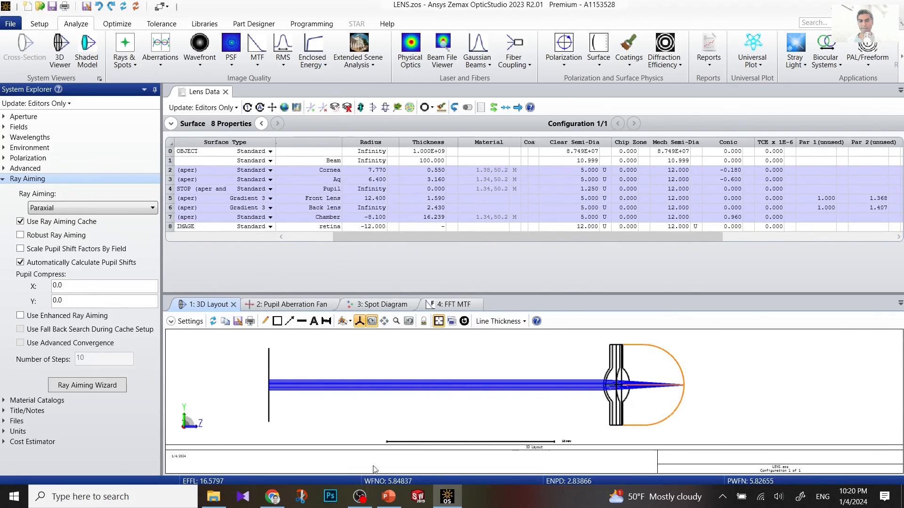
left_click(360, 497)
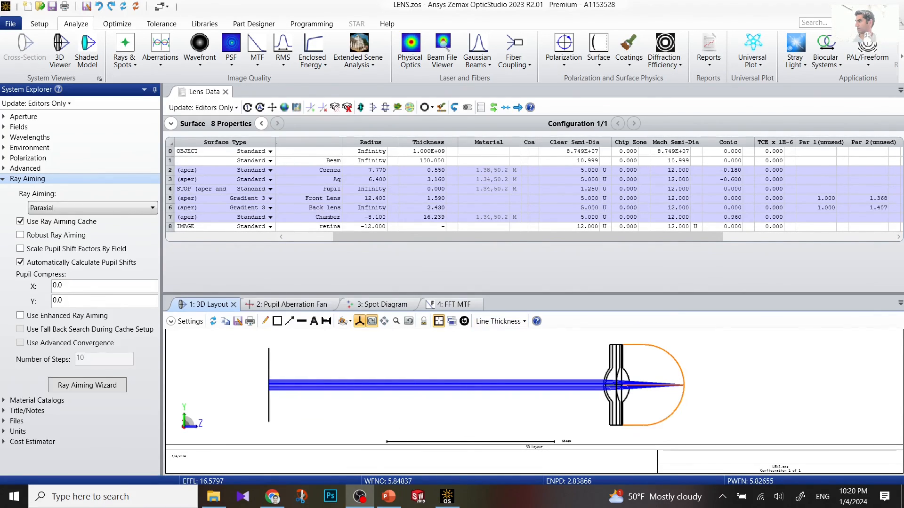